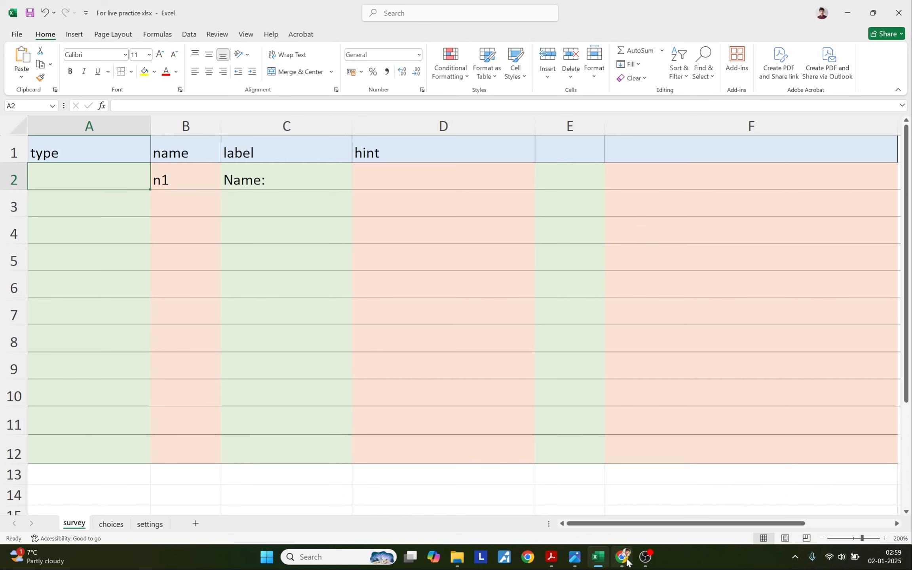
Enter the question type 'text' in survey cell A2, copied from the XLSForm docs.
{"action": "left_click", "coordinate": [624, 556]}
{"action": "scroll", "coordinate": [396, 338], "scroll_direction": "down", "scroll_amount": 1}
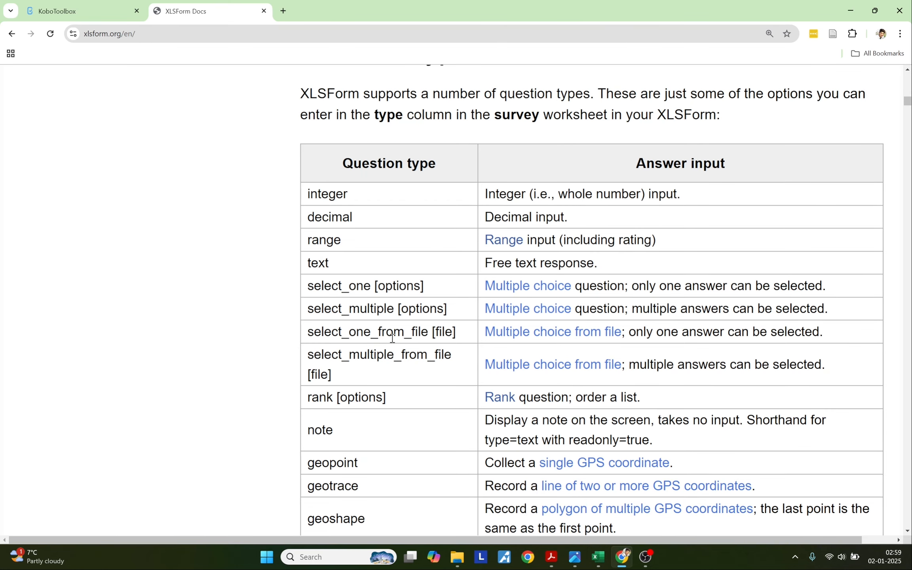
{"action": "left_click_drag", "start_coordinate": [308, 262], "coordinate": [328, 263]}
{"action": "key", "text": "ctrl+c"}
{"action": "key", "text": "alt+Tab"}
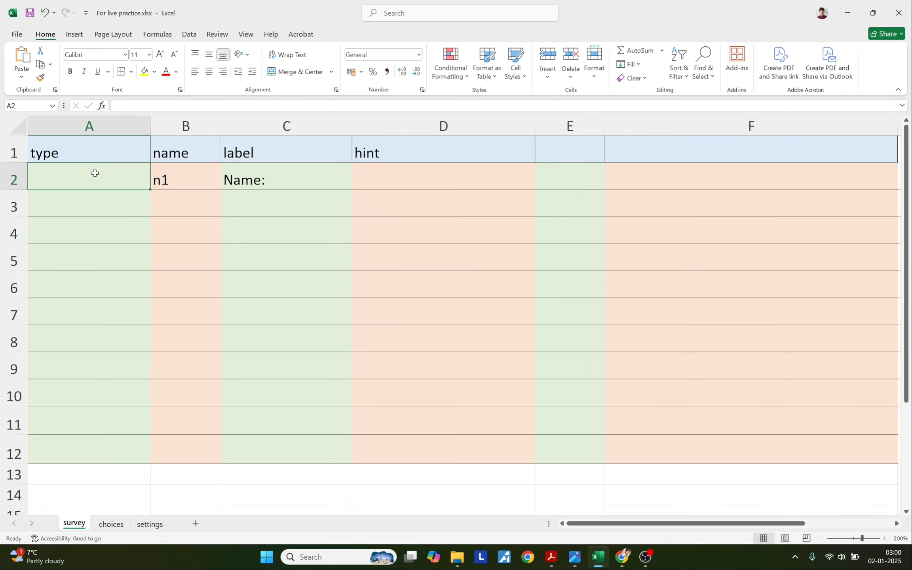
{"action": "double_click", "coordinate": [95, 173]}
{"action": "key", "text": "ctrl+v"}
{"action": "key", "text": "Return"}
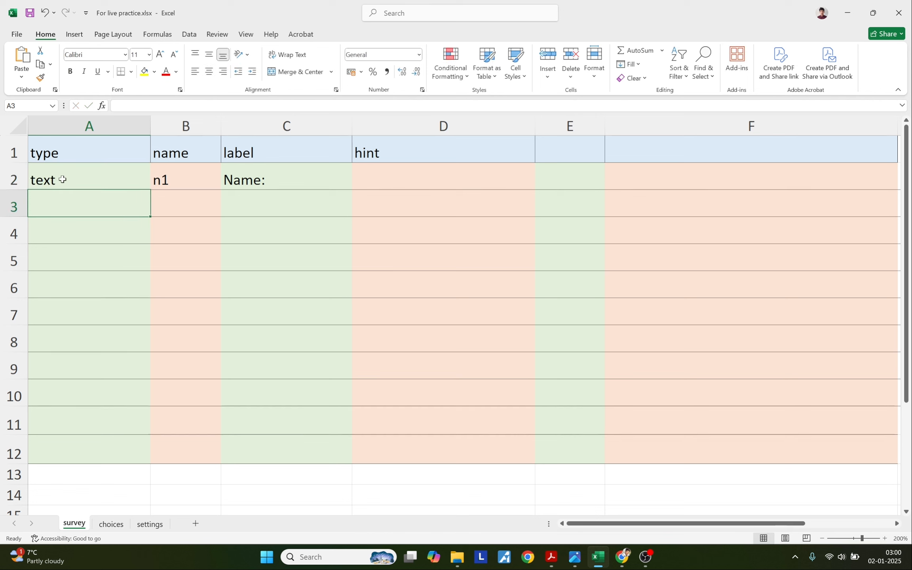
{"action": "left_click", "coordinate": [63, 179]}
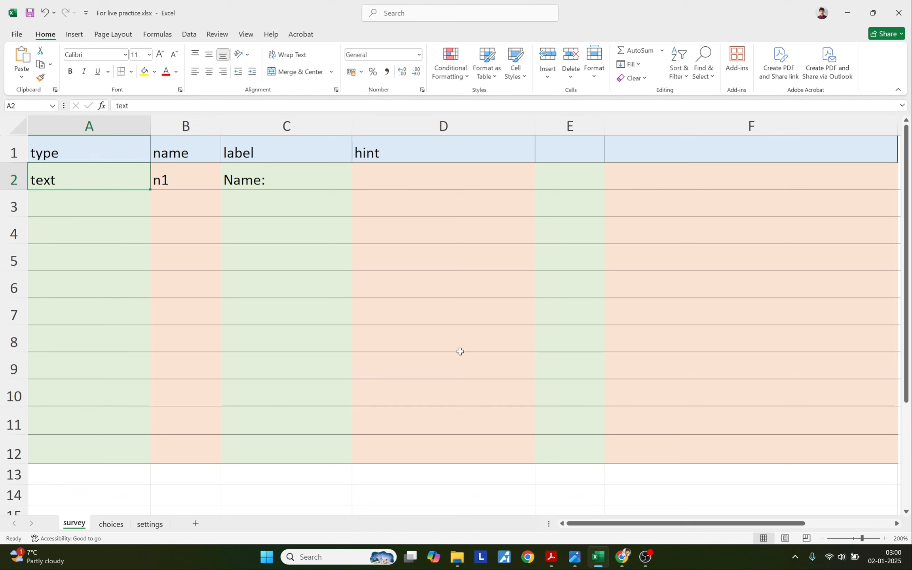
Put the label 'Today's date:' from the PDF guide in C3 and the name d1 in B3.
{"action": "left_click", "coordinate": [552, 558]}
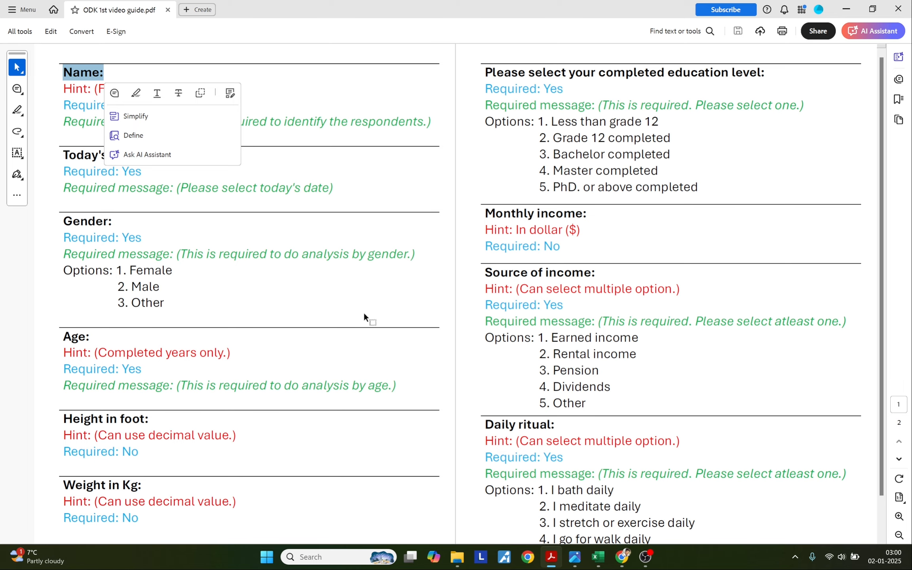
{"action": "left_click_drag", "start_coordinate": [63, 156], "coordinate": [139, 157]}
{"action": "key", "text": "ctrl+c"}
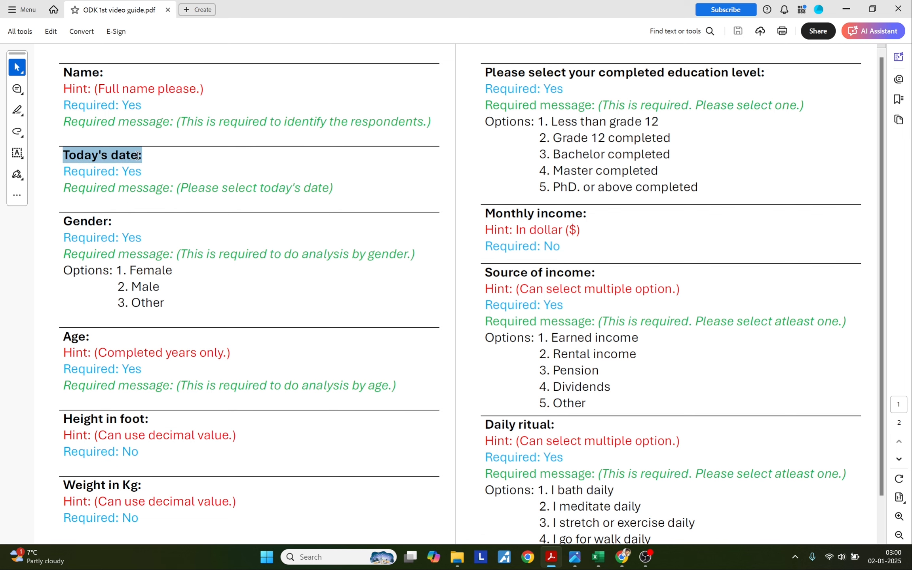
{"action": "key", "text": "alt+Tab"}
{"action": "left_click", "coordinate": [232, 197]}
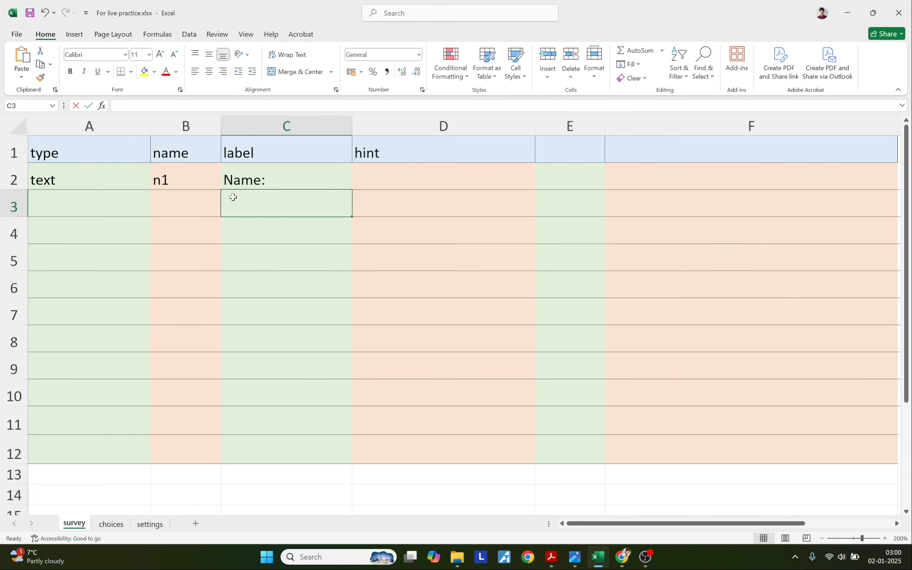
{"action": "double_click", "coordinate": [233, 197]}
{"action": "key", "text": "ctrl+v"}
{"action": "left_click", "coordinate": [187, 207]}
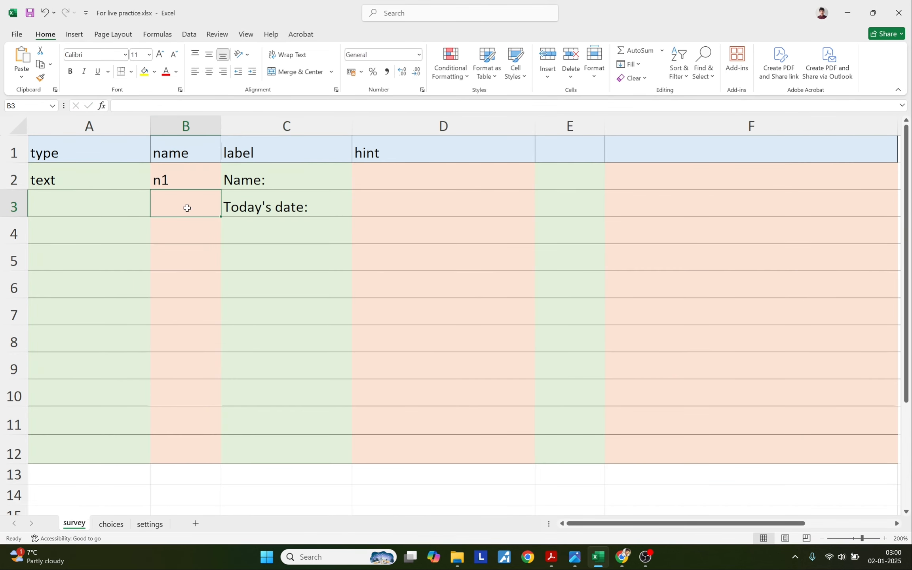
{"action": "type", "text": "d1"}
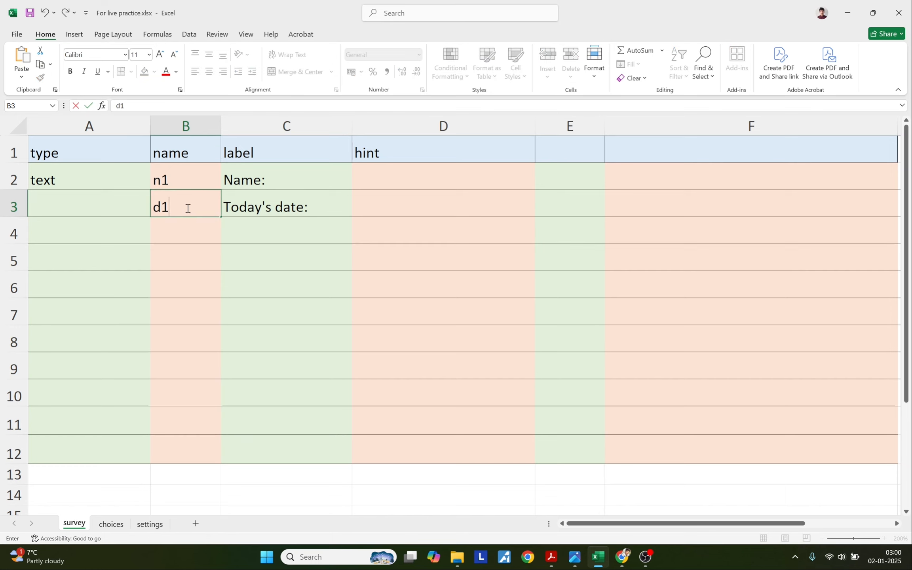
{"action": "left_click", "coordinate": [94, 212]}
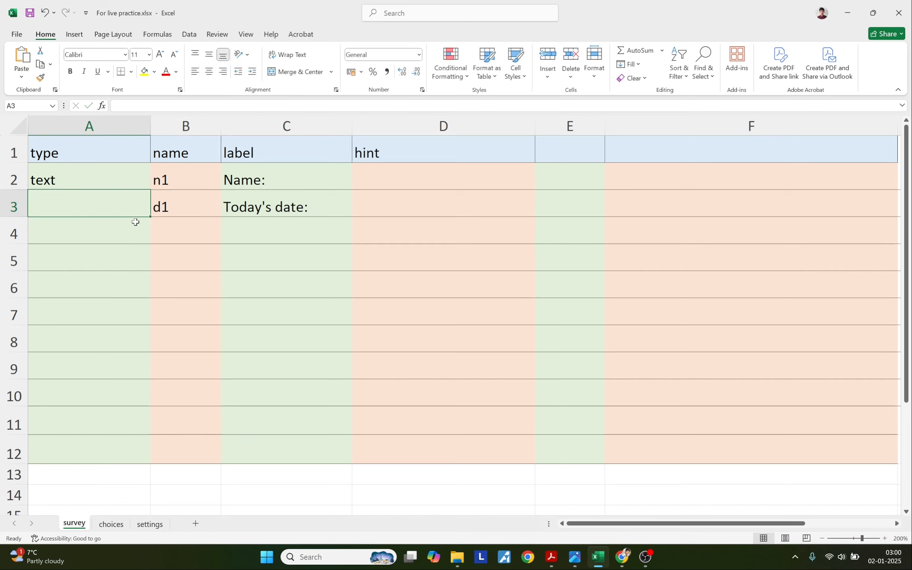
Enter the question type 'date' in A3, copied from the XLSForm docs.
{"action": "mouse_move", "coordinate": [622, 557]}
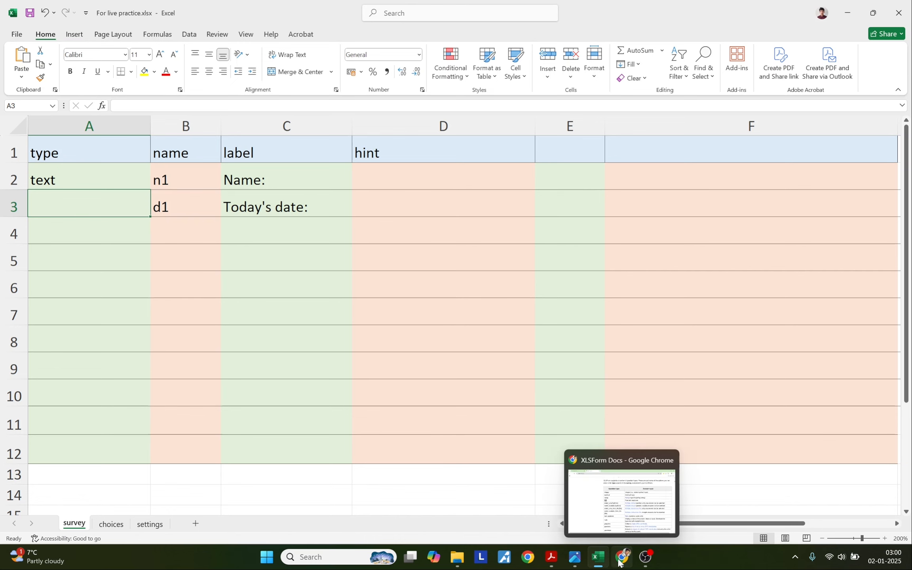
{"action": "left_click", "coordinate": [592, 512]}
{"action": "scroll", "coordinate": [350, 359], "scroll_direction": "down", "scroll_amount": 1}
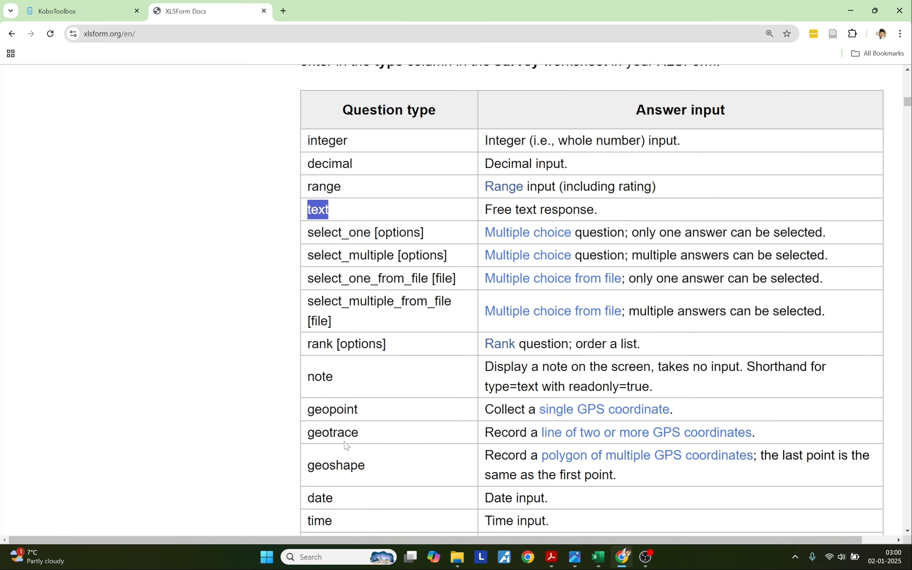
{"action": "double_click", "coordinate": [325, 496]}
{"action": "key", "text": "ctrl+c"}
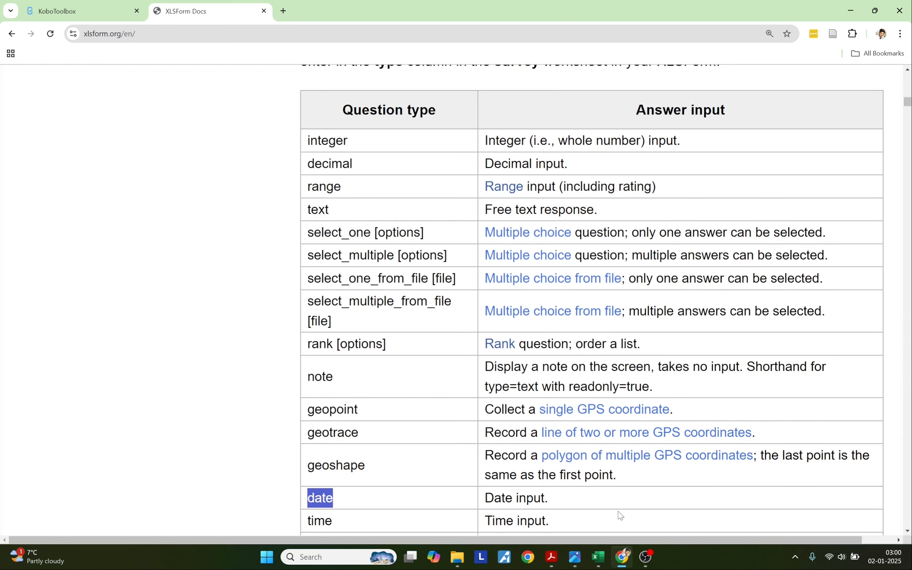
{"action": "left_click", "coordinate": [623, 555]}
{"action": "double_click", "coordinate": [84, 198]}
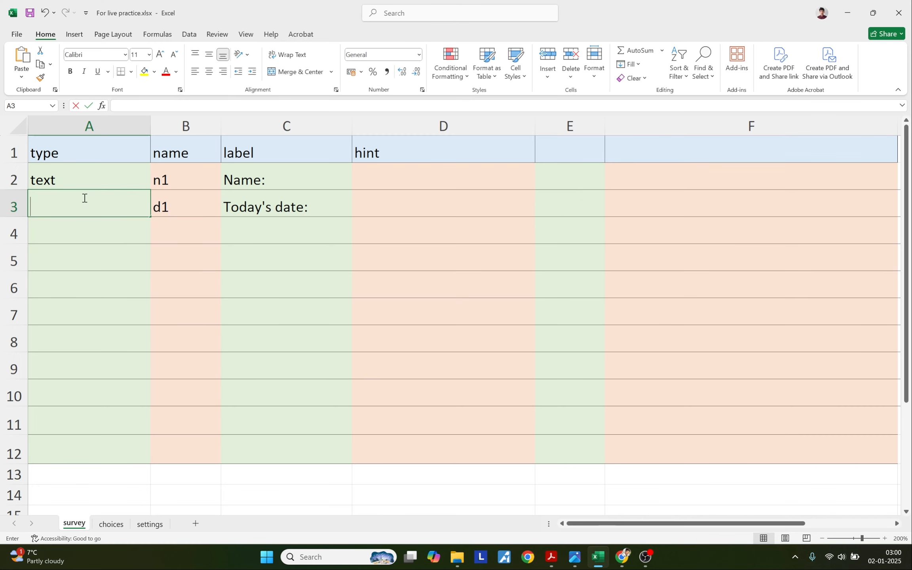
{"action": "key", "text": "ctrl+v"}
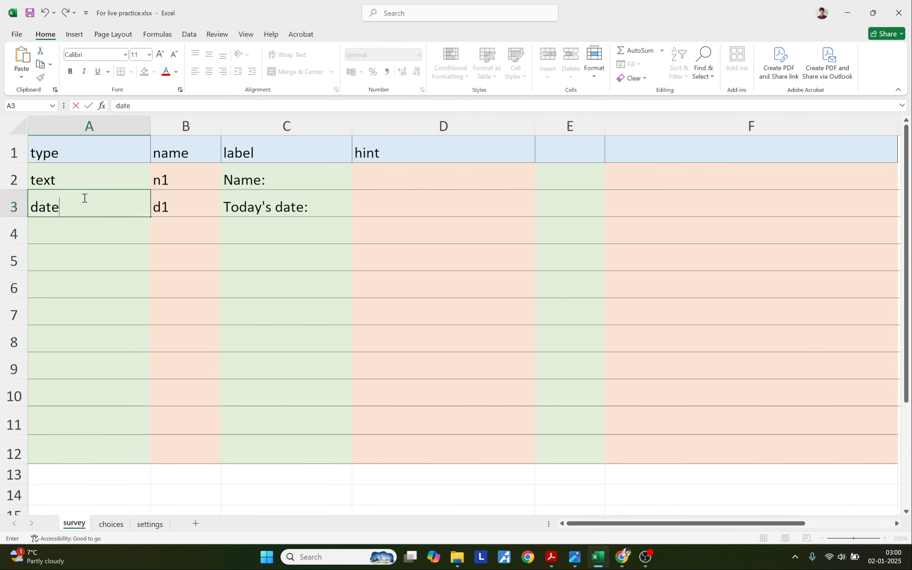
{"action": "left_click", "coordinate": [79, 228]}
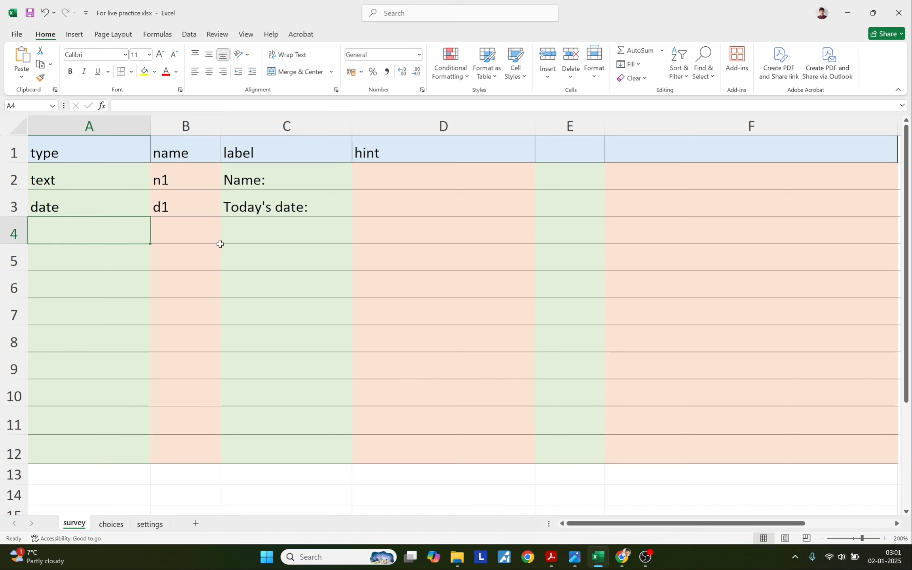
Start a new KoboToolbox project by uploading For live practice.xlsx as an XLSForm.
{"action": "left_click", "coordinate": [622, 557]}
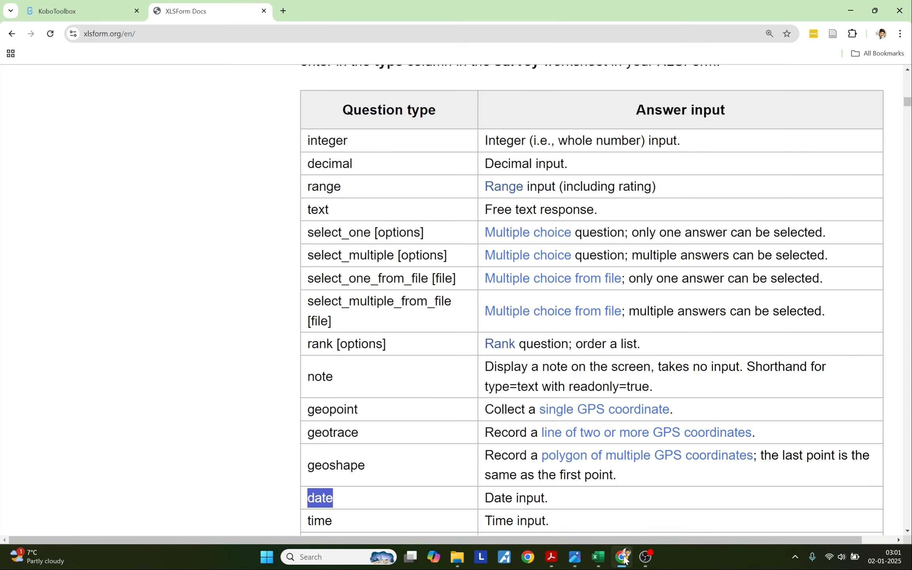
{"action": "left_click", "coordinate": [85, 17]}
{"action": "left_click", "coordinate": [102, 134]}
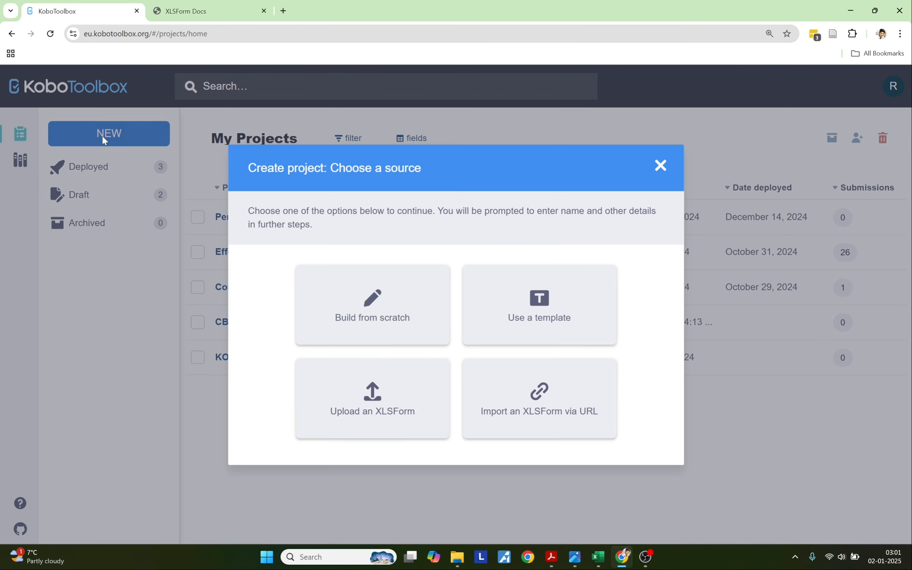
{"action": "left_click", "coordinate": [400, 416]}
{"action": "left_click", "coordinate": [447, 337]}
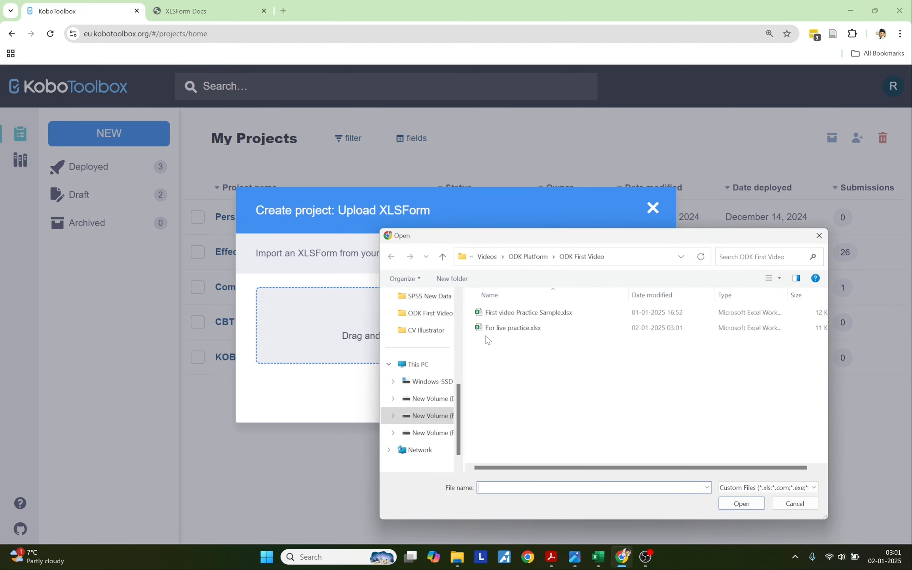
{"action": "left_click", "coordinate": [504, 329]}
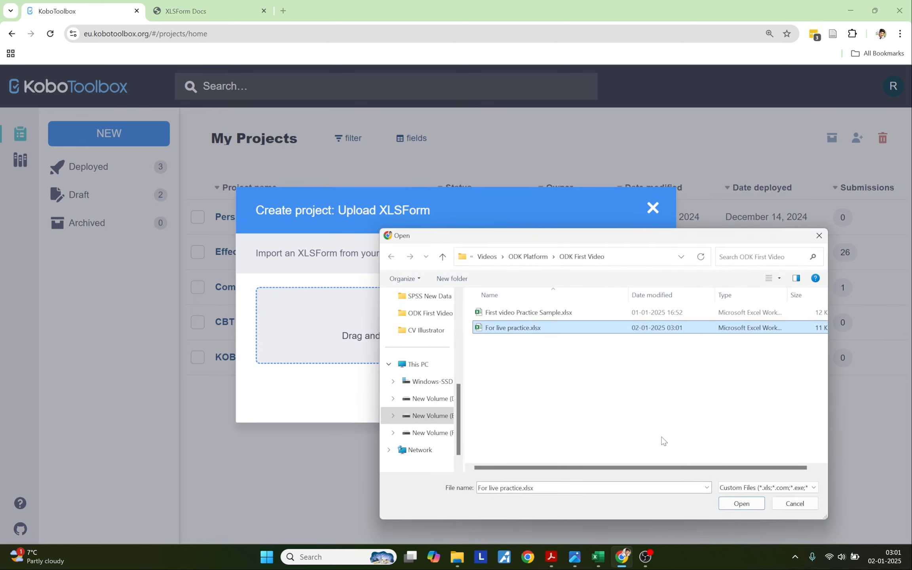
{"action": "left_click", "coordinate": [738, 504]}
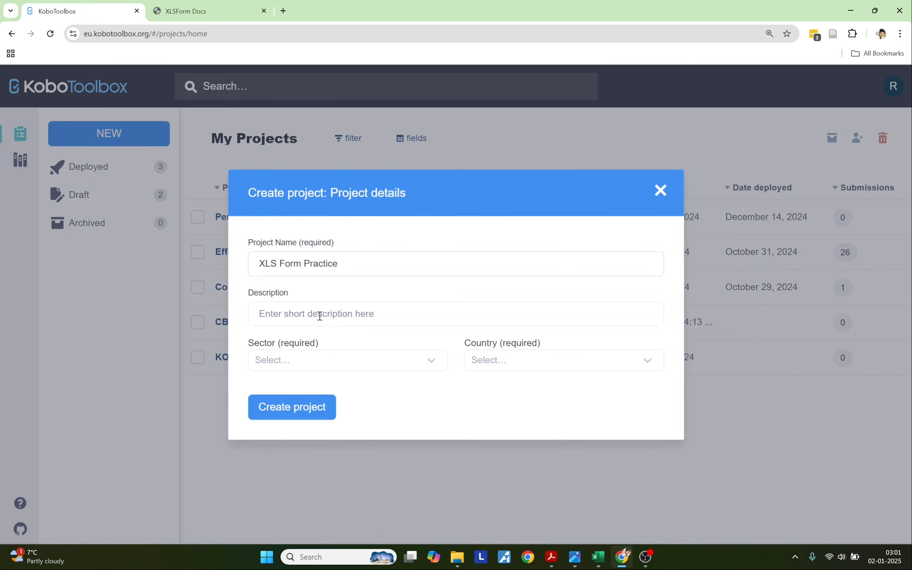
Set description Tutorial Video, sector Educational Services / Higher Education and country Nepal, then create the project.
{"action": "left_click", "coordinate": [302, 310]}
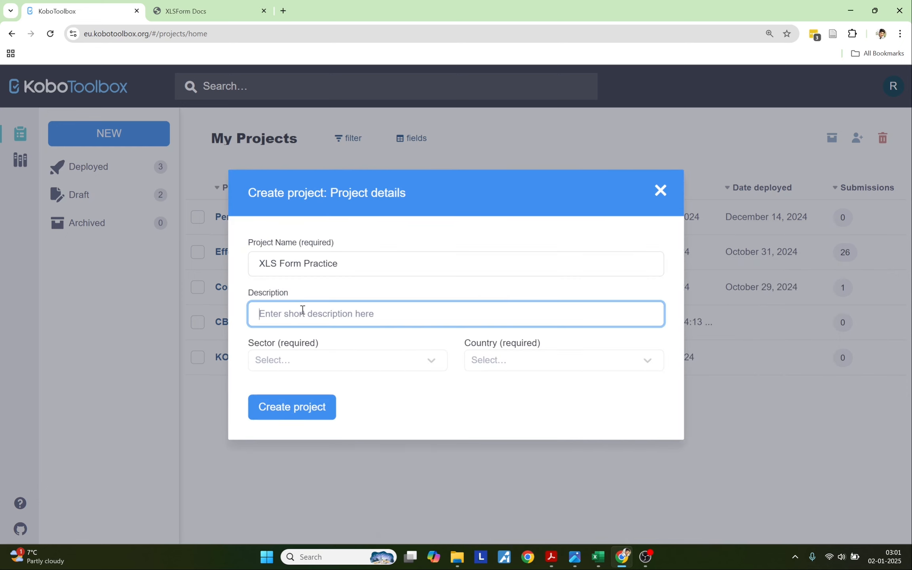
{"action": "type", "text": "Tu"}
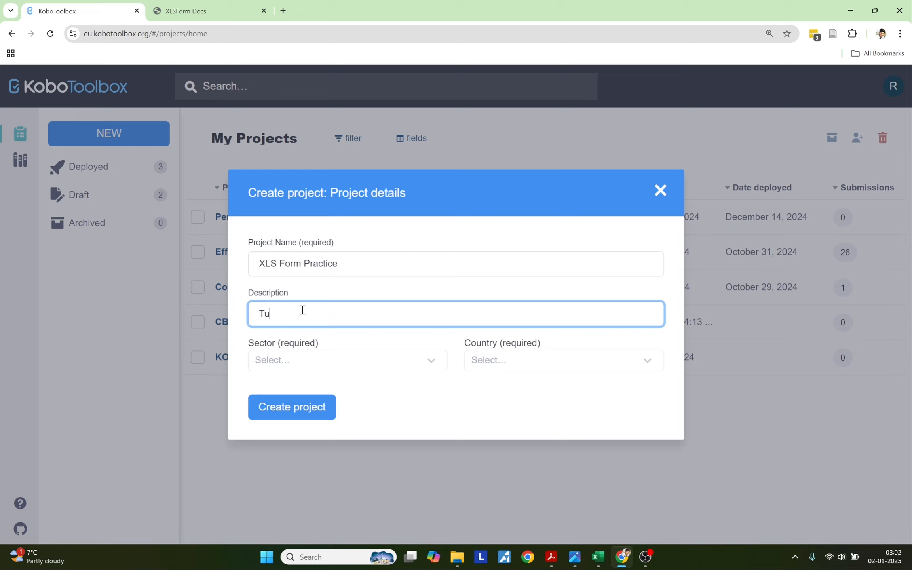
{"action": "type", "text": "torial Vido"}
{"action": "key", "text": "BackSpace"}
{"action": "type", "text": "eo"}
{"action": "left_click", "coordinate": [291, 369]}
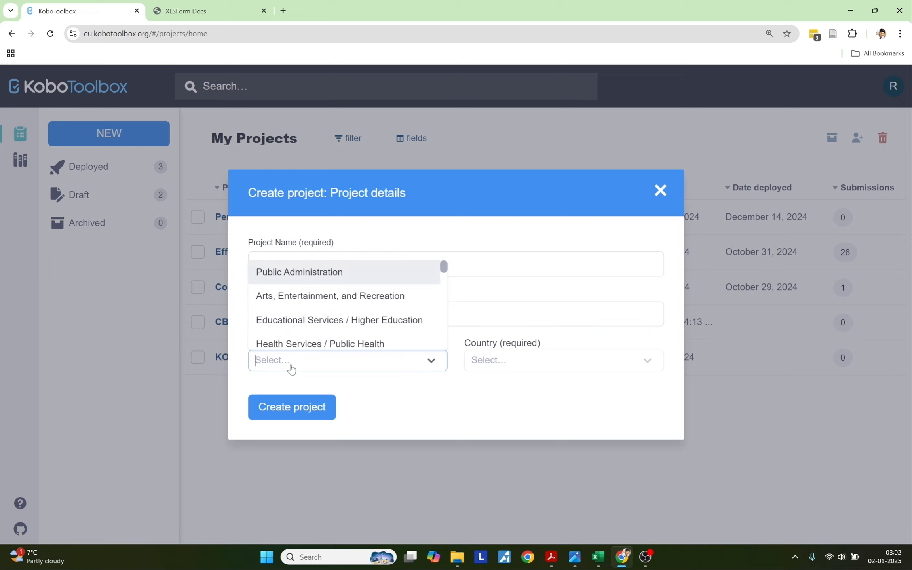
{"action": "left_click", "coordinate": [293, 319]}
{"action": "left_click", "coordinate": [515, 373]}
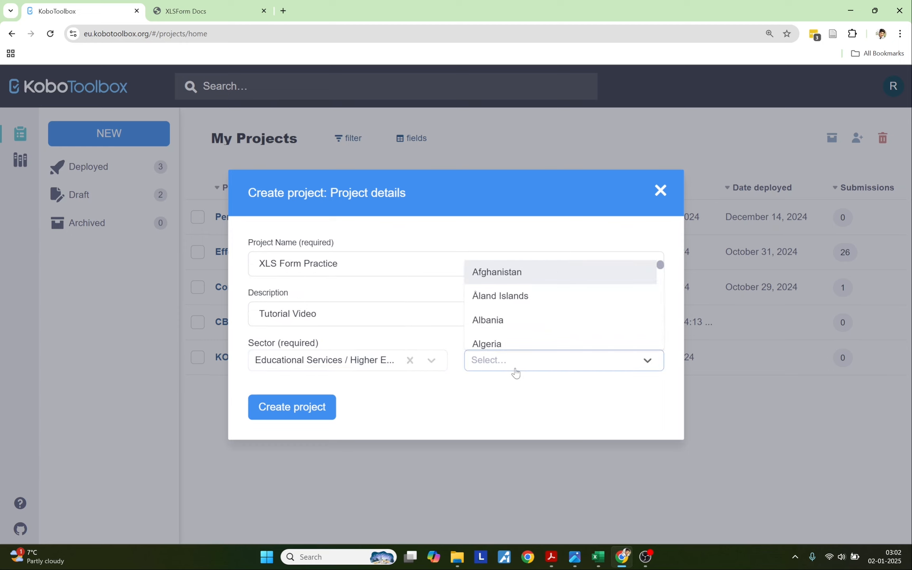
{"action": "type", "text": "Nepal"}
{"action": "left_click", "coordinate": [487, 344]}
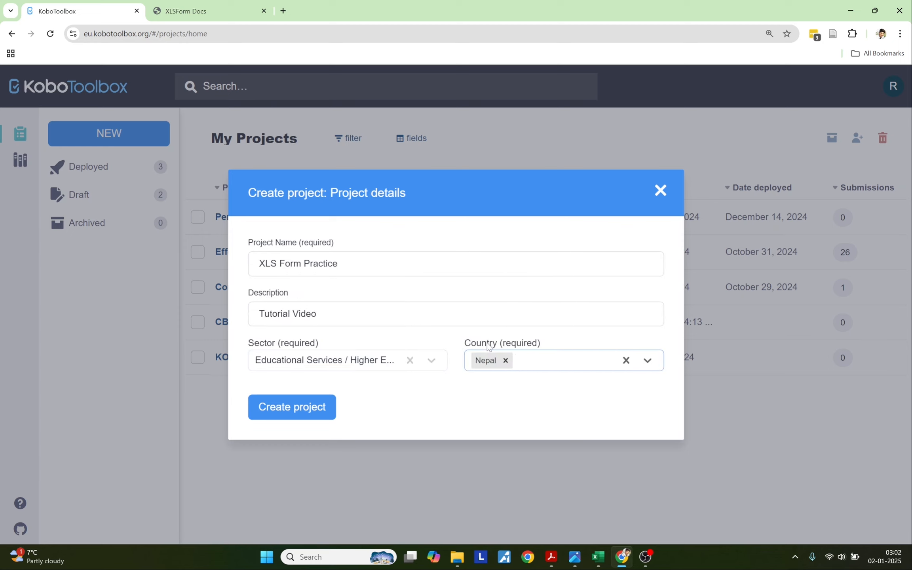
{"action": "left_click", "coordinate": [321, 408]}
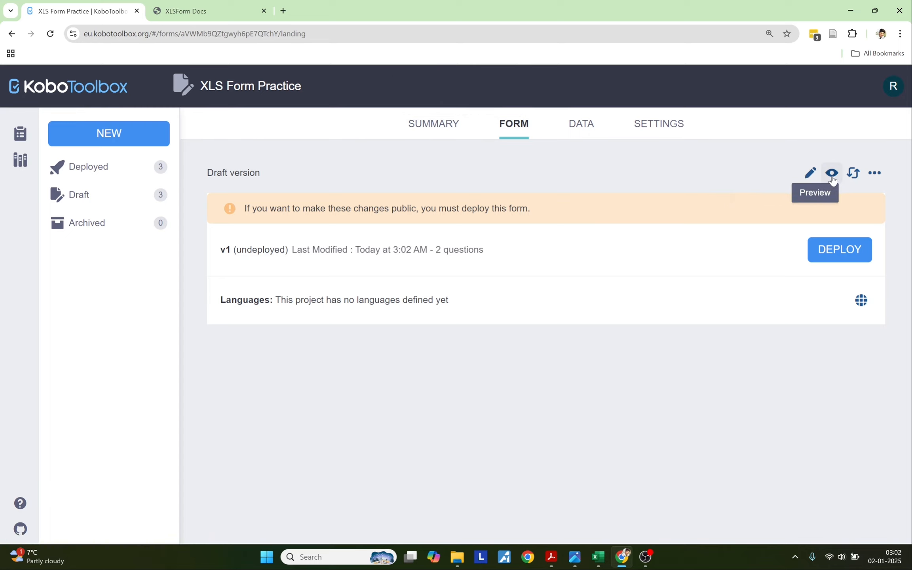
Preview the form, entering a respondent's name and 2 January 2025 as today's date, then return to Excel.
{"action": "left_click", "coordinate": [832, 177]}
{"action": "left_click", "coordinate": [292, 260]}
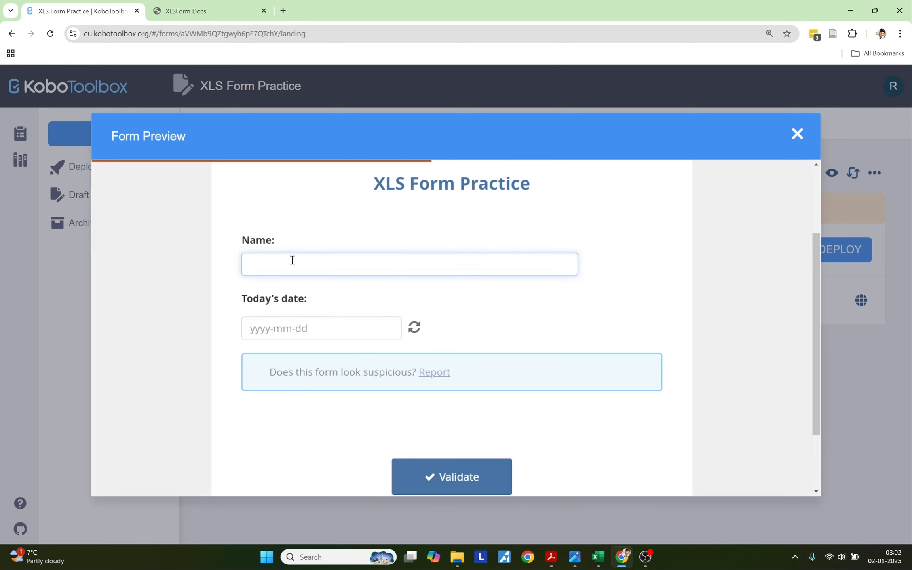
{"action": "left_click", "coordinate": [261, 330]}
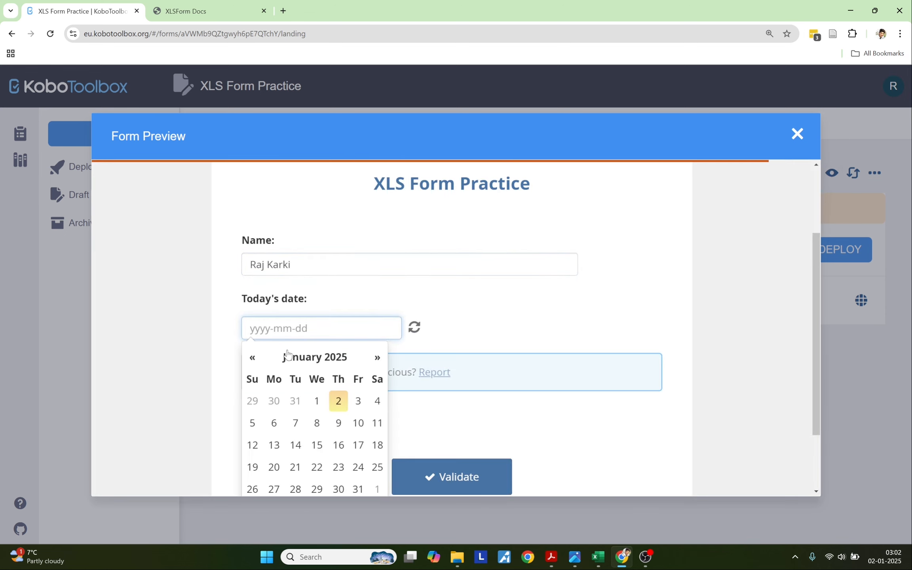
{"action": "left_click", "coordinate": [338, 404]}
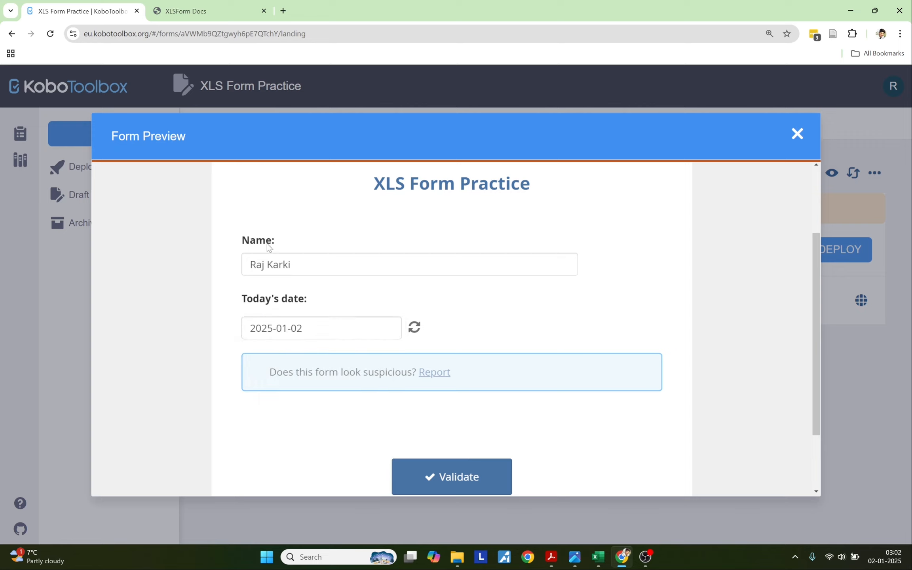
{"action": "key", "text": "alt+Tab"}
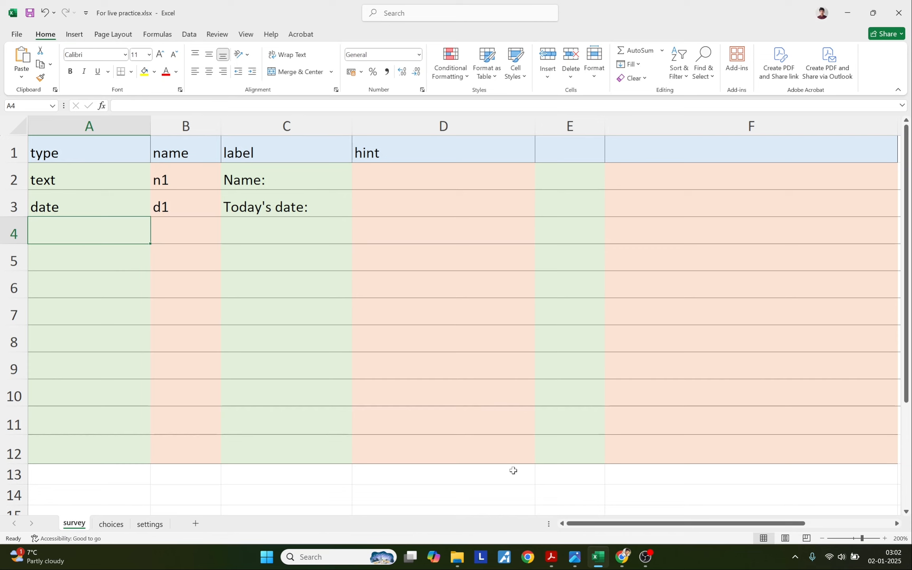
Put the label 'Gender:' from the PDF guide in C4 and the name gender in B4.
{"action": "left_click", "coordinate": [552, 557]}
{"action": "left_click", "coordinate": [168, 254]}
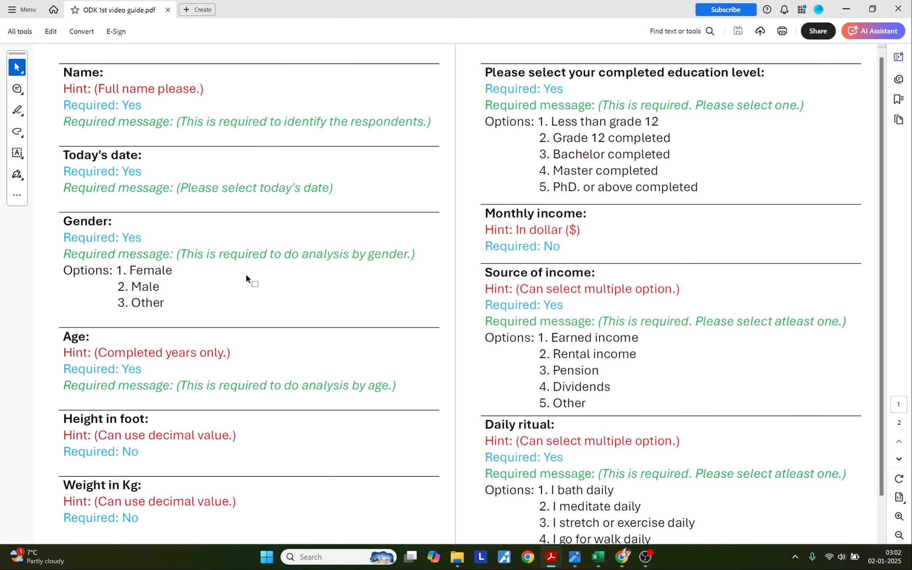
{"action": "left_click_drag", "start_coordinate": [63, 219], "coordinate": [113, 222]}
{"action": "key", "text": "ctrl+c"}
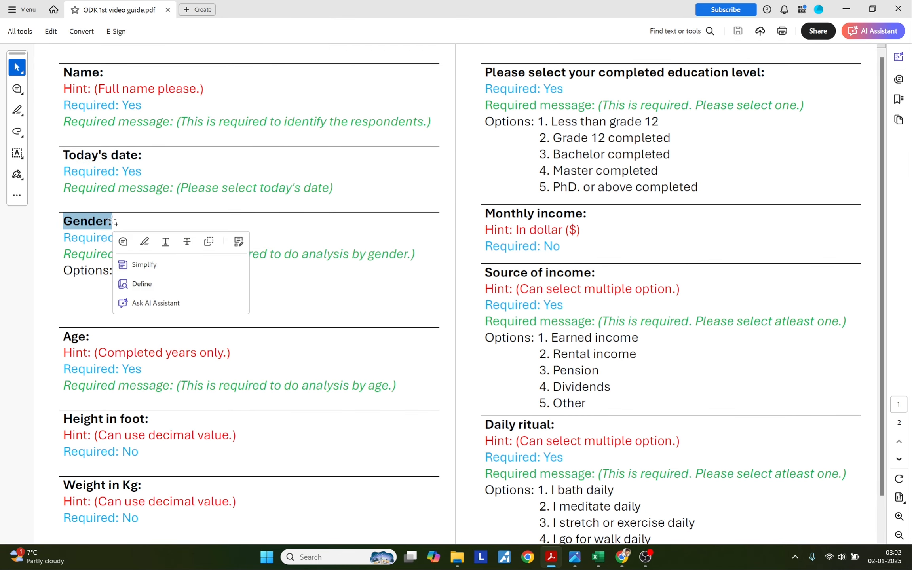
{"action": "left_click", "coordinate": [598, 557]}
{"action": "double_click", "coordinate": [256, 234]}
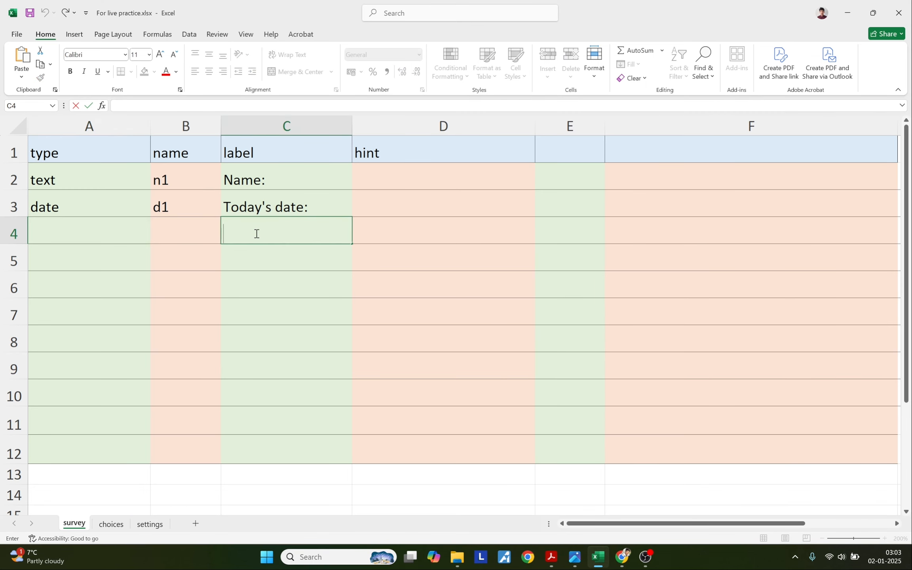
{"action": "key", "text": "ctrl+v"}
{"action": "left_click", "coordinate": [206, 229]}
{"action": "type", "text": "g"}
{"action": "key", "text": "BackSpace"}
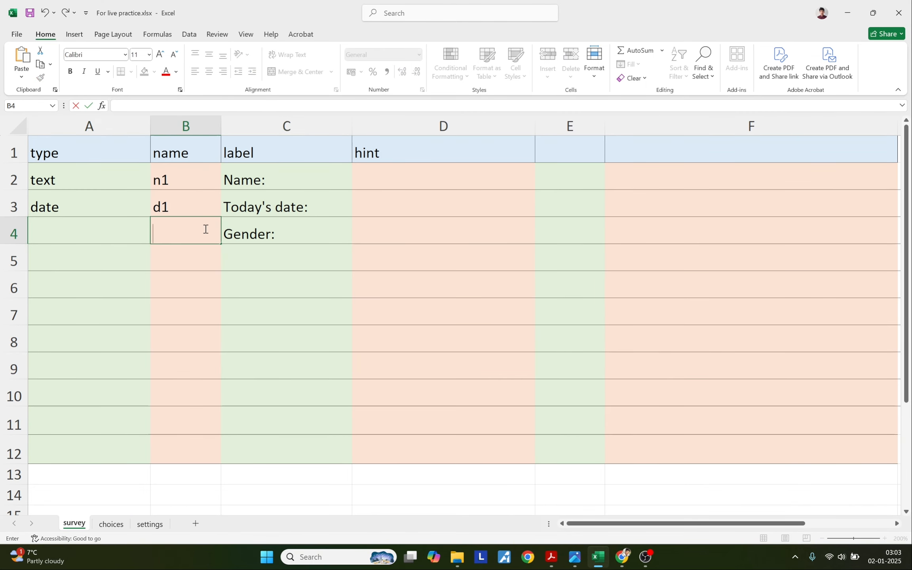
{"action": "type", "text": "gender"}
{"action": "left_click", "coordinate": [114, 229]}
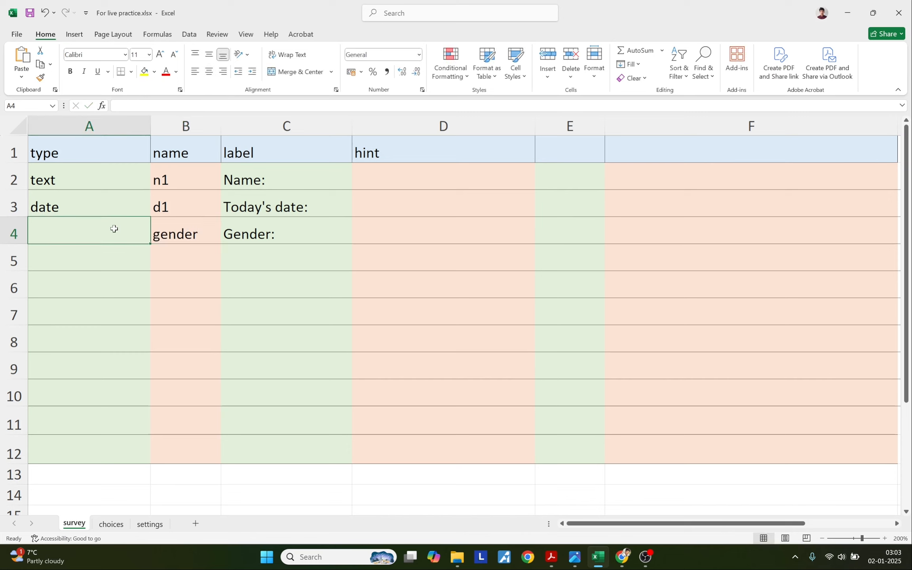
Enter the question type select_one in A4, copied from the XLSForm docs.
{"action": "left_click", "coordinate": [252, 237]}
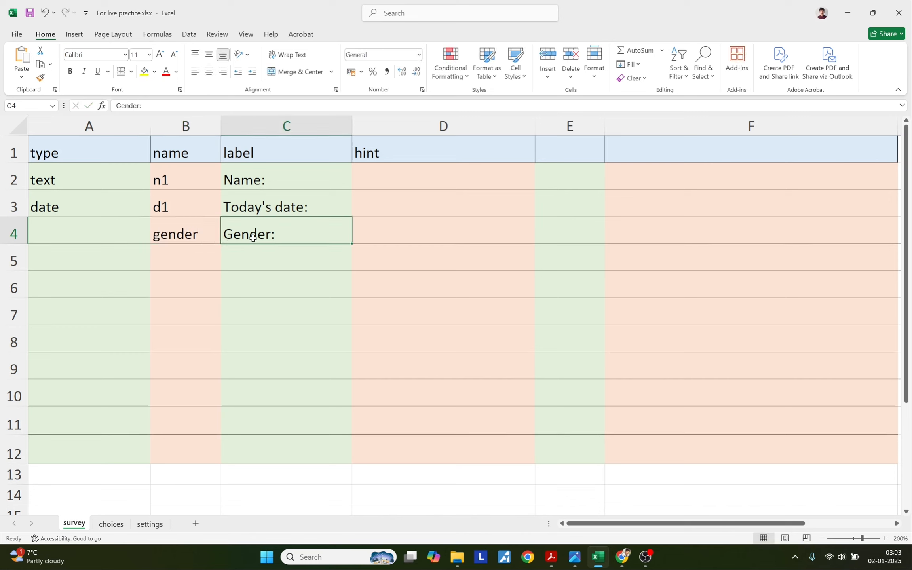
{"action": "left_click_drag", "start_coordinate": [253, 238], "coordinate": [98, 234]}
{"action": "left_click", "coordinate": [99, 234]}
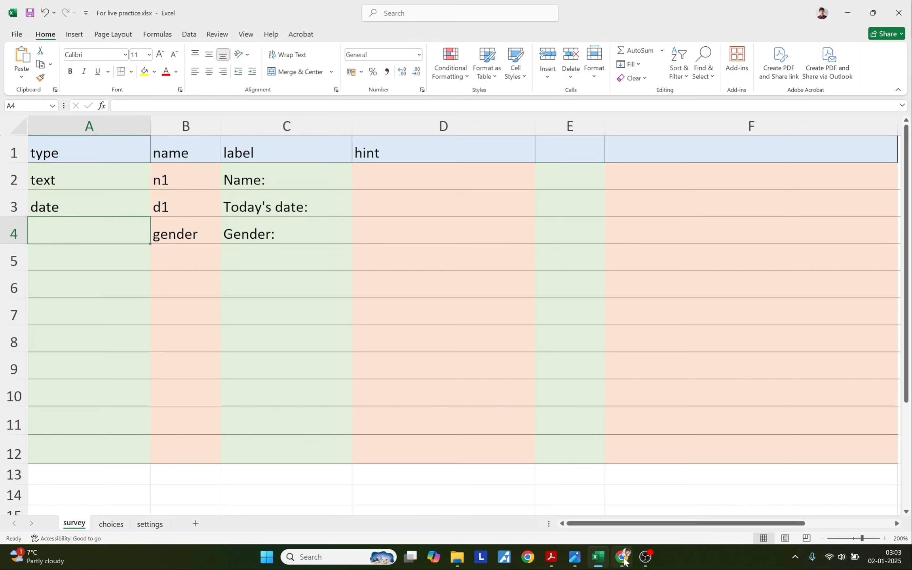
{"action": "left_click", "coordinate": [623, 558]}
{"action": "left_click", "coordinate": [204, 12]}
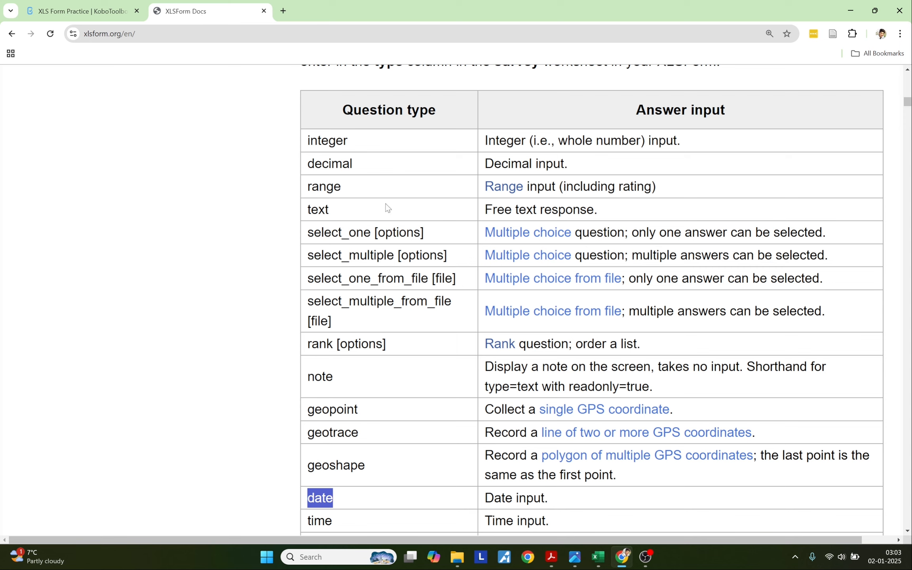
{"action": "left_click_drag", "start_coordinate": [310, 232], "coordinate": [369, 235]}
{"action": "key", "text": "ctrl+c"}
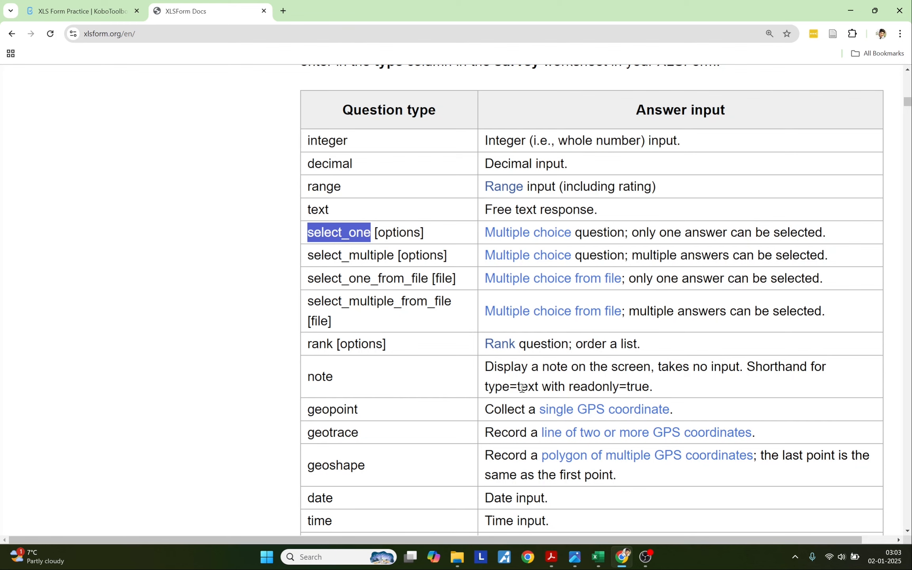
{"action": "left_click", "coordinate": [600, 559]}
{"action": "double_click", "coordinate": [94, 223]}
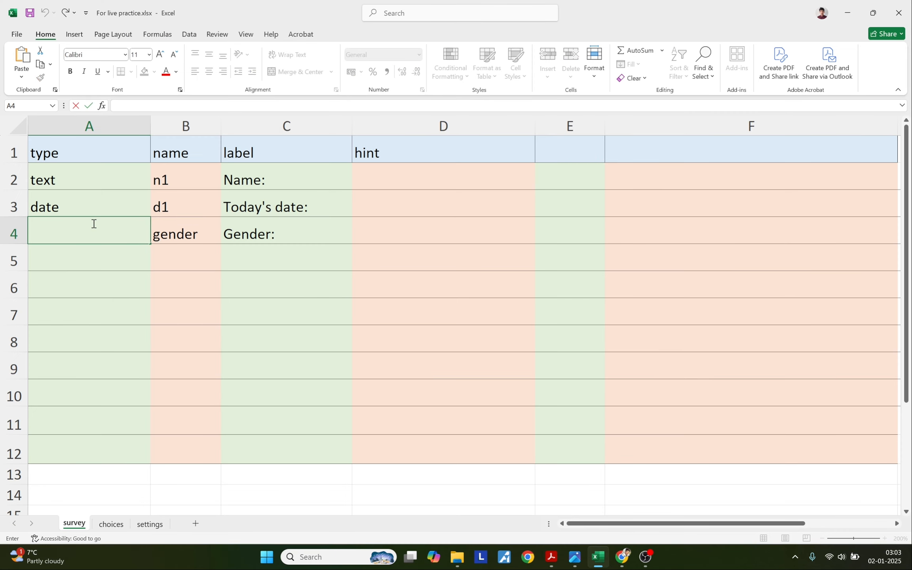
{"action": "key", "text": "ctrl+v"}
{"action": "key", "text": "Return"}
Select the Gender row A4:C4, then activate the side-by-side window showing the choices sheet.
{"action": "left_click_drag", "start_coordinate": [137, 234], "coordinate": [231, 235]}
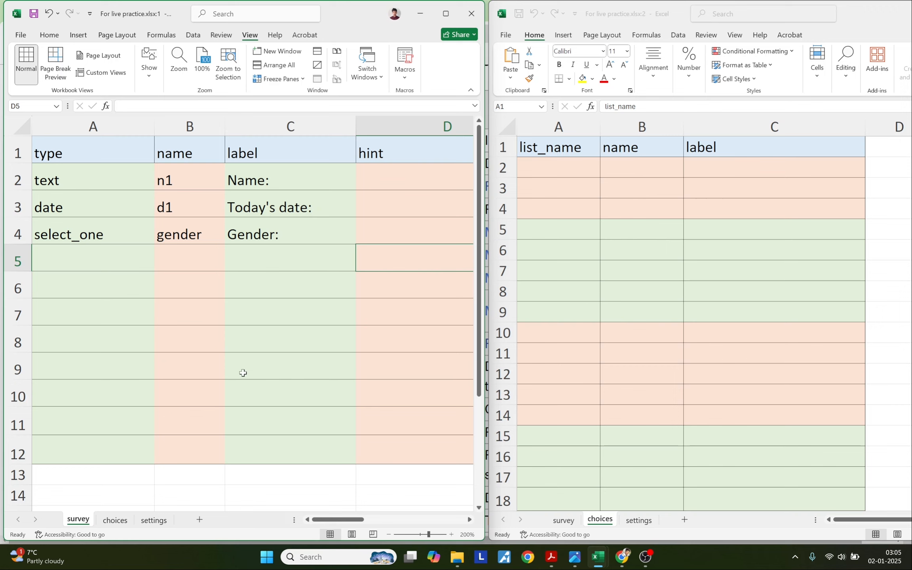
{"action": "left_click", "coordinate": [655, 213]}
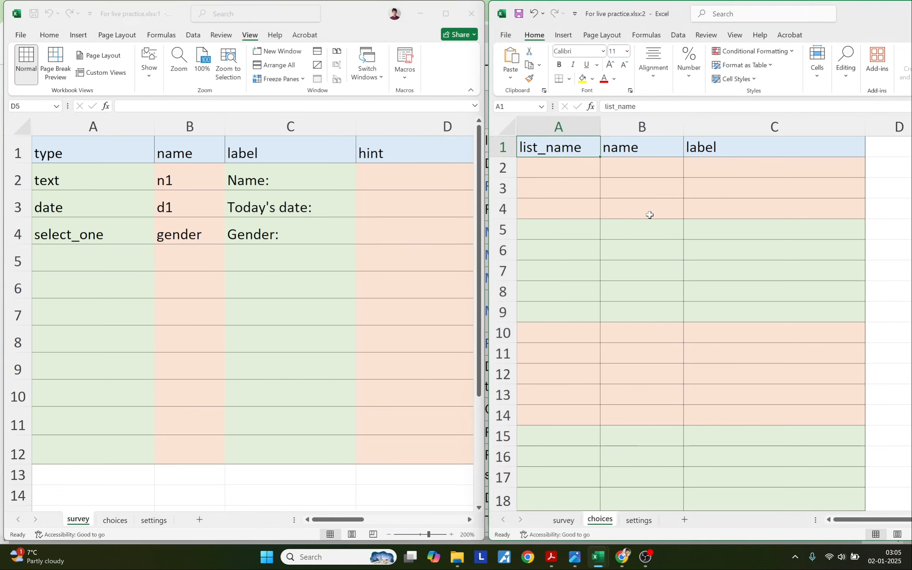
Type the choice labels Female, Male and Other into C2:C4.
{"action": "double_click", "coordinate": [705, 168]}
{"action": "type", "text": "Fem"}
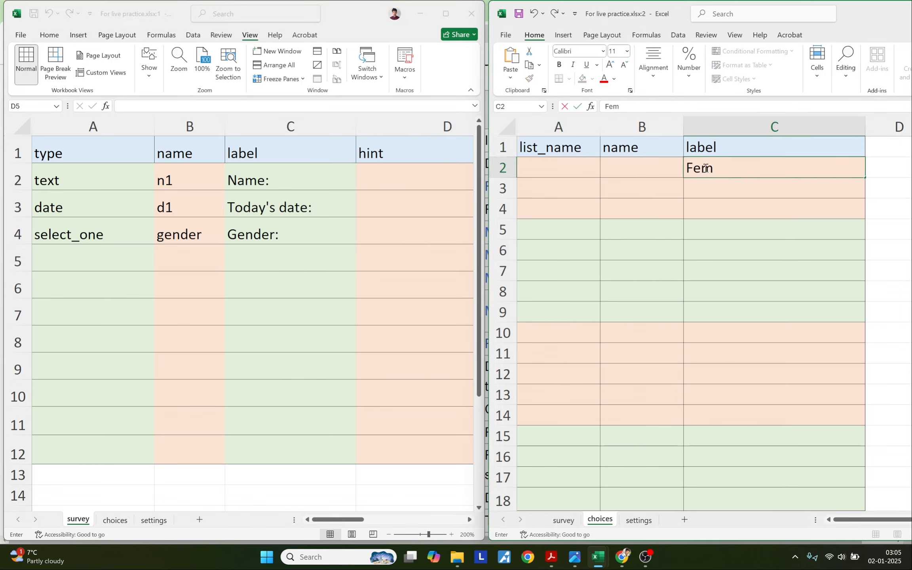
{"action": "type", "text": "ale"}
{"action": "key", "text": "Return"}
{"action": "type", "text": "Male"}
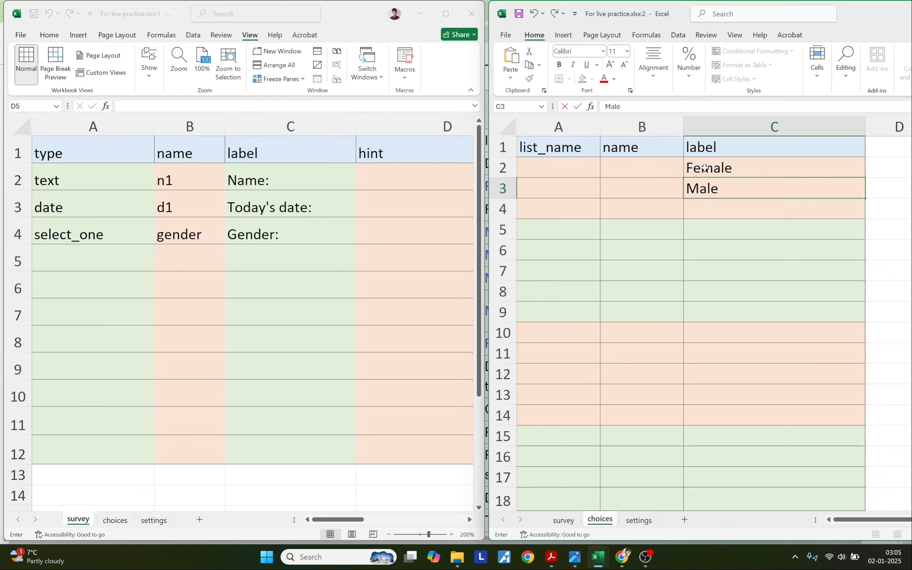
{"action": "key", "text": "Return"}
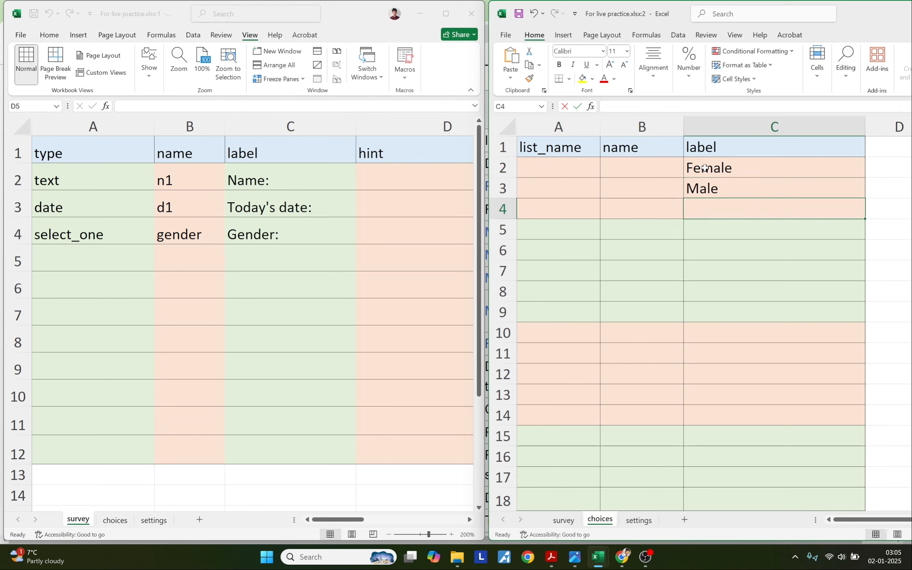
{"action": "type", "text": "Other"}
{"action": "key", "text": "Return"}
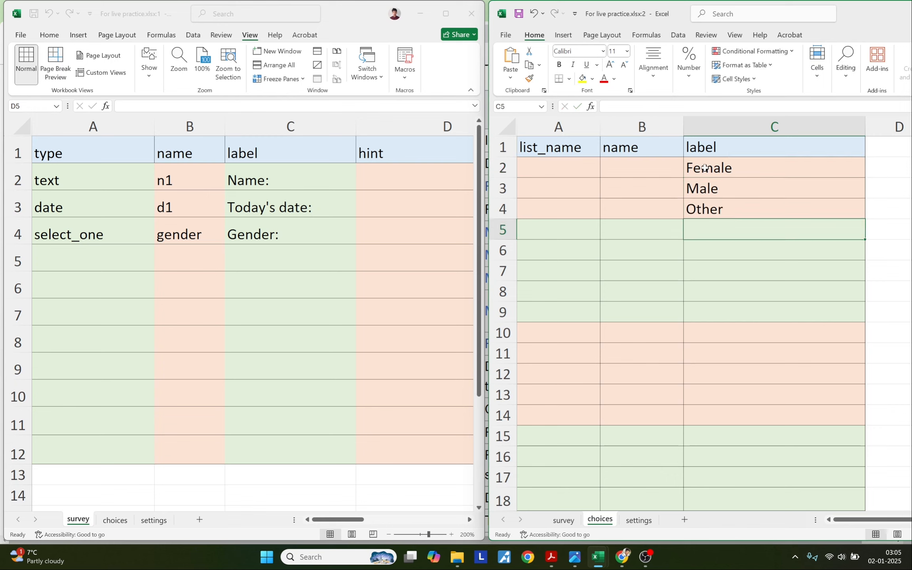
Type the choice names fem, mal and oth into B2:B4.
{"action": "left_click", "coordinate": [626, 168]}
{"action": "type", "text": "fem"}
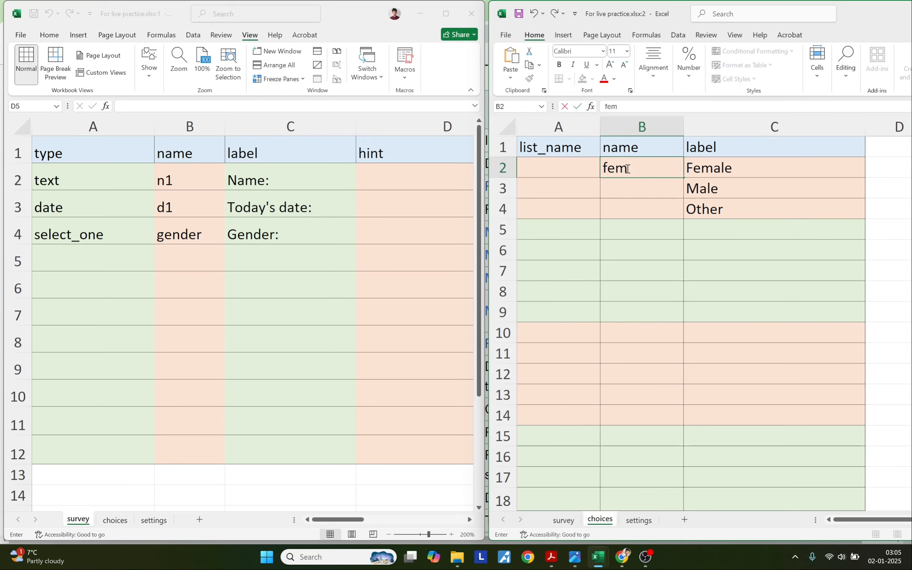
{"action": "key", "text": "Return"}
{"action": "type", "text": "mal"}
{"action": "key", "text": "Return"}
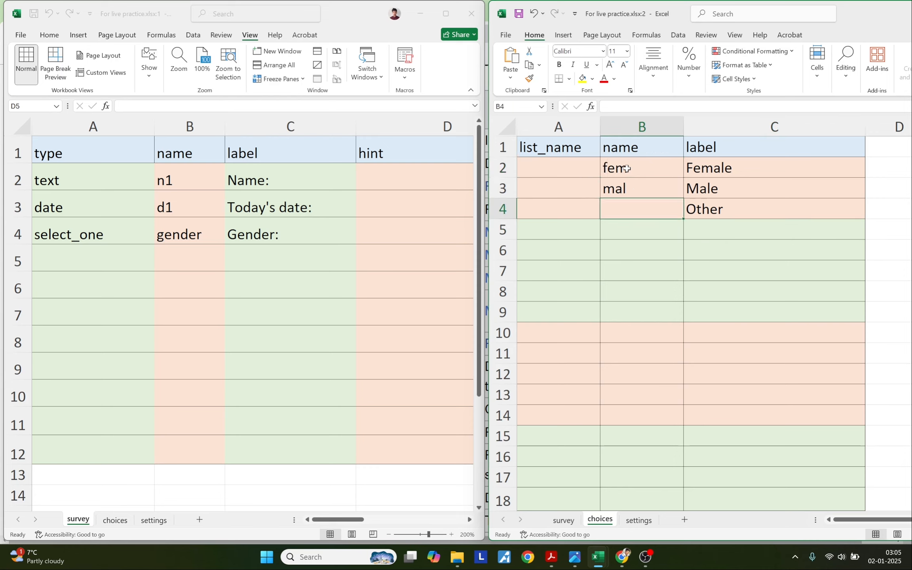
{"action": "type", "text": "oth"}
{"action": "key", "text": "Return"}
Enter the list name gen in A2 and fill it down to A4.
{"action": "left_click", "coordinate": [720, 165]}
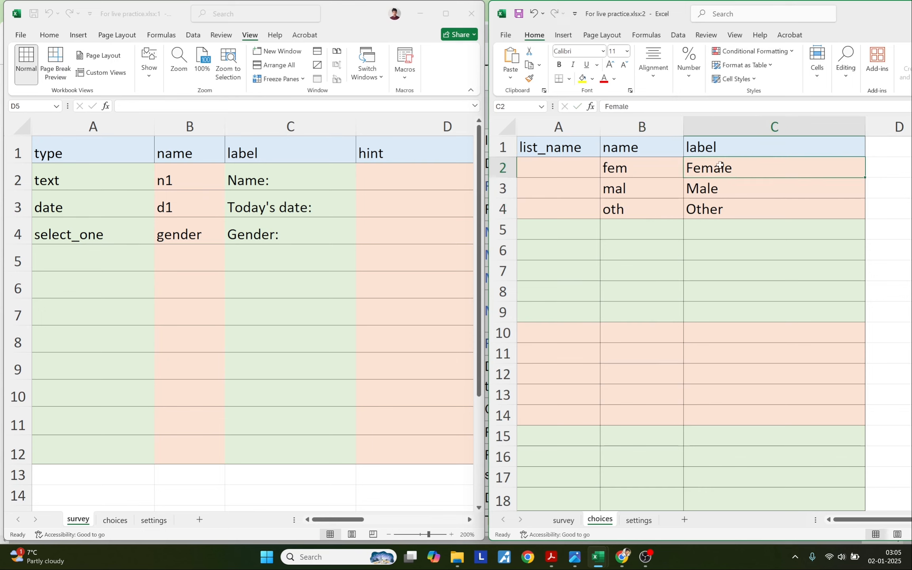
{"action": "left_click_drag", "start_coordinate": [720, 166], "coordinate": [717, 207]}
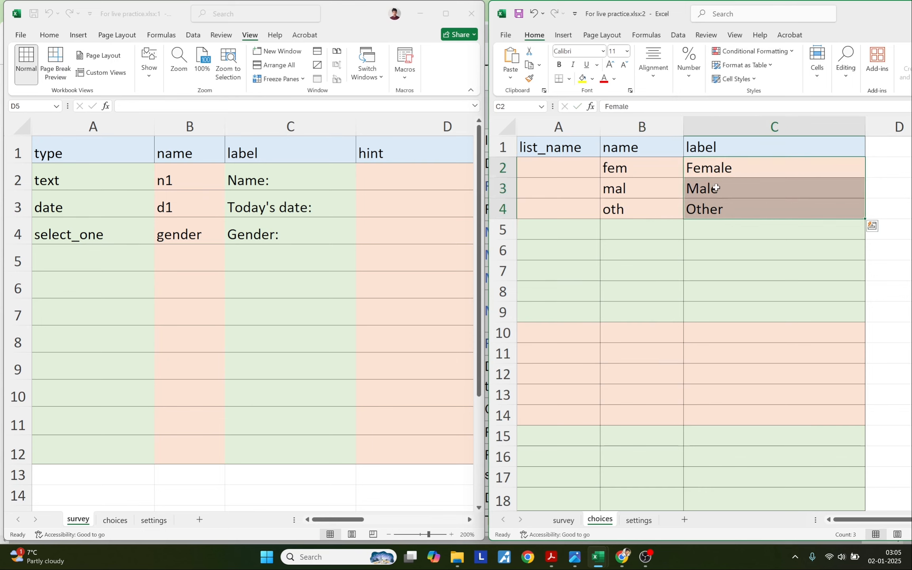
{"action": "left_click", "coordinate": [567, 168]}
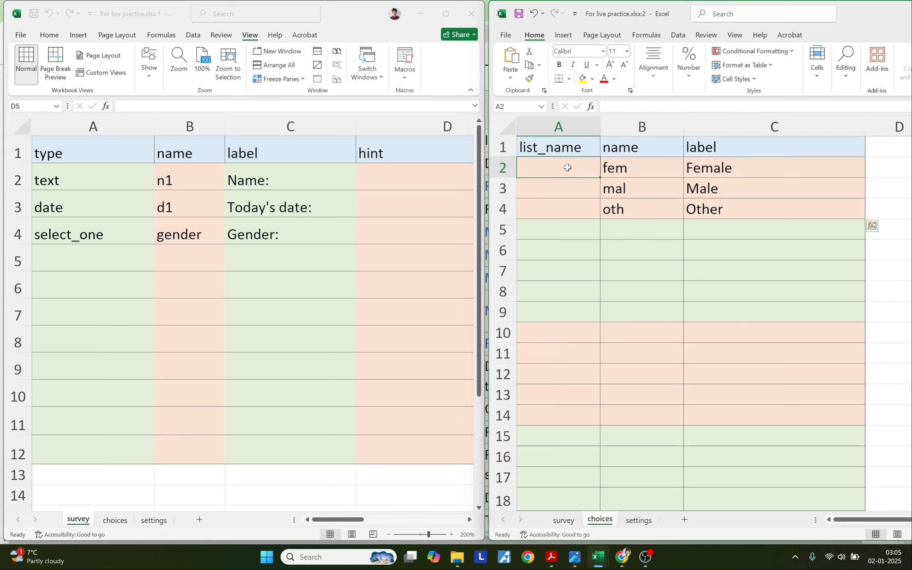
{"action": "type", "text": "gen"}
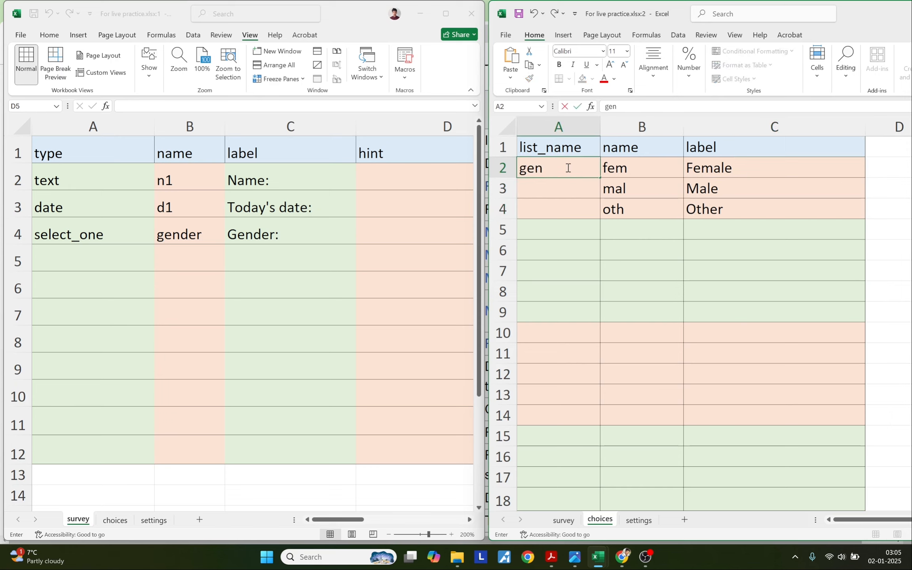
{"action": "left_click_drag", "start_coordinate": [600, 177], "coordinate": [598, 213]}
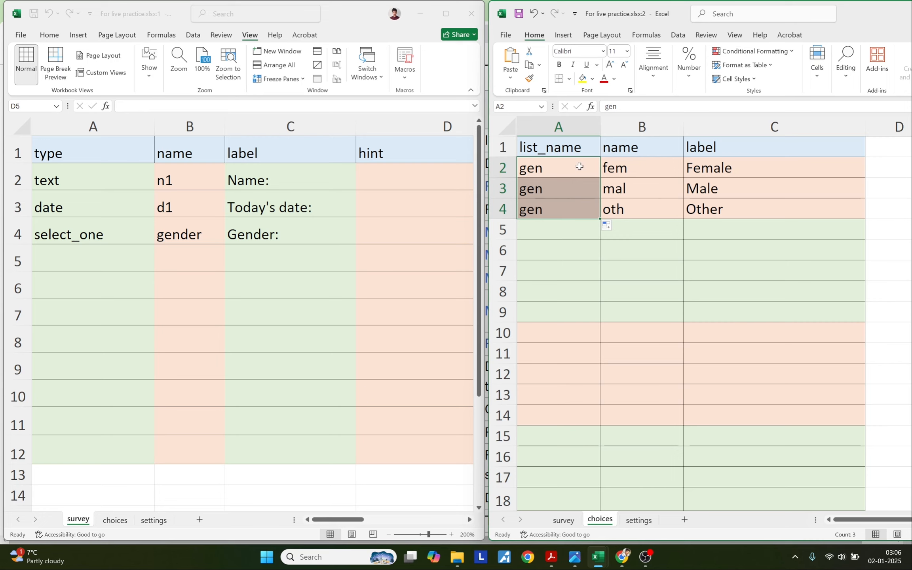
{"action": "left_click_drag", "start_coordinate": [580, 167], "coordinate": [622, 205]}
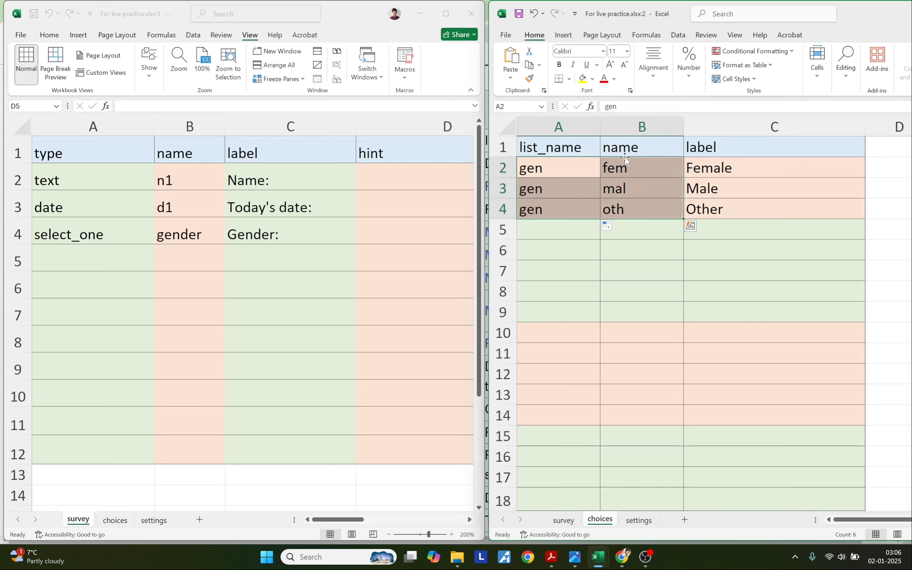
{"action": "left_click", "coordinate": [634, 176]}
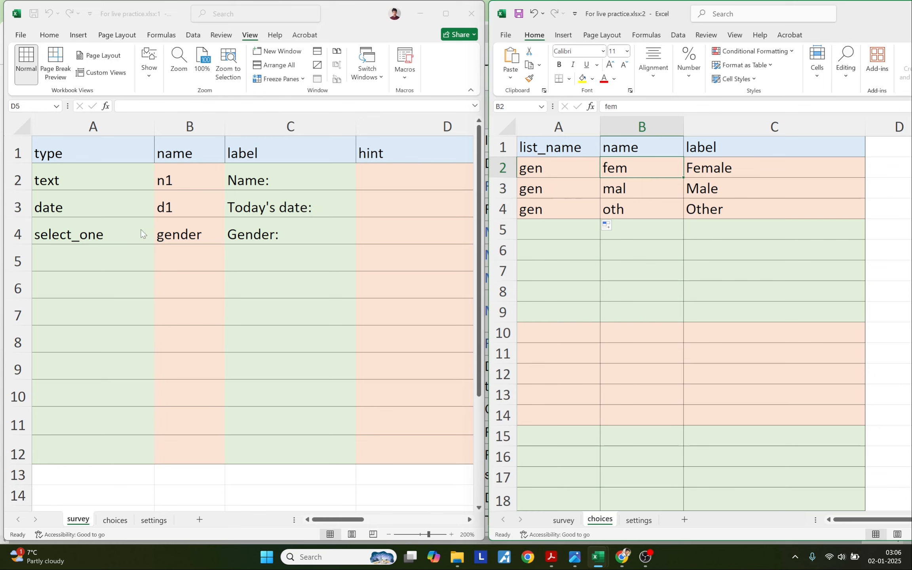
Change survey cell A4's type to 'select_one gen' to link the gen choice list.
{"action": "left_click", "coordinate": [70, 235]}
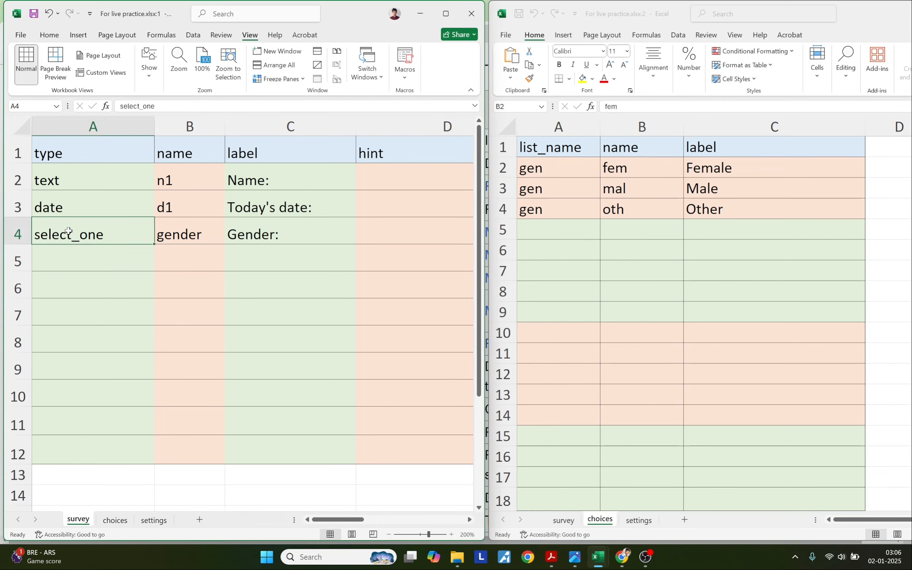
{"action": "key", "text": "F2"}
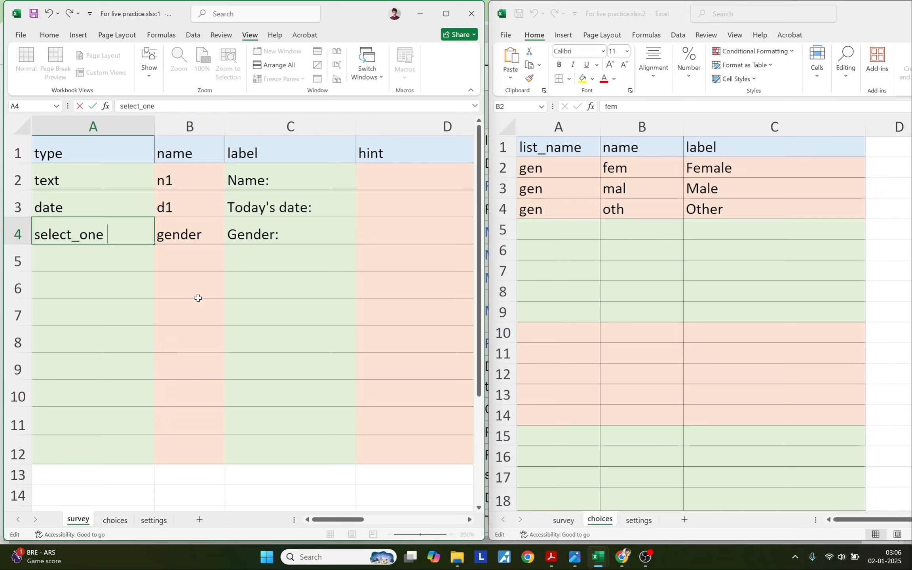
{"action": "type", "text": "ge"}
{"action": "key", "text": "BackSpace"}
{"action": "key", "text": "BackSpace"}
{"action": "type", "text": "gen"}
{"action": "key", "text": "Return"}
{"action": "left_click", "coordinate": [708, 167]}
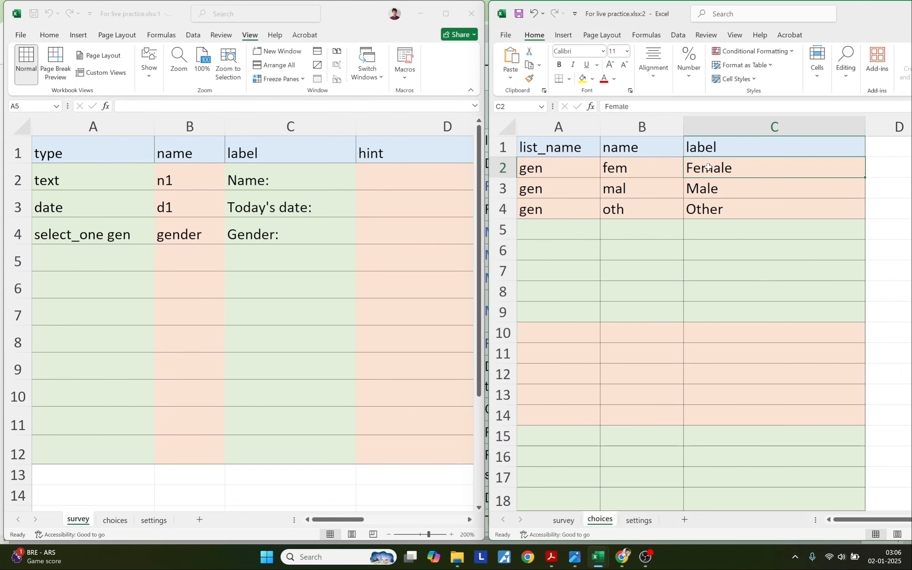
{"action": "left_click_drag", "start_coordinate": [708, 167], "coordinate": [711, 204]}
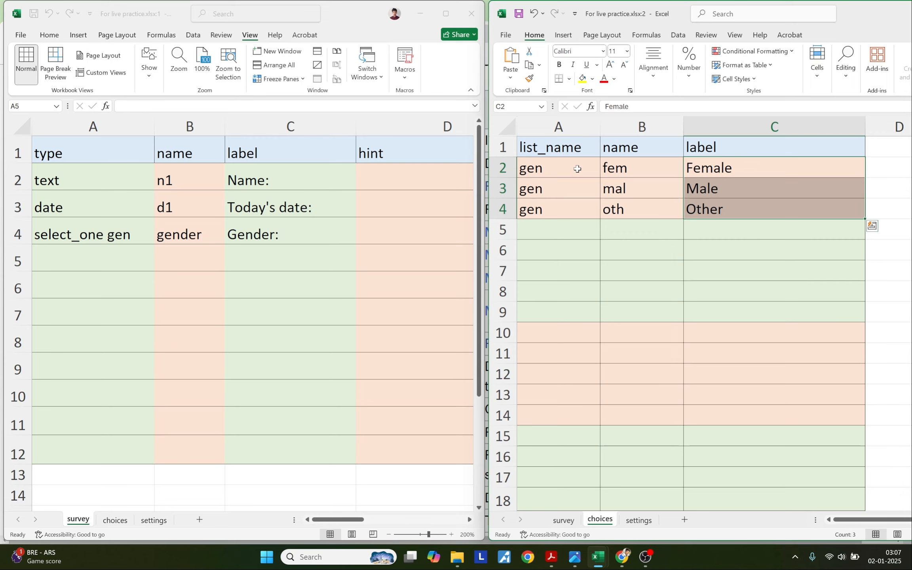
{"action": "left_click_drag", "start_coordinate": [577, 168], "coordinate": [577, 203]}
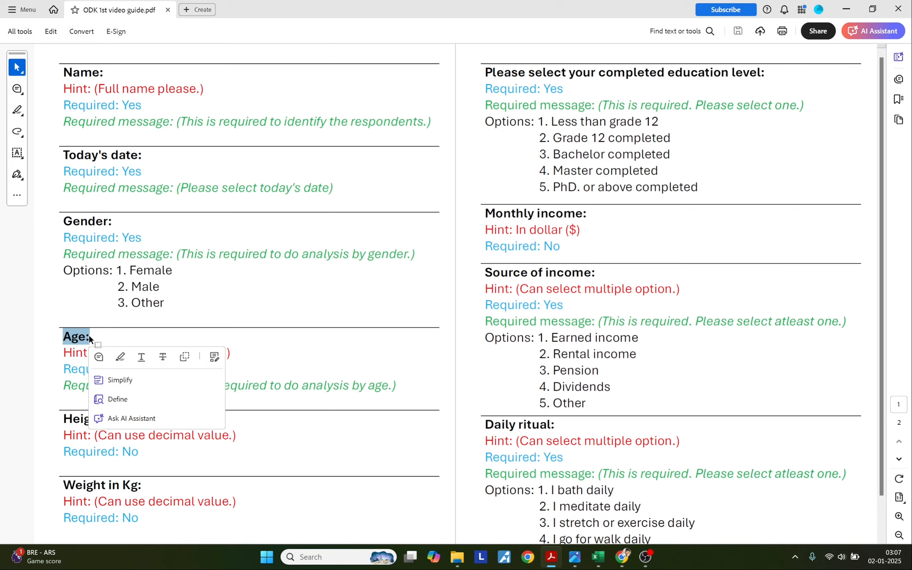
Put the label 'Age:' in C5 and the name age in B5.
{"action": "key", "text": "alt+Tab"}
{"action": "left_click", "coordinate": [244, 265]}
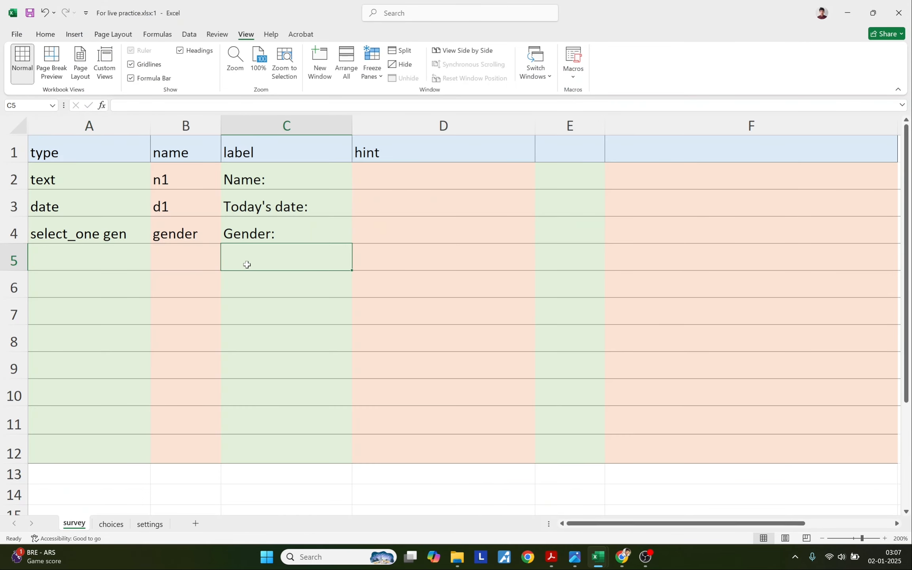
{"action": "type", "text": "Age:"}
{"action": "left_click", "coordinate": [191, 258]}
{"action": "type", "text": "age"}
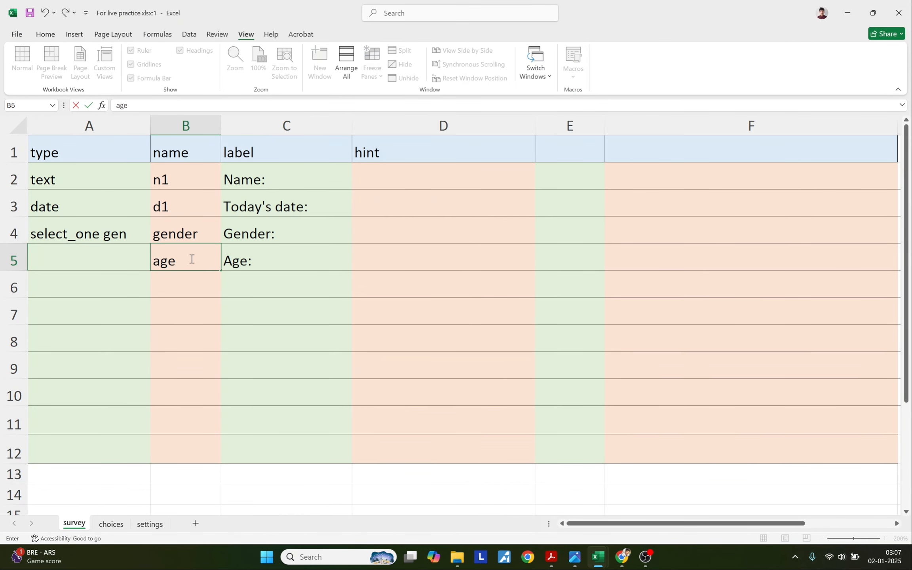
{"action": "key", "text": "Left"}
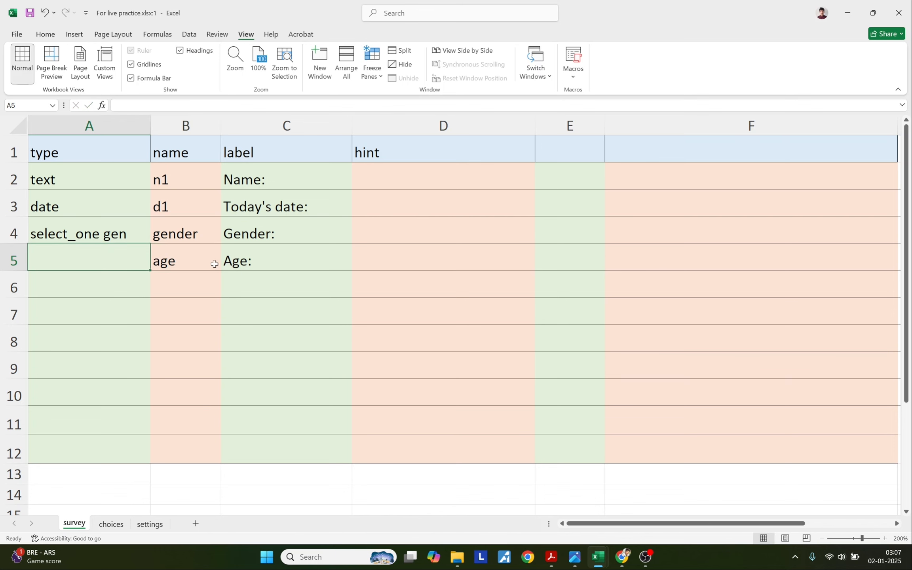
Enter the question type integer in A5, as listed in the XLSForm docs.
{"action": "left_click", "coordinate": [622, 556]}
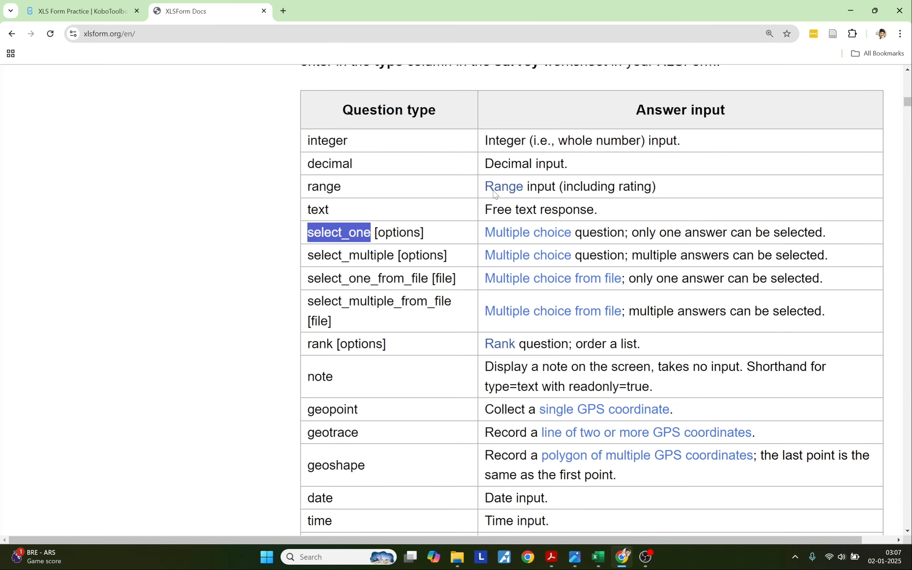
{"action": "left_click_drag", "start_coordinate": [308, 140], "coordinate": [353, 141]}
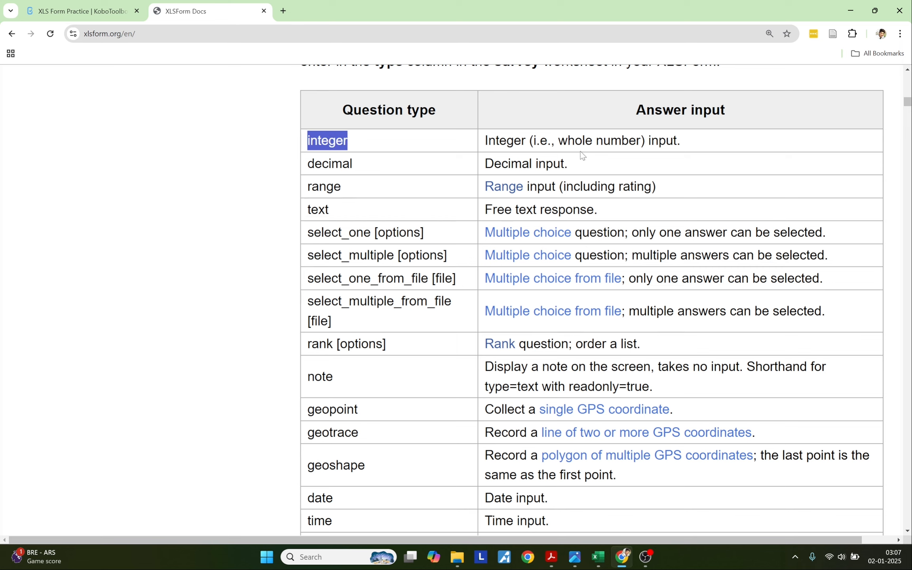
{"action": "key", "text": "alt+Tab"}
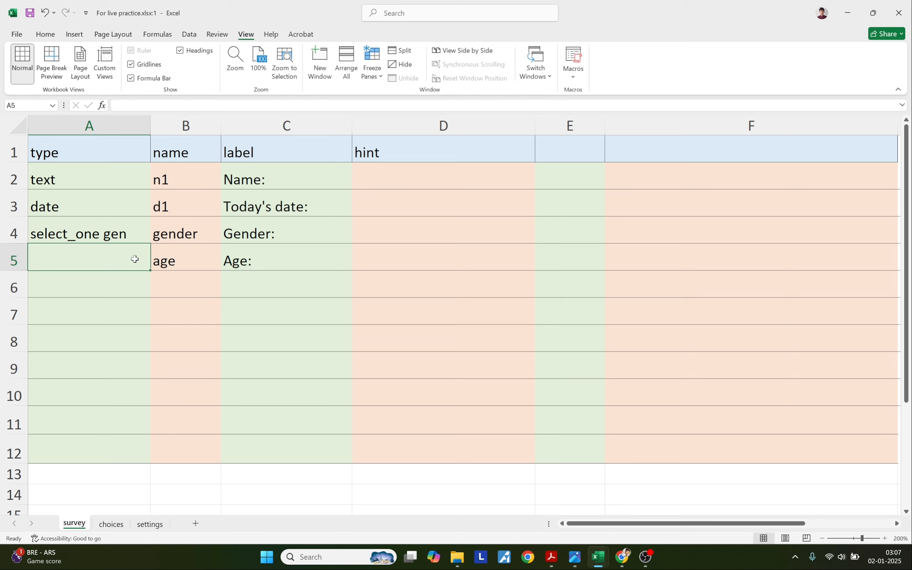
{"action": "type", "text": "integer"}
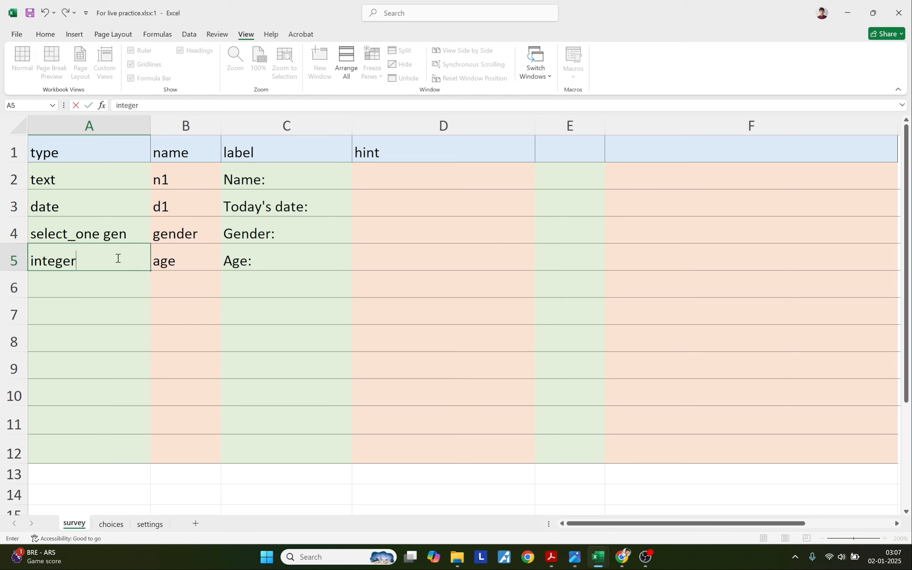
{"action": "left_click", "coordinate": [107, 285]}
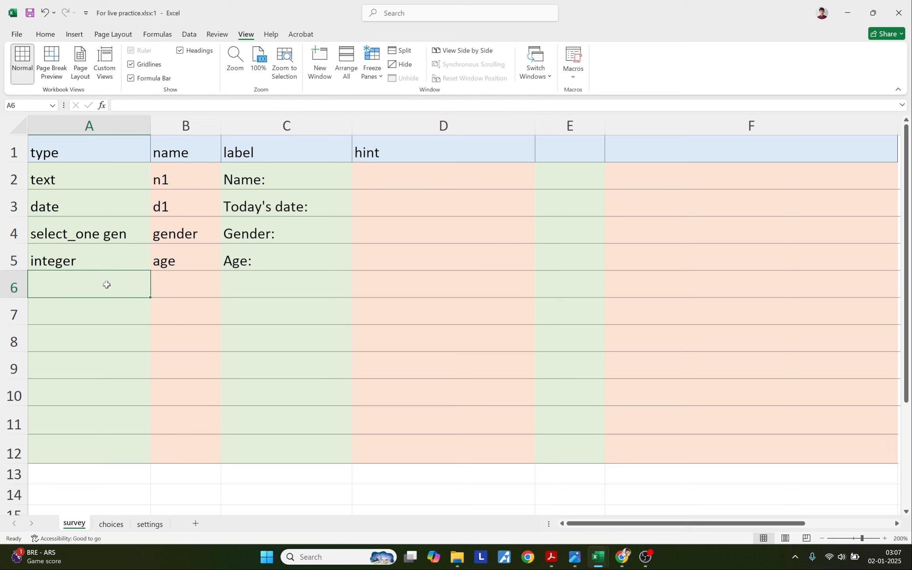
{"action": "left_click", "coordinate": [545, 562]}
Put the label 'Height in foot:' from the PDF guide in C6 and the name height in B6.
{"action": "left_click", "coordinate": [271, 371]}
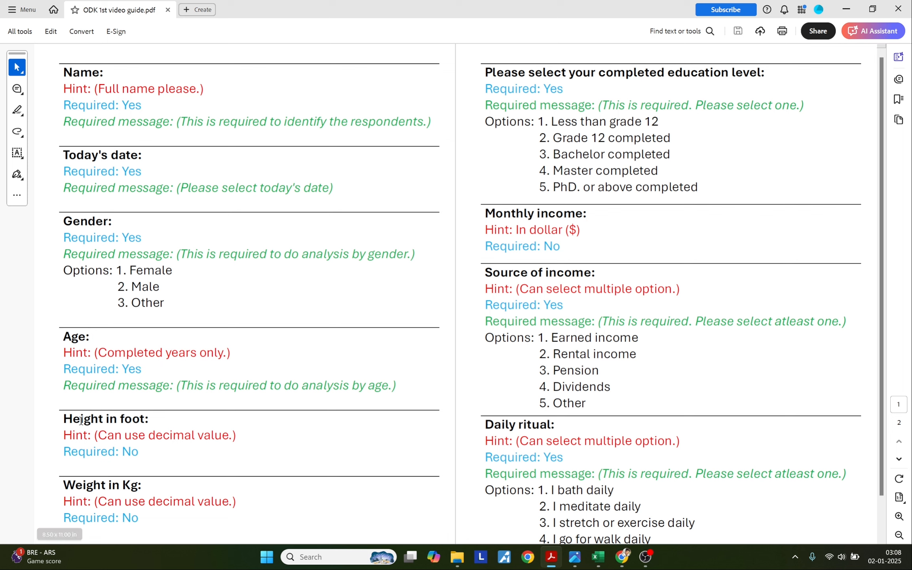
{"action": "left_click_drag", "start_coordinate": [63, 419], "coordinate": [150, 419]}
{"action": "key", "text": "ctrl+c"}
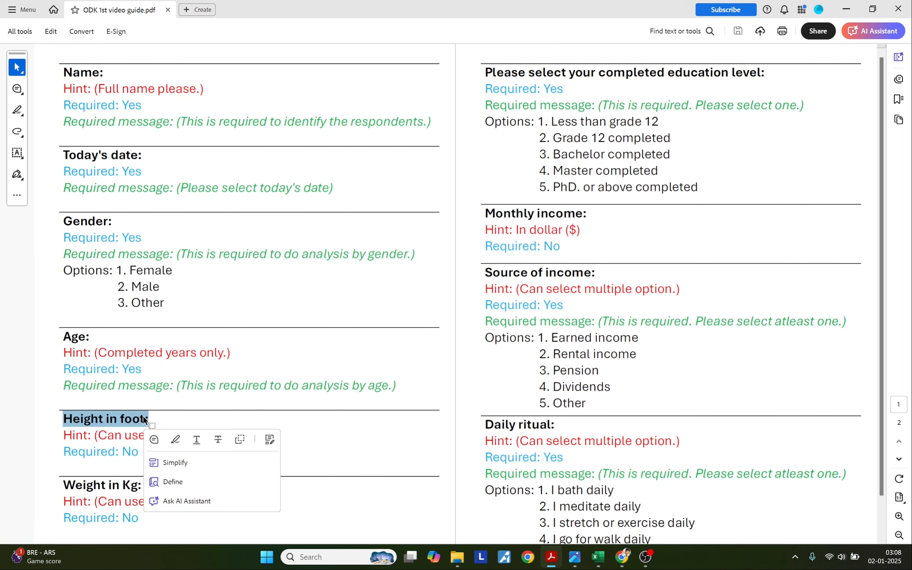
{"action": "key", "text": "alt+Tab"}
{"action": "left_click", "coordinate": [271, 288]}
{"action": "double_click", "coordinate": [270, 287]}
{"action": "key", "text": "ctrl+v"}
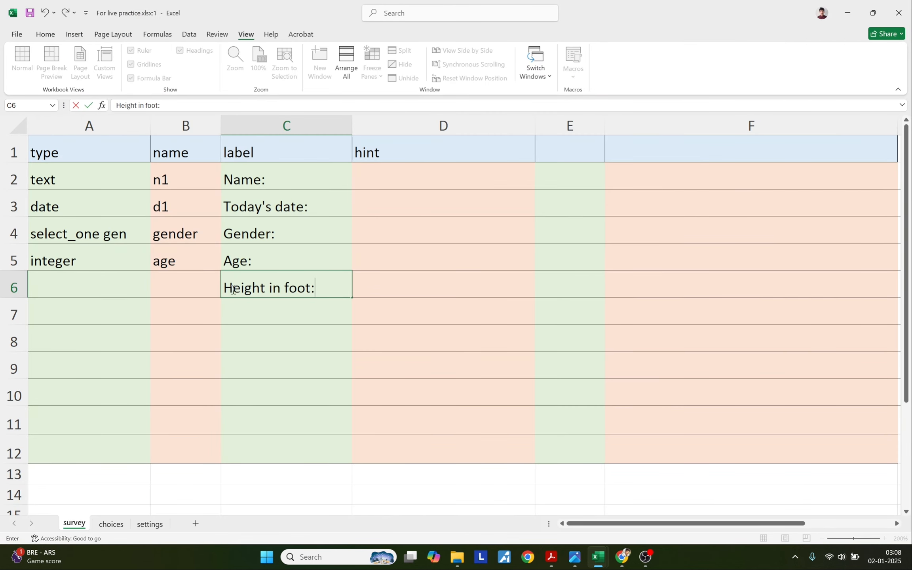
{"action": "double_click", "coordinate": [190, 291]}
{"action": "type", "text": "height"}
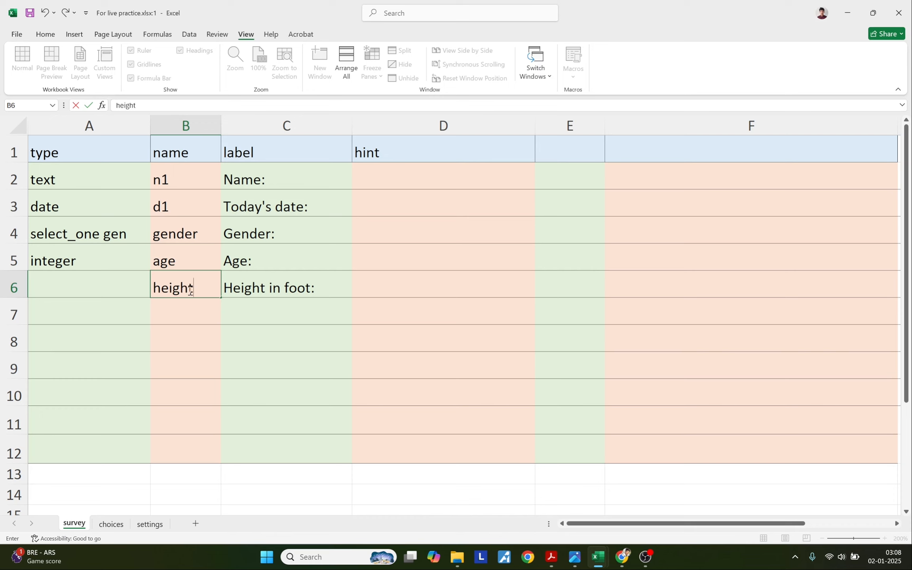
{"action": "left_click", "coordinate": [126, 280]}
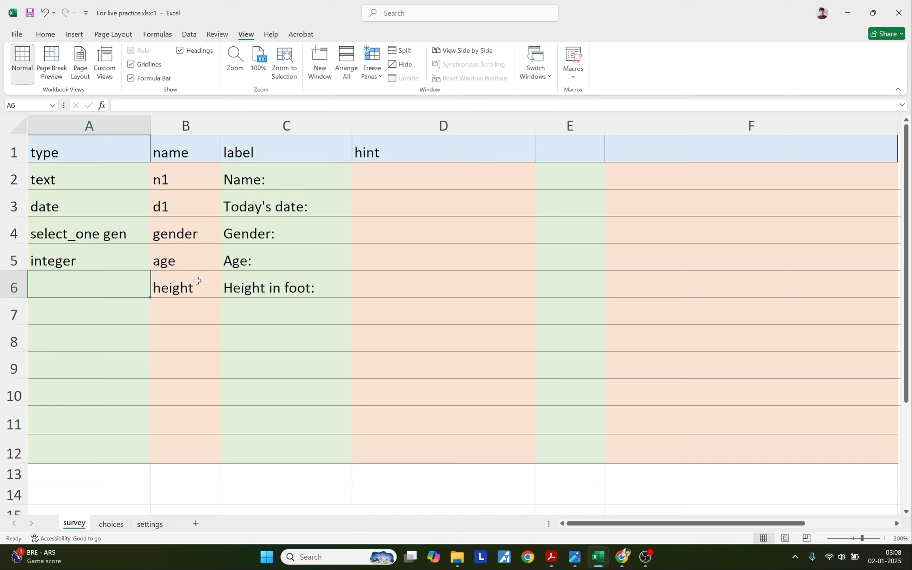
{"action": "left_click", "coordinate": [248, 283]}
{"action": "left_click", "coordinate": [128, 283], "text": "shift"}
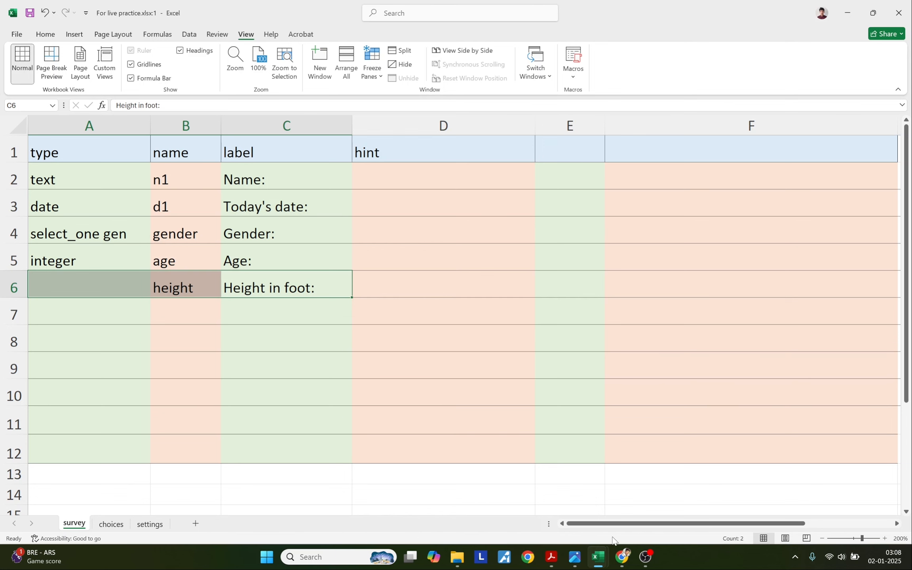
Enter the question type decimal in A6, copied from the XLSForm docs.
{"action": "left_click", "coordinate": [622, 557]}
{"action": "left_click_drag", "start_coordinate": [308, 166], "coordinate": [354, 174]}
{"action": "key", "text": "ctrl+c"}
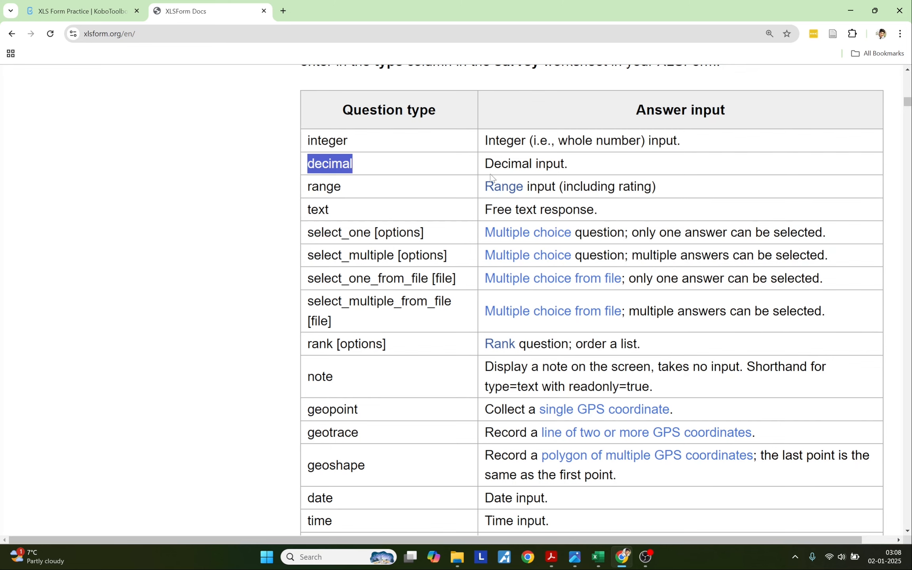
{"action": "key", "text": "alt+Tab"}
{"action": "double_click", "coordinate": [87, 290]}
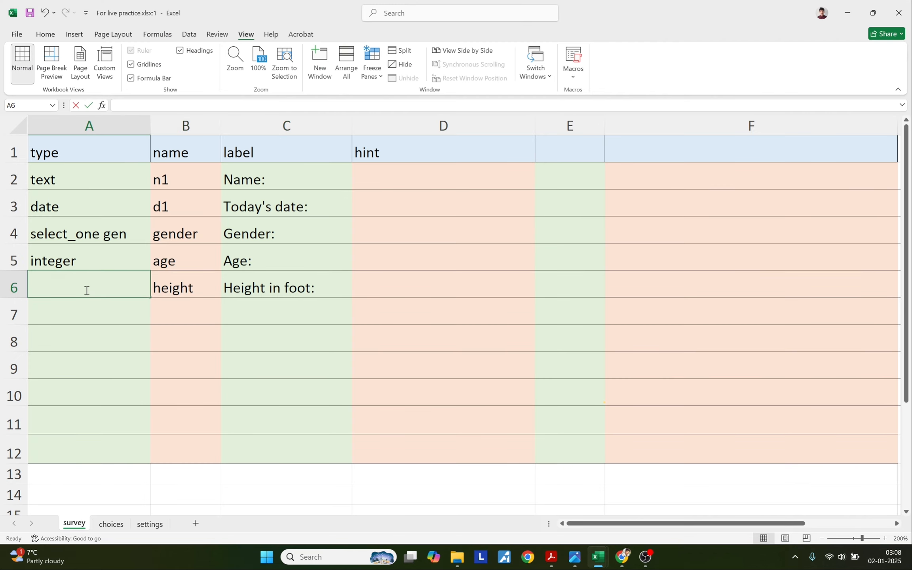
{"action": "key", "text": "ctrl+v"}
{"action": "left_click", "coordinate": [89, 334]}
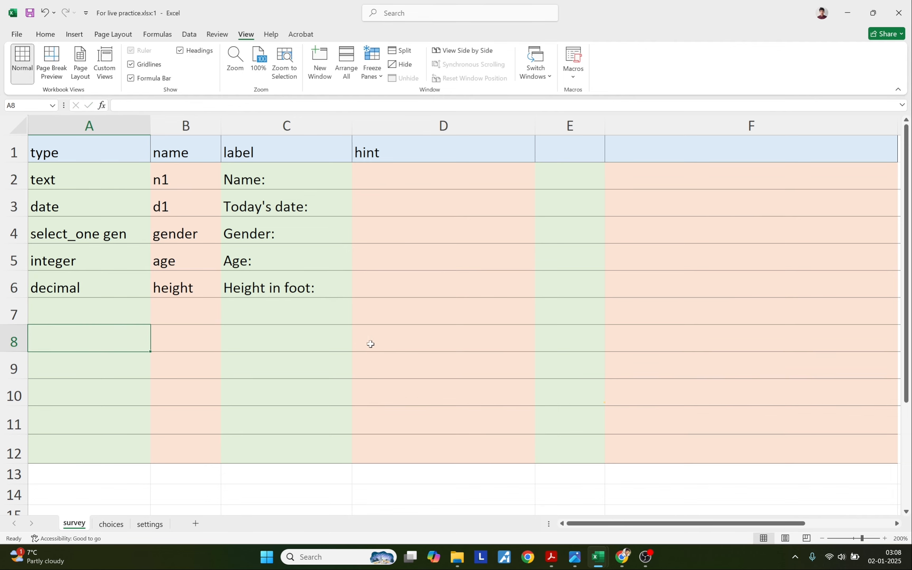
{"action": "left_click", "coordinate": [550, 558]}
Paste 'Weight in Kg:' from the PDF guide into C7 and name the question weight in B7.
{"action": "left_click_drag", "start_coordinate": [64, 486], "coordinate": [143, 488]}
{"action": "key", "text": "ctrl+c"}
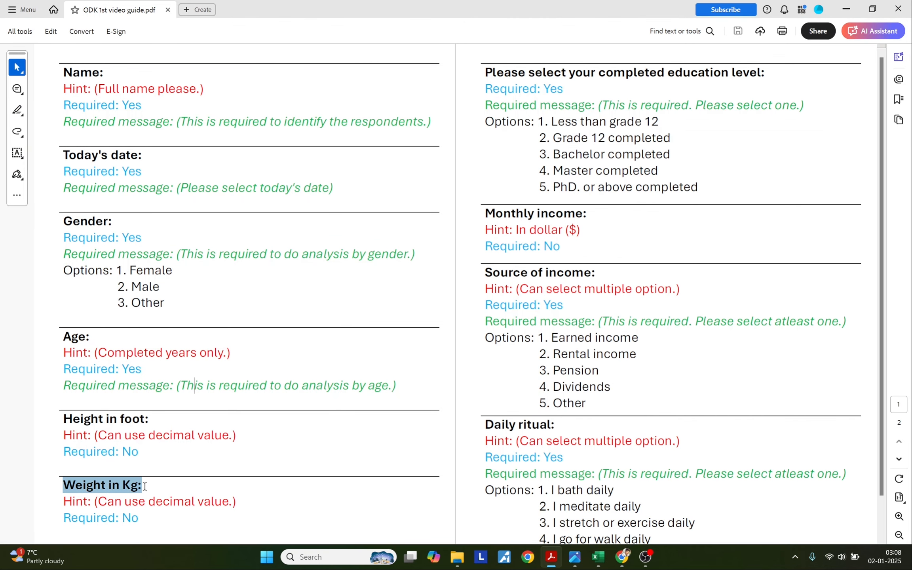
{"action": "key", "text": "alt+Tab"}
{"action": "double_click", "coordinate": [233, 311]}
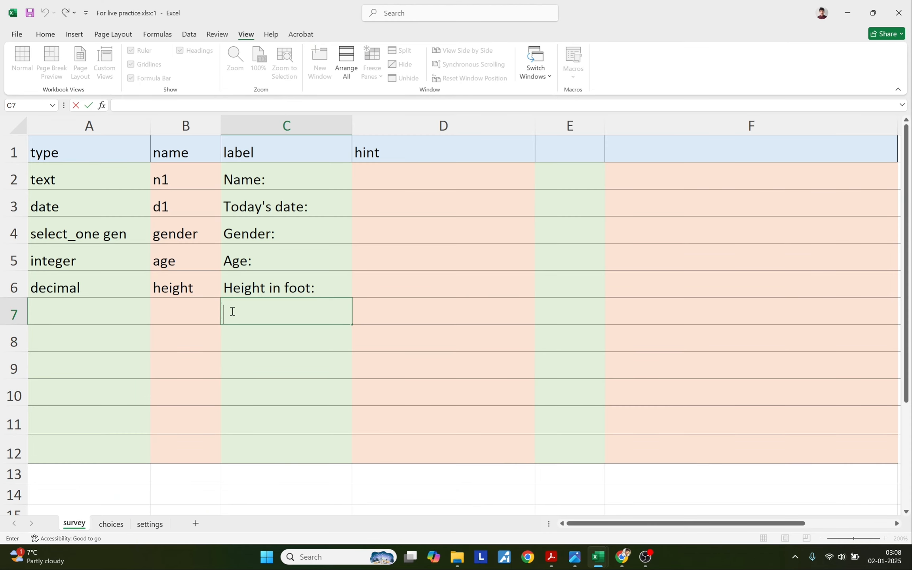
{"action": "key", "text": "ctrl+v"}
{"action": "left_click", "coordinate": [159, 315]}
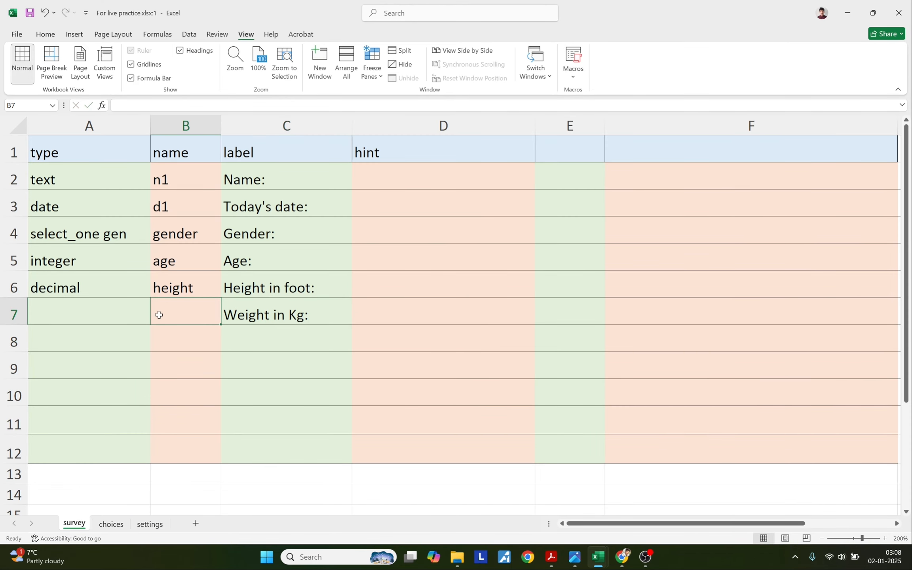
{"action": "type", "text": "weight"}
{"action": "left_click", "coordinate": [104, 317]}
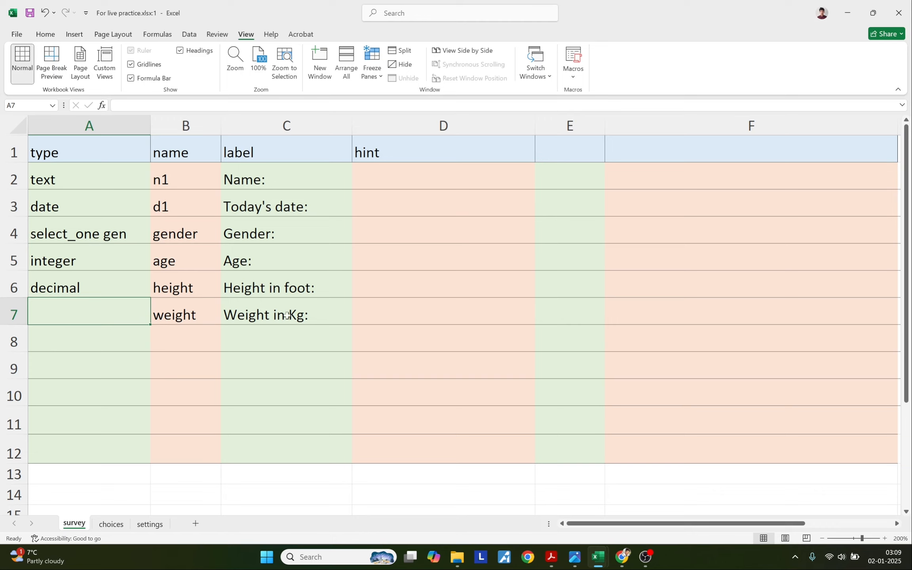
Copy the decimal type from A6 into A7.
{"action": "left_click", "coordinate": [123, 286]}
{"action": "key", "text": "ctrl+c"}
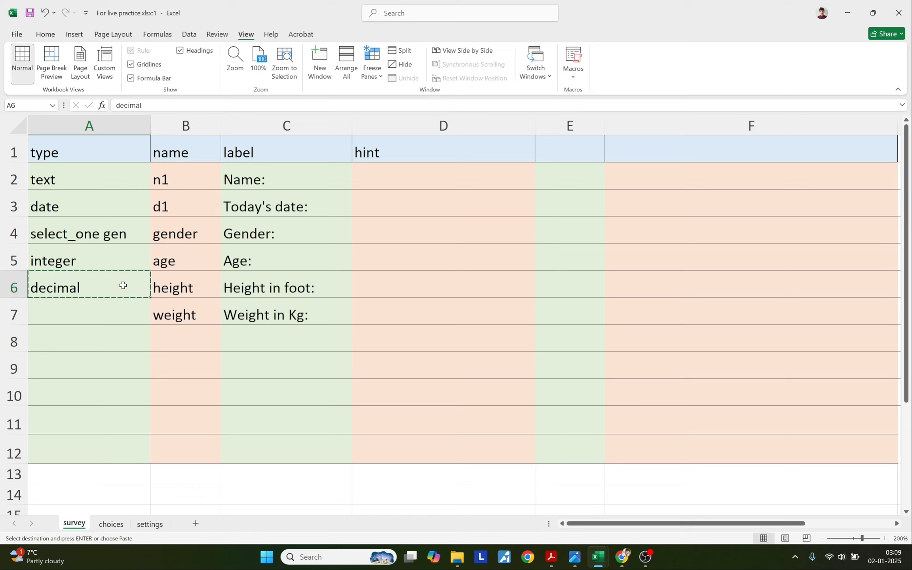
{"action": "left_click", "coordinate": [113, 305]}
{"action": "key", "text": "ctrl+v"}
{"action": "left_click", "coordinate": [112, 336]}
{"action": "key", "text": "Escape"}
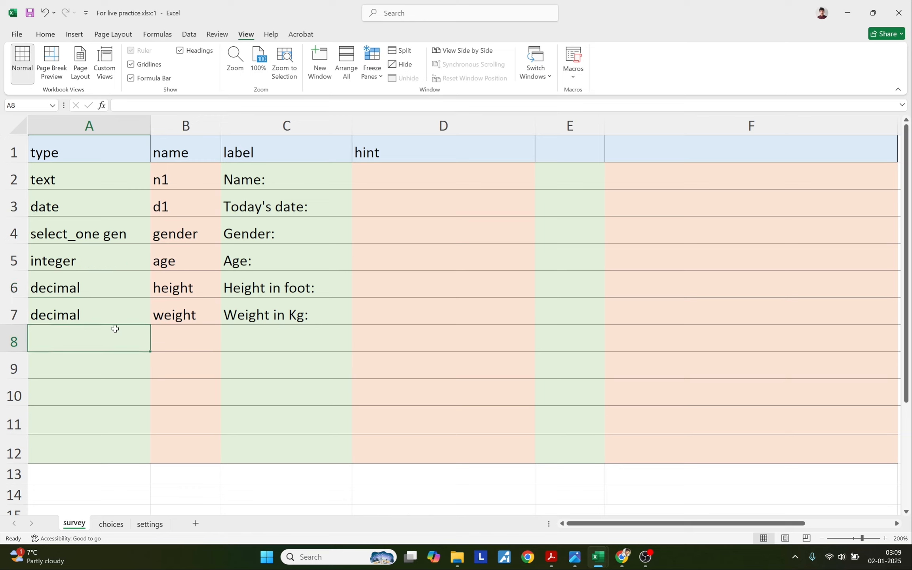
{"action": "left_click", "coordinate": [624, 562]}
Close the old KoboToolbox form preview and zoom the browser page in beyond 150%.
{"action": "left_click", "coordinate": [88, 12]}
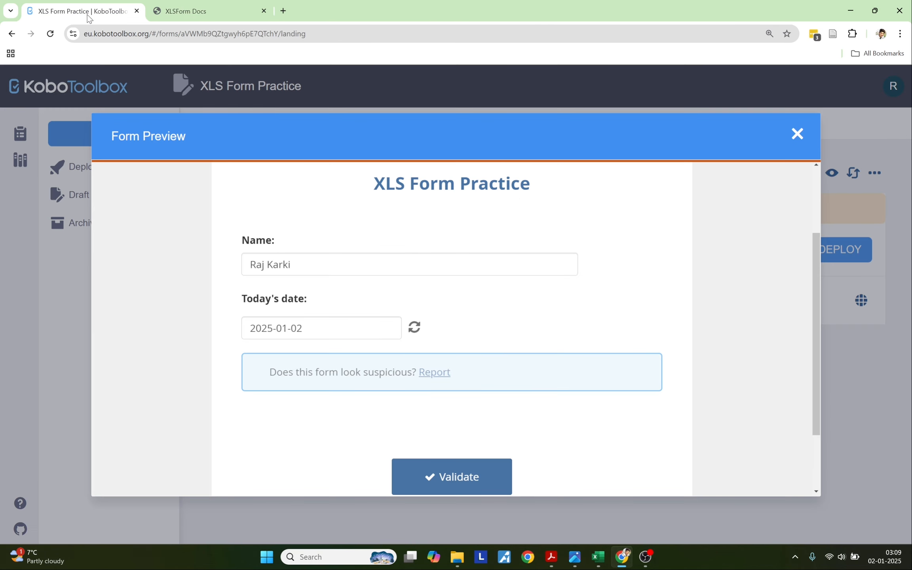
{"action": "left_click", "coordinate": [798, 134]}
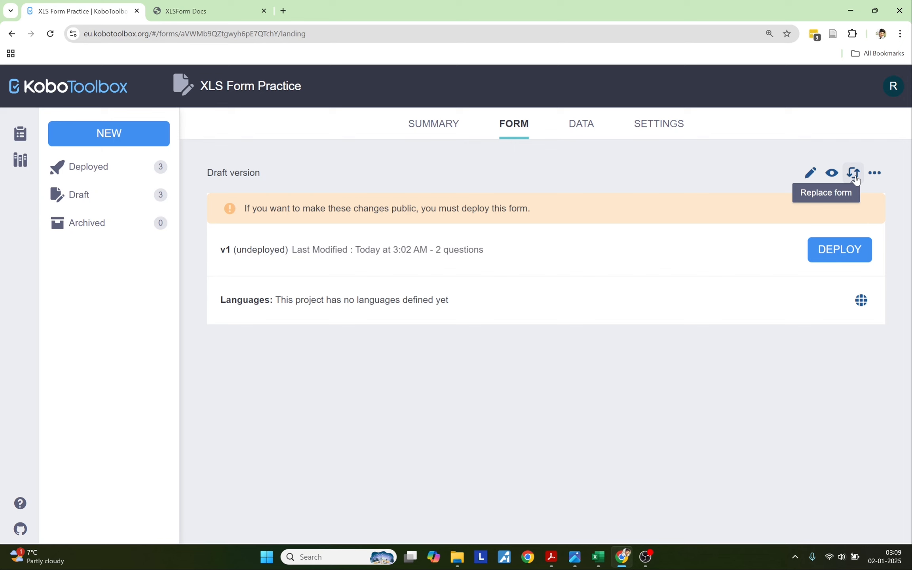
{"action": "left_click", "coordinate": [900, 34]}
{"action": "left_click", "coordinate": [871, 248]}
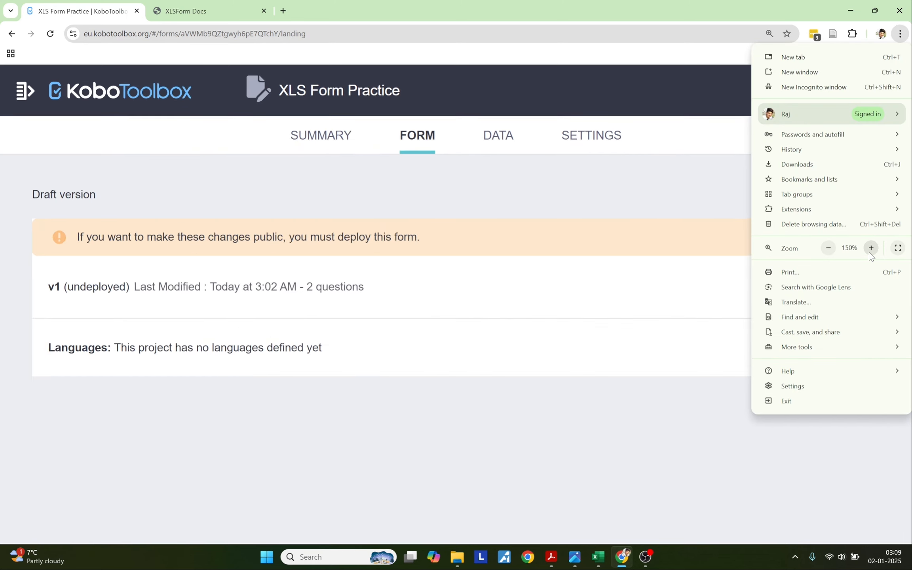
{"action": "left_click", "coordinate": [871, 248]}
{"action": "left_click", "coordinate": [645, 374]}
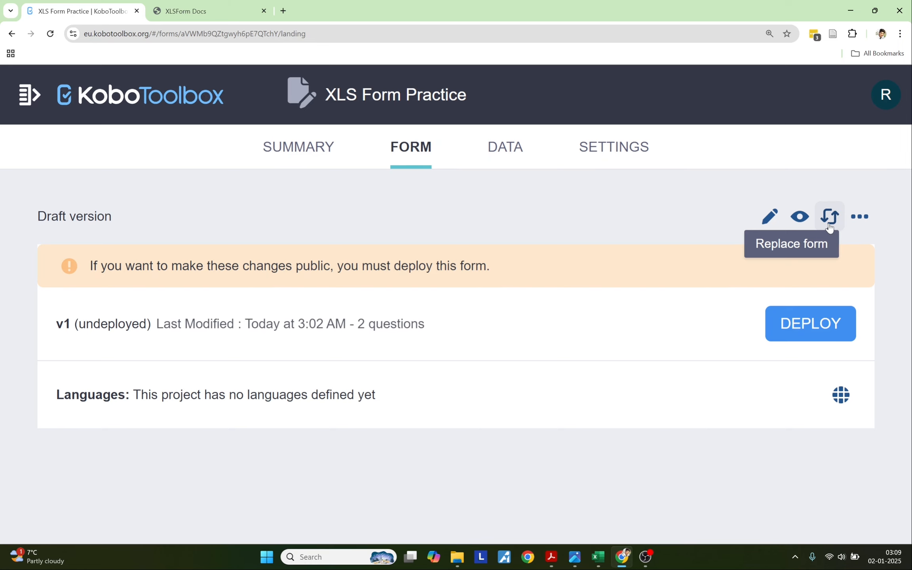
Replace the form by uploading the XLSForm For live practice.xlsx.
{"action": "left_click", "coordinate": [829, 228]}
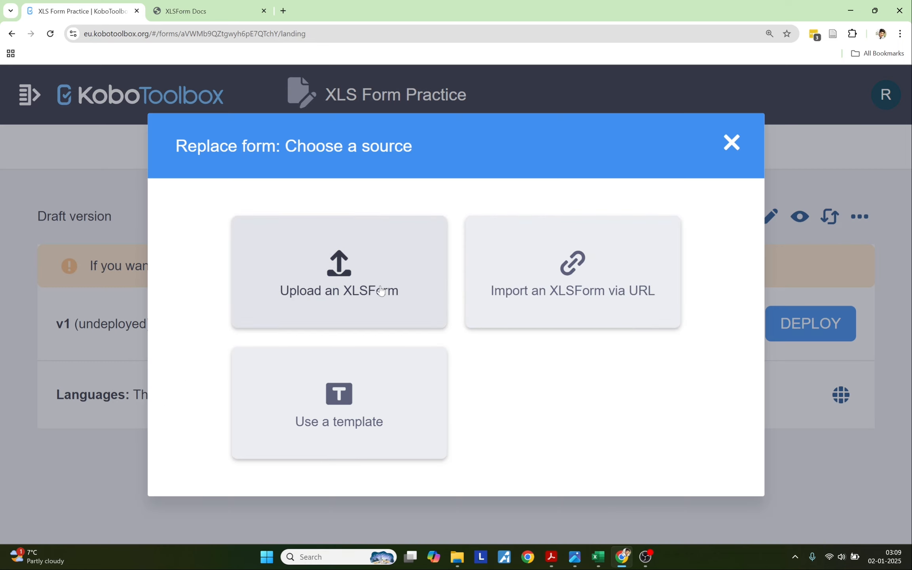
{"action": "left_click", "coordinate": [353, 295]}
{"action": "left_click", "coordinate": [453, 335]}
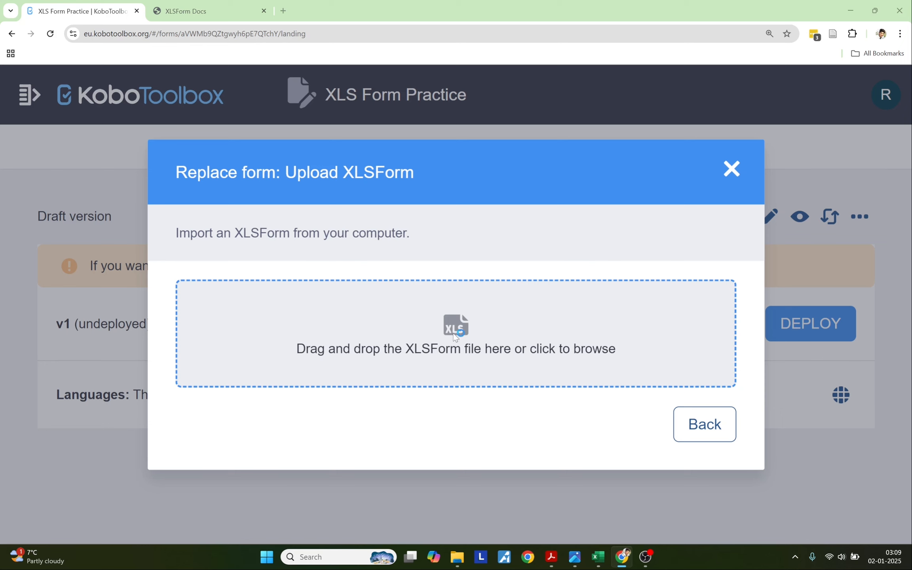
{"action": "left_click", "coordinate": [497, 330]}
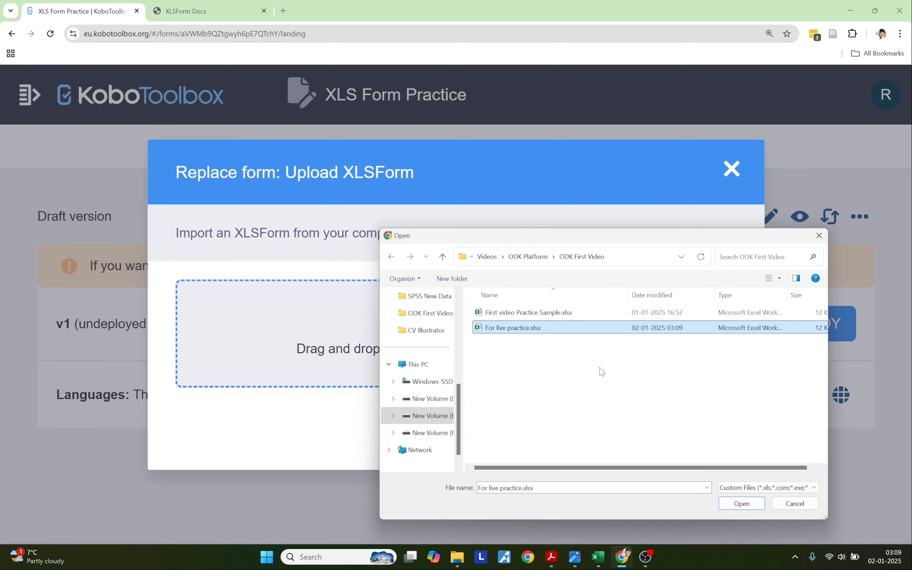
{"action": "left_click", "coordinate": [740, 504]}
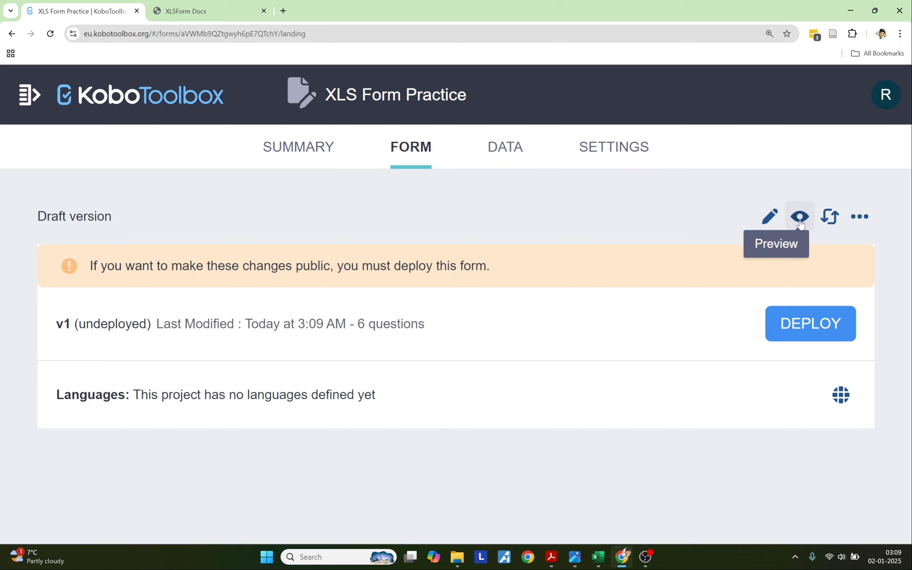
Preview the updated form and enter test values: Age 23232, Height 2.545, Weight 23.6.
{"action": "left_click", "coordinate": [800, 221]}
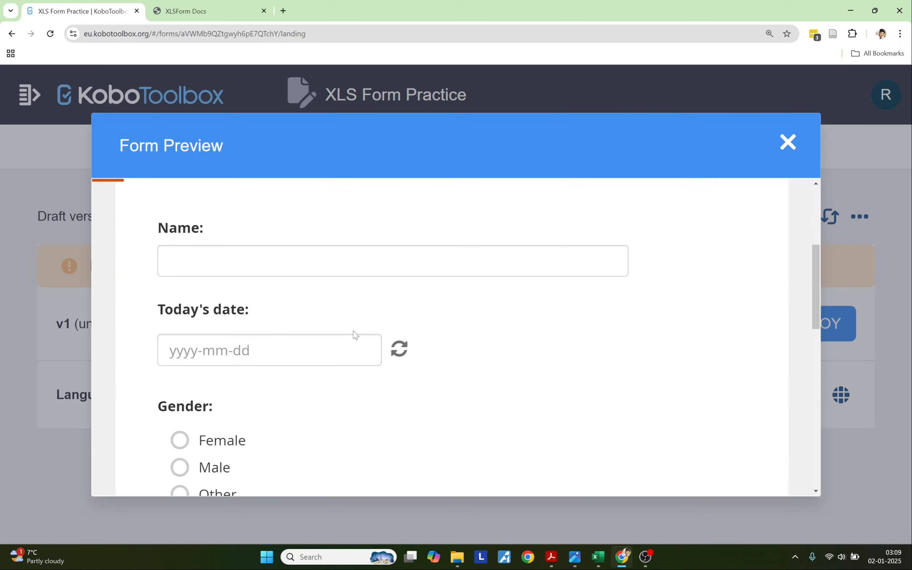
{"action": "scroll", "coordinate": [353, 331], "scroll_direction": "down", "scroll_amount": 10}
{"action": "scroll", "coordinate": [353, 331], "scroll_direction": "up", "scroll_amount": 4}
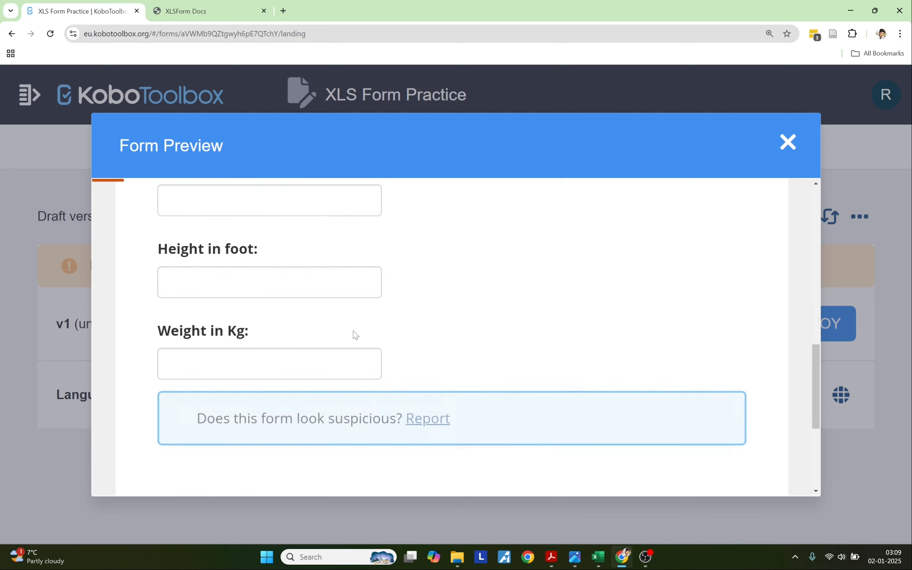
{"action": "left_click", "coordinate": [285, 315]}
{"action": "type", "text": "23232"}
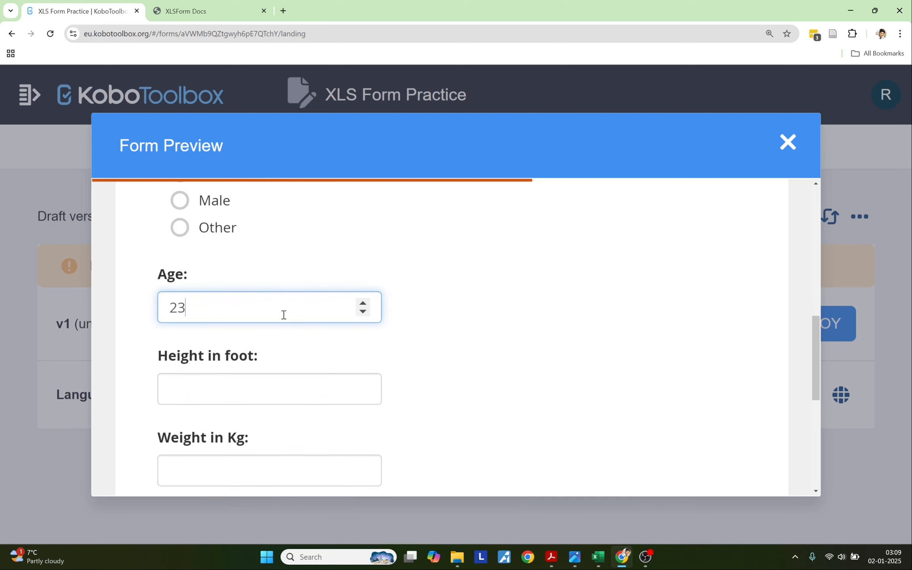
{"action": "left_click", "coordinate": [224, 388]}
{"action": "type", "text": "2.545"}
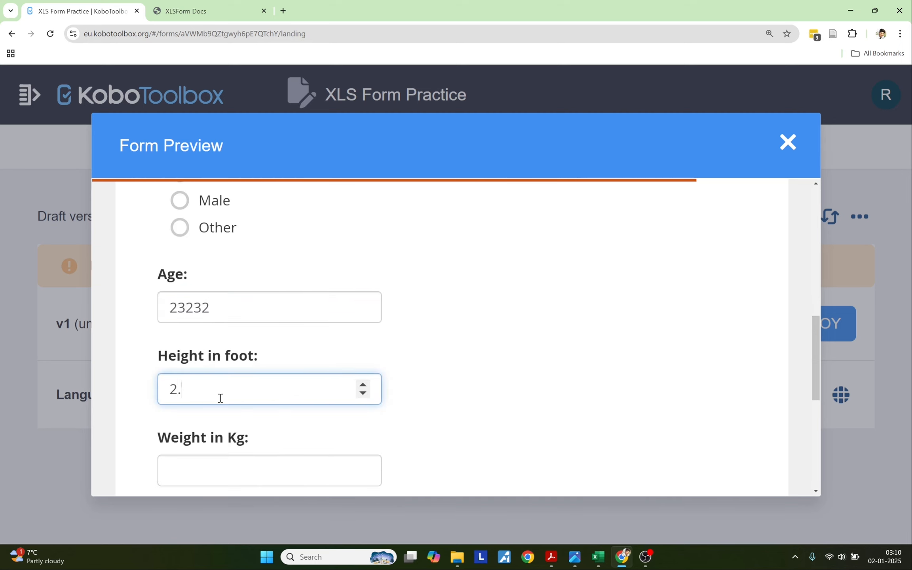
{"action": "scroll", "coordinate": [209, 435], "scroll_direction": "down", "scroll_amount": 2}
{"action": "left_click", "coordinate": [204, 411]}
{"action": "type", "text": "23.6"}
{"action": "scroll", "coordinate": [170, 356], "scroll_direction": "up", "scroll_amount": 2}
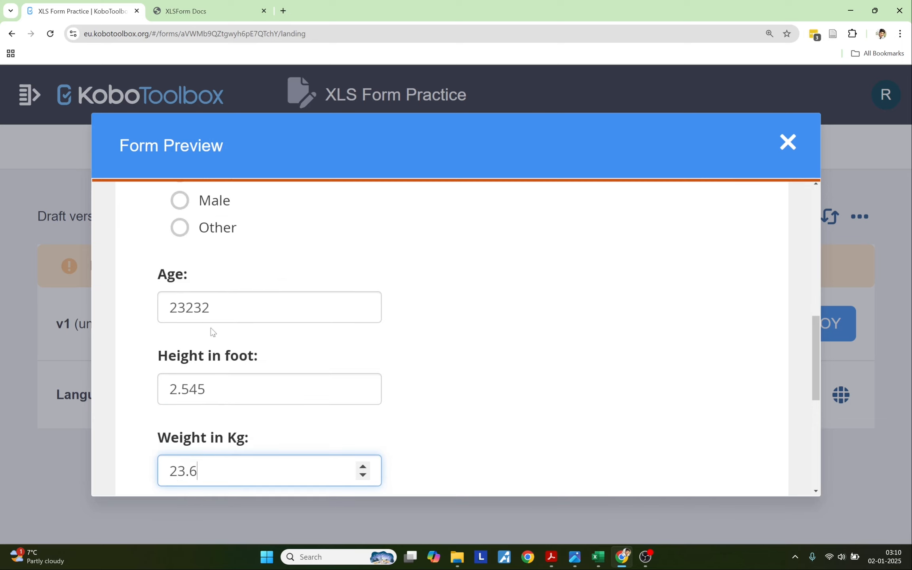
{"action": "scroll", "coordinate": [210, 322], "scroll_direction": "up", "scroll_amount": 2}
{"action": "scroll", "coordinate": [212, 332], "scroll_direction": "up", "scroll_amount": 1}
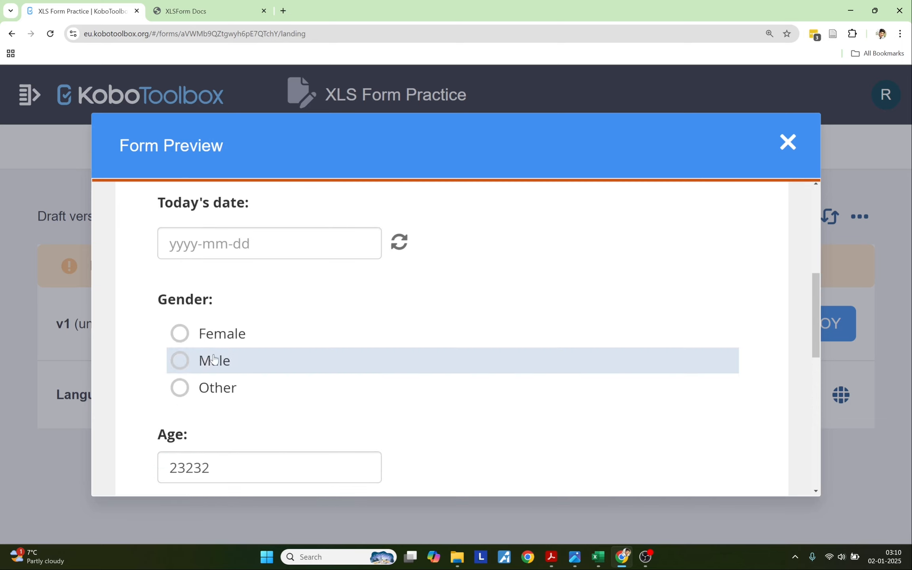
{"action": "scroll", "coordinate": [211, 337], "scroll_direction": "up", "scroll_amount": 2}
Enter test text in the preview's Name field.
{"action": "left_click", "coordinate": [213, 266]}
{"action": "type", "text": "dsadsadasdsads"}
{"action": "key", "text": "BackSpace"}
{"action": "key", "text": "BackSpace"}
{"action": "key", "text": "BackSpace"}
{"action": "key", "text": "BackSpace"}
{"action": "key", "text": "BackSpace"}
{"action": "key", "text": "BackSpace"}
{"action": "key", "text": "BackSpace"}
{"action": "key", "text": "BackSpace"}
{"action": "key", "text": "BackSpace"}
{"action": "key", "text": "BackSpace"}
{"action": "key", "text": "BackSpace"}
{"action": "key", "text": "BackSpace"}
{"action": "key", "text": "BackSpace"}
{"action": "key", "text": "BackSpace"}
{"action": "scroll", "coordinate": [214, 277], "scroll_direction": "down", "scroll_amount": 2}
Toggle Gender among Female, Male and Other, settle on Male, then close the preview.
{"action": "left_click", "coordinate": [214, 335]}
{"action": "left_click", "coordinate": [214, 360]}
{"action": "left_click", "coordinate": [215, 388]}
{"action": "left_click", "coordinate": [214, 335]}
{"action": "left_click", "coordinate": [213, 361]}
{"action": "left_click", "coordinate": [213, 334]}
{"action": "left_click", "coordinate": [213, 365]}
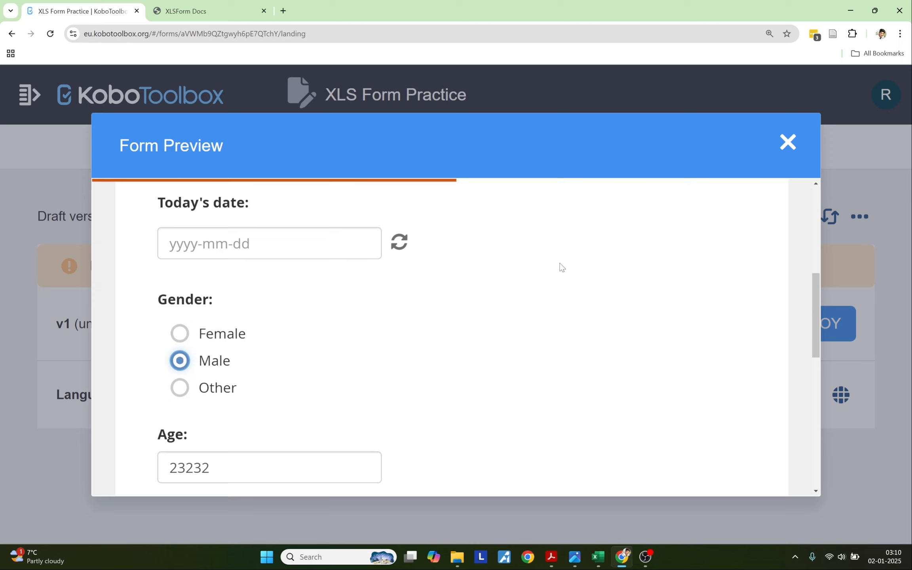
{"action": "scroll", "coordinate": [566, 332], "scroll_direction": "down", "scroll_amount": 5}
{"action": "scroll", "coordinate": [570, 333], "scroll_direction": "up", "scroll_amount": 5}
{"action": "left_click", "coordinate": [788, 142]}
Paste the education level question from the PDF into C8 and name it education in B8.
{"action": "left_click", "coordinate": [198, 11]}
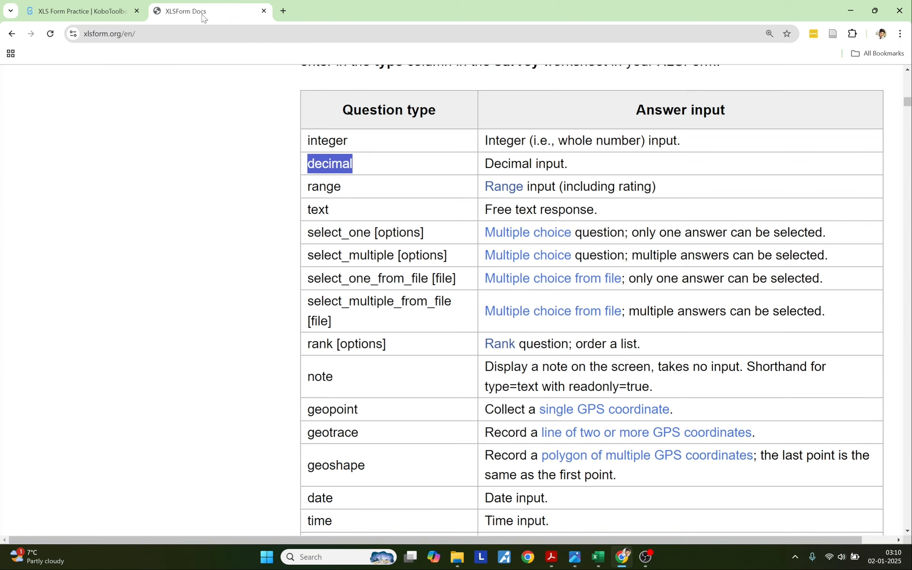
{"action": "left_click", "coordinate": [607, 559]}
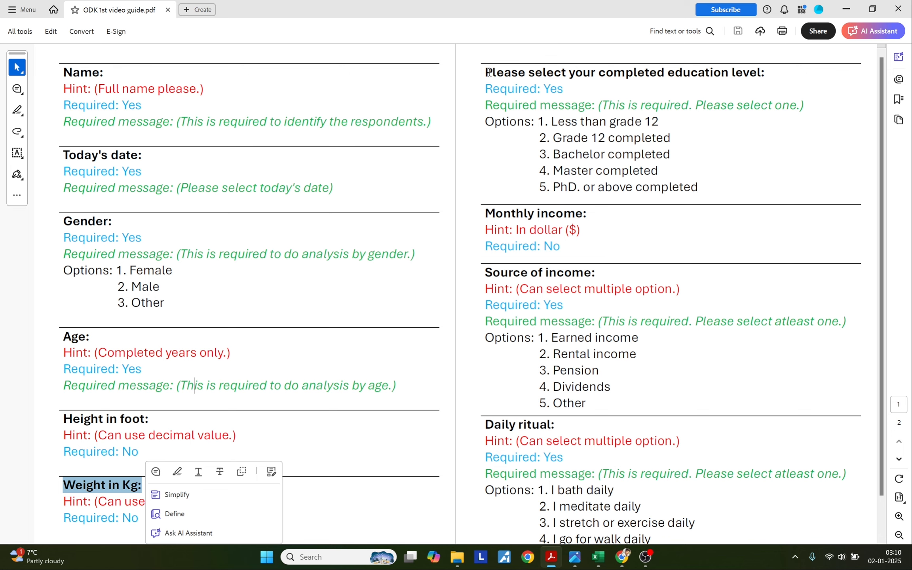
{"action": "left_click_drag", "start_coordinate": [489, 72], "coordinate": [764, 74]}
{"action": "key", "text": "ctrl+c"}
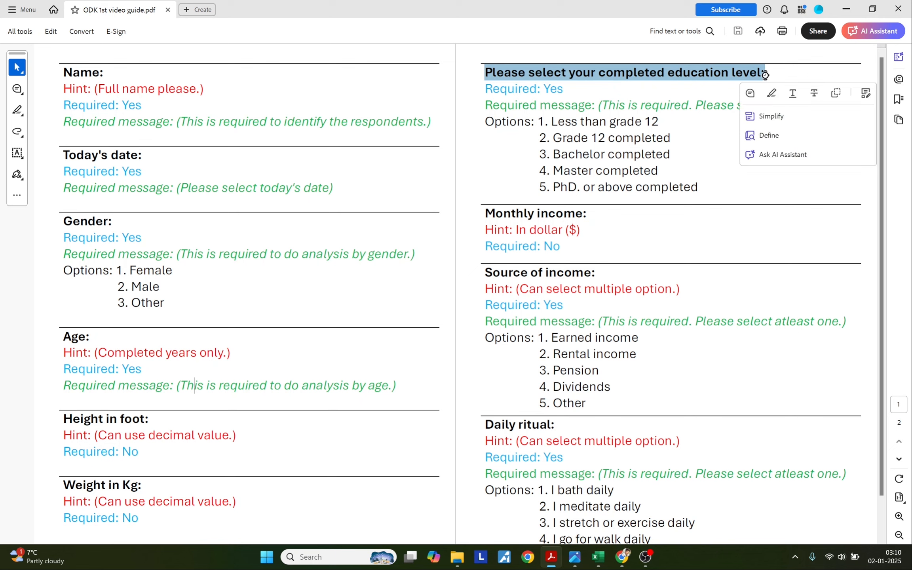
{"action": "key", "text": "alt+Tab"}
{"action": "double_click", "coordinate": [265, 336]}
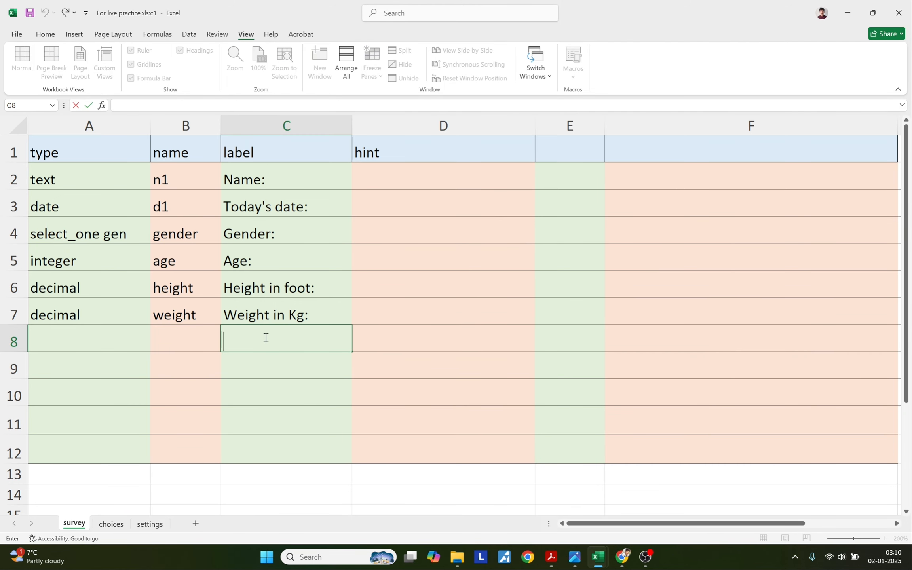
{"action": "key", "text": "ctrl+v"}
{"action": "left_click", "coordinate": [207, 340]}
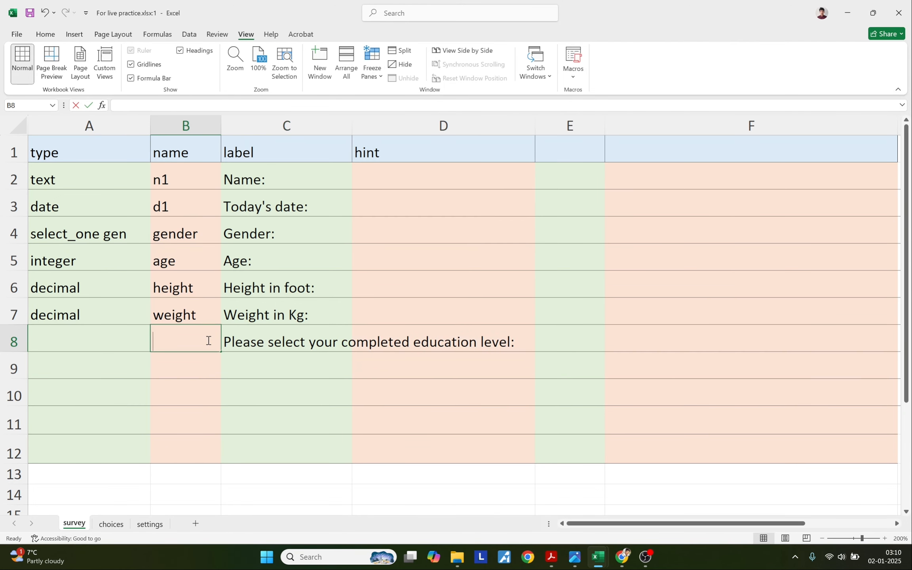
{"action": "type", "text": "education"}
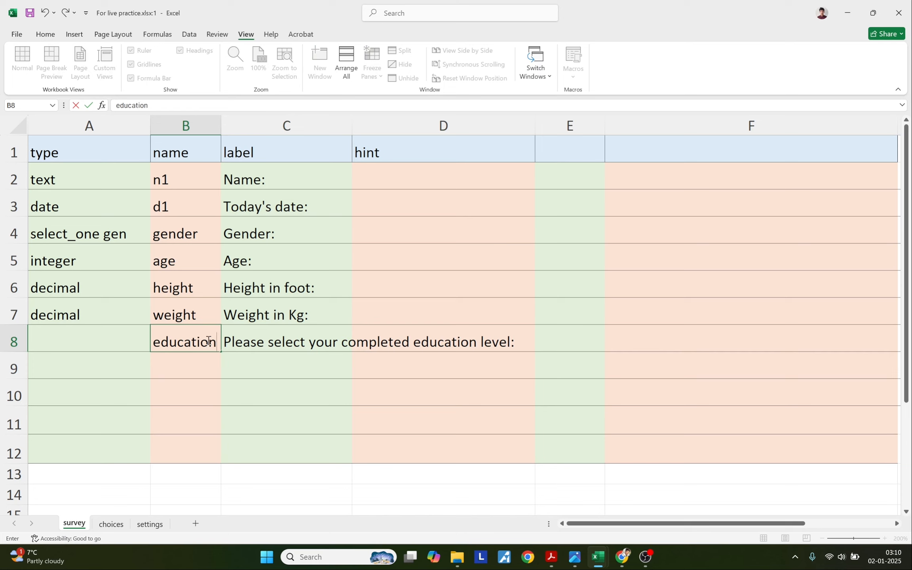
{"action": "left_click", "coordinate": [112, 345]}
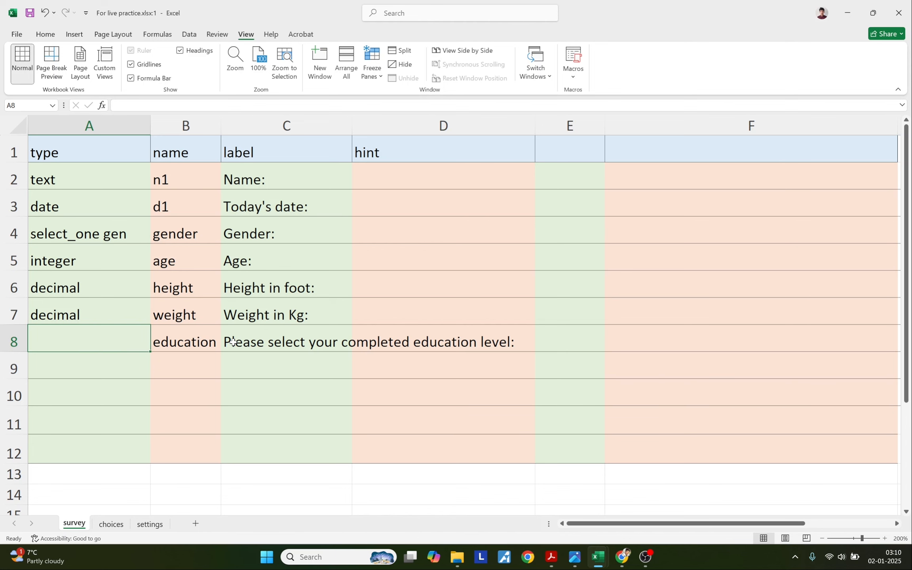
Copy the select_one type from the XLSForm docs into A8.
{"action": "key", "text": "alt+Tab"}
{"action": "left_click_drag", "start_coordinate": [310, 234], "coordinate": [369, 234]}
{"action": "key", "text": "ctrl+c"}
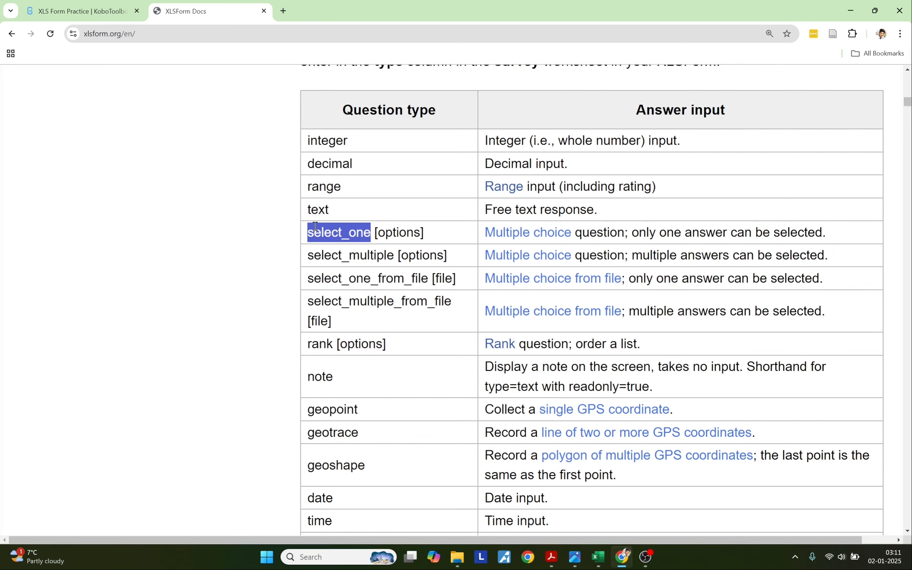
{"action": "key", "text": "alt+Tab"}
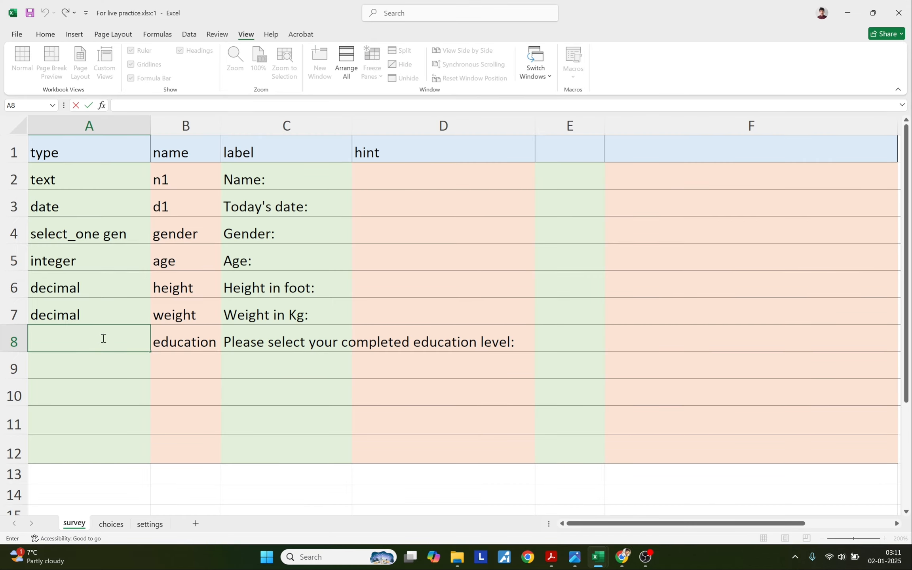
{"action": "key", "text": "ctrl+v"}
{"action": "key", "text": "ctrl+Return"}
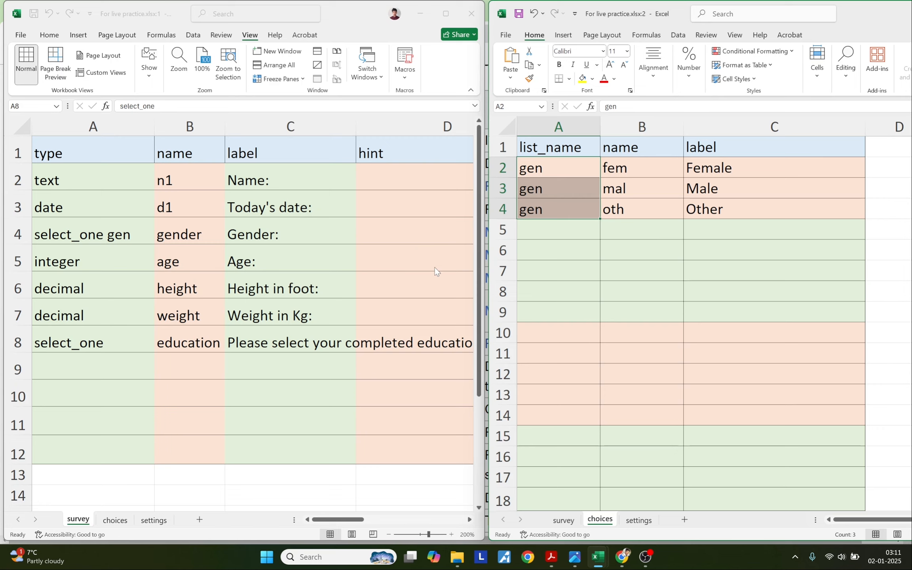
{"action": "left_click", "coordinate": [588, 265]}
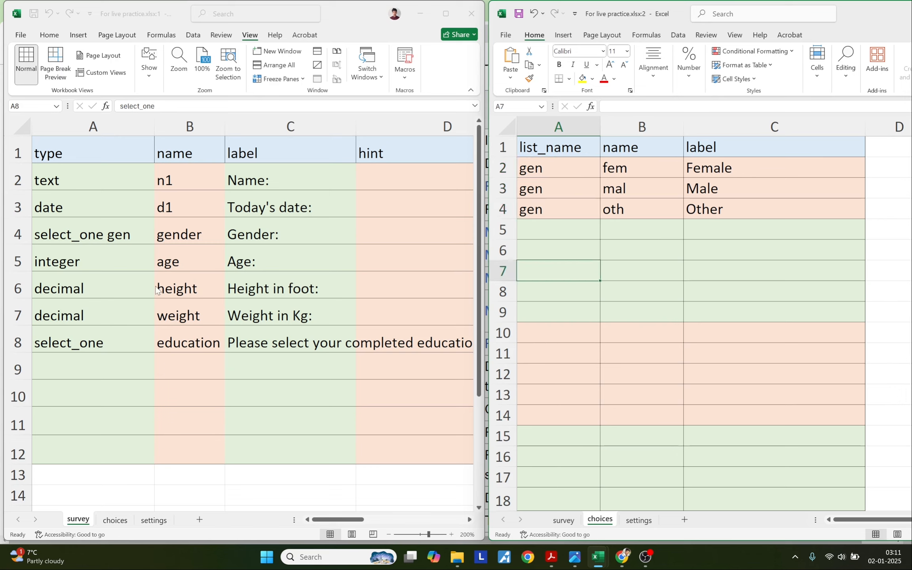
Paste the five education labels from the PDF into C5:C9, Less than grade 12 through PhD. or above completed.
{"action": "key", "text": "alt+Tab"}
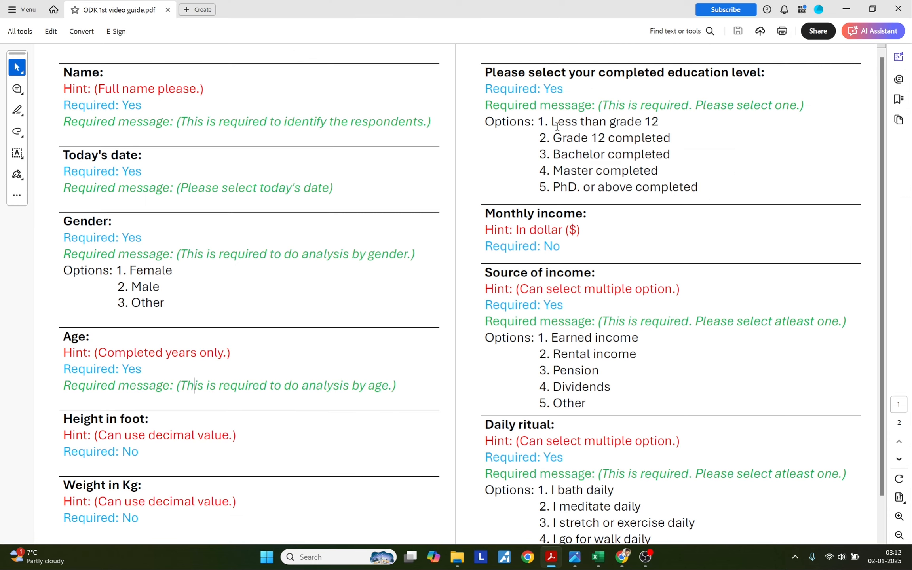
{"action": "left_click_drag", "start_coordinate": [551, 121], "coordinate": [656, 125]}
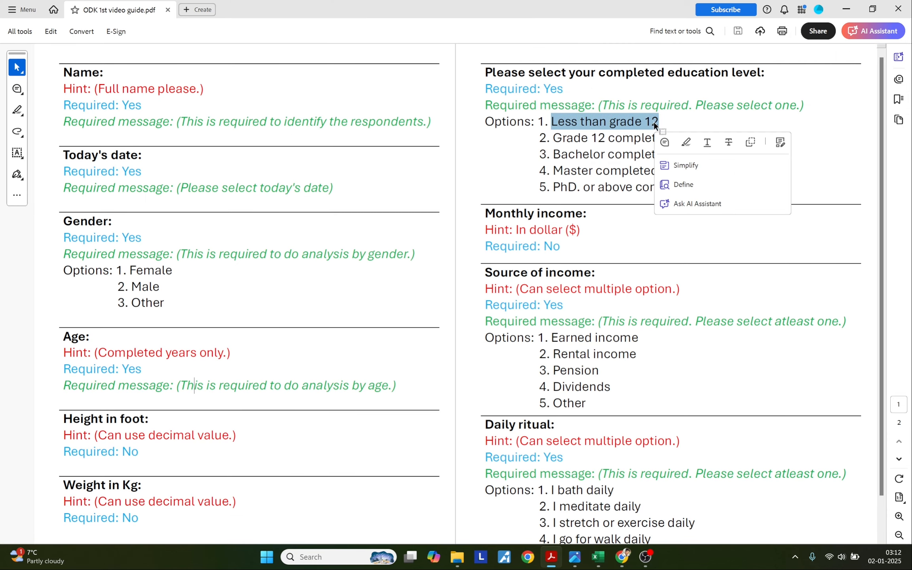
{"action": "key", "text": "alt+Tab"}
{"action": "left_click", "coordinate": [723, 230]}
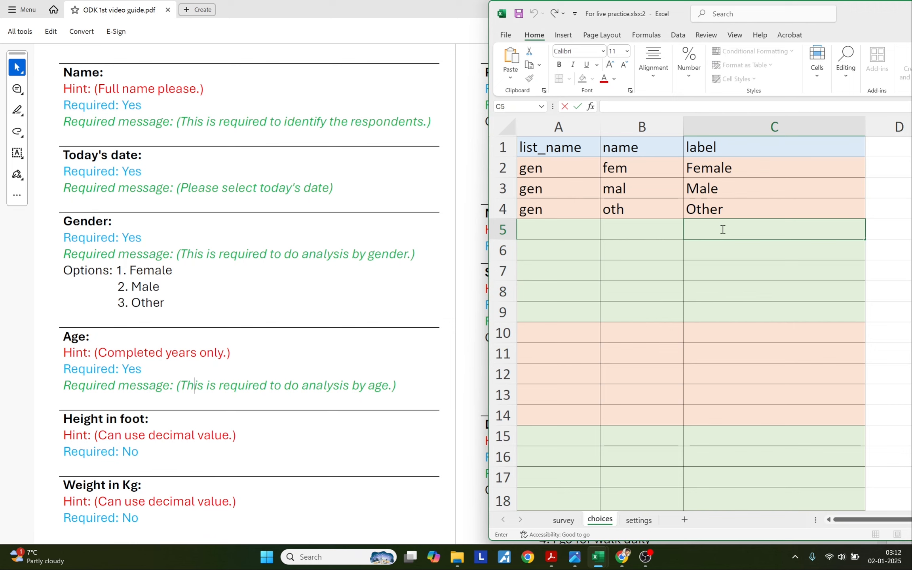
{"action": "key", "text": "alt+Tab"}
{"action": "left_click_drag", "start_coordinate": [554, 137], "coordinate": [670, 139]}
{"action": "key", "text": "ctrl+c"}
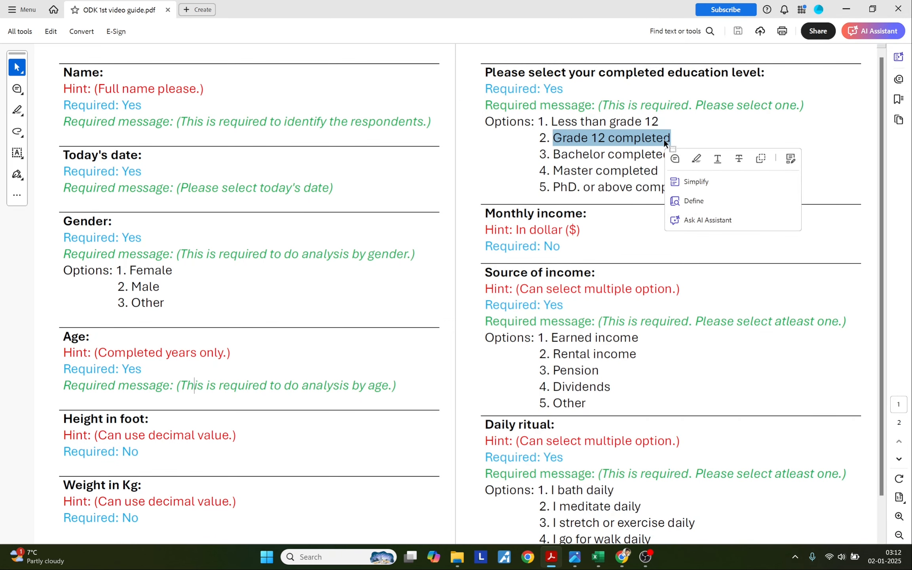
{"action": "key", "text": "alt+Tab"}
{"action": "double_click", "coordinate": [712, 250]}
{"action": "key", "text": "ctrl+v"}
{"action": "key", "text": "alt+Tab"}
{"action": "left_click_drag", "start_coordinate": [556, 155], "coordinate": [668, 155]}
{"action": "key", "text": "ctrl+c"}
{"action": "key", "text": "alt+Tab"}
{"action": "double_click", "coordinate": [714, 271]}
{"action": "key", "text": "ctrl+v"}
{"action": "key", "text": "alt+Tab"}
{"action": "left_click_drag", "start_coordinate": [554, 170], "coordinate": [657, 171]}
{"action": "key", "text": "ctrl+c"}
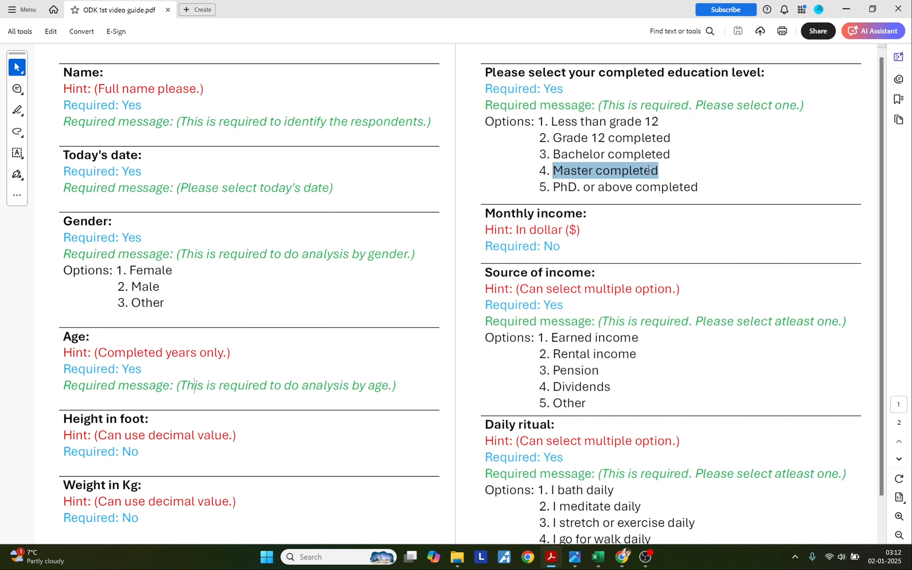
{"action": "key", "text": "alt+Tab"}
{"action": "double_click", "coordinate": [727, 300]}
{"action": "key", "text": "ctrl+v"}
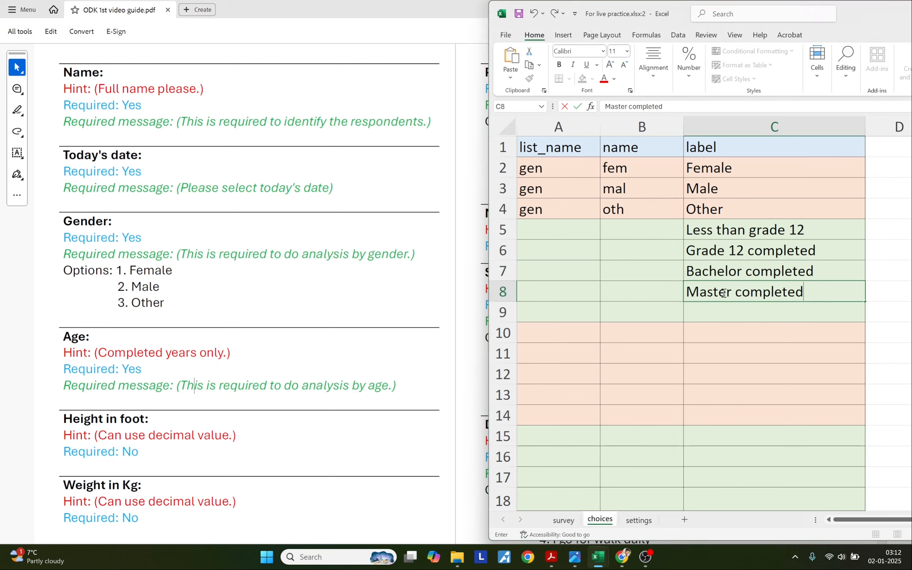
{"action": "key", "text": "alt+Tab"}
{"action": "left_click_drag", "start_coordinate": [554, 187], "coordinate": [675, 186]}
{"action": "key", "text": "ctrl+c"}
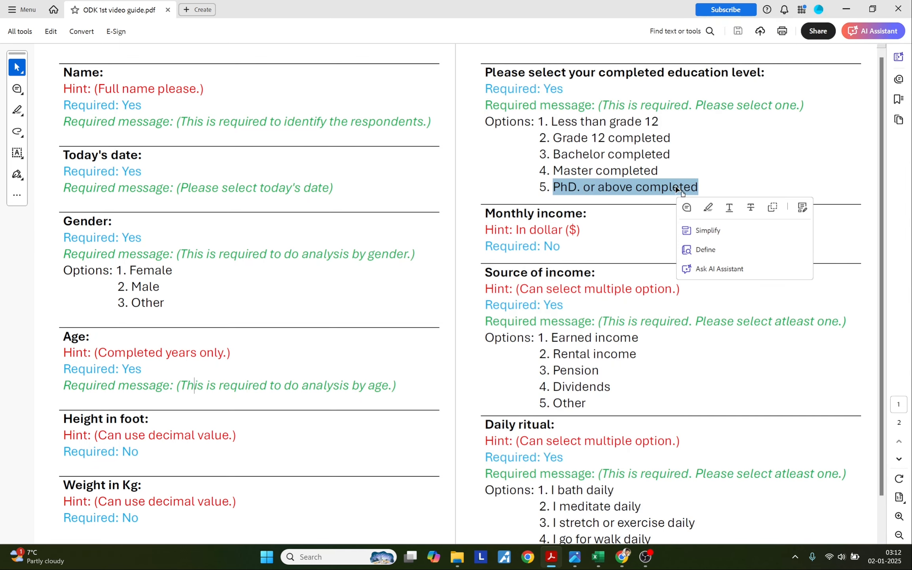
{"action": "key", "text": "alt+Tab"}
{"action": "double_click", "coordinate": [704, 313]}
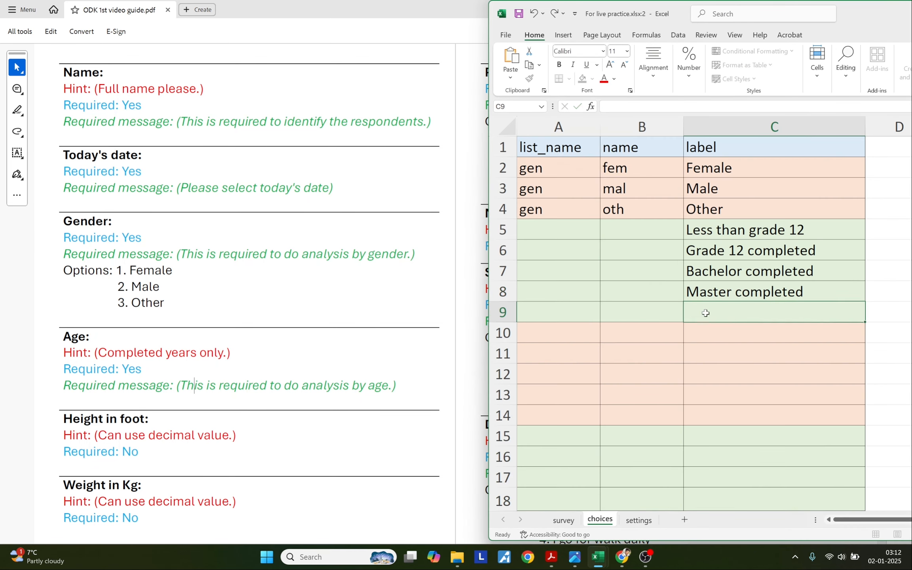
{"action": "key", "text": "ctrl+v"}
{"action": "left_click", "coordinate": [627, 234]}
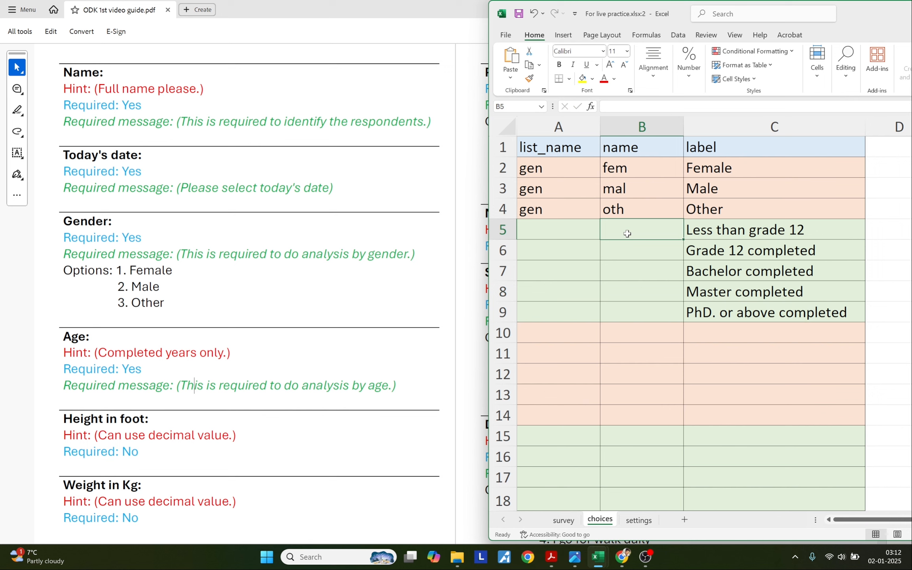
Enter choice names less_12, grade_12, bchlr, master and phd in B5:B9.
{"action": "type", "text": "less_12"}
{"action": "key", "text": "Return"}
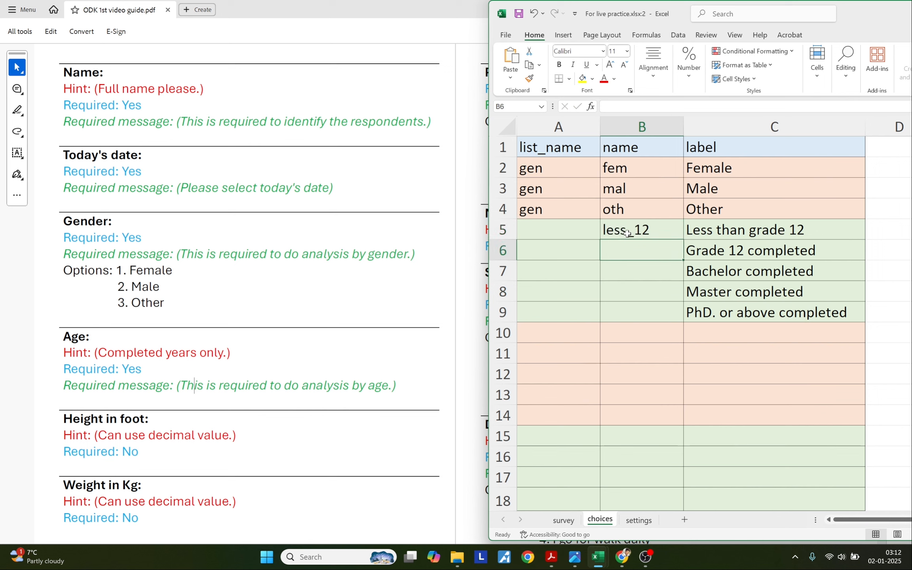
{"action": "type", "text": "grade_12"}
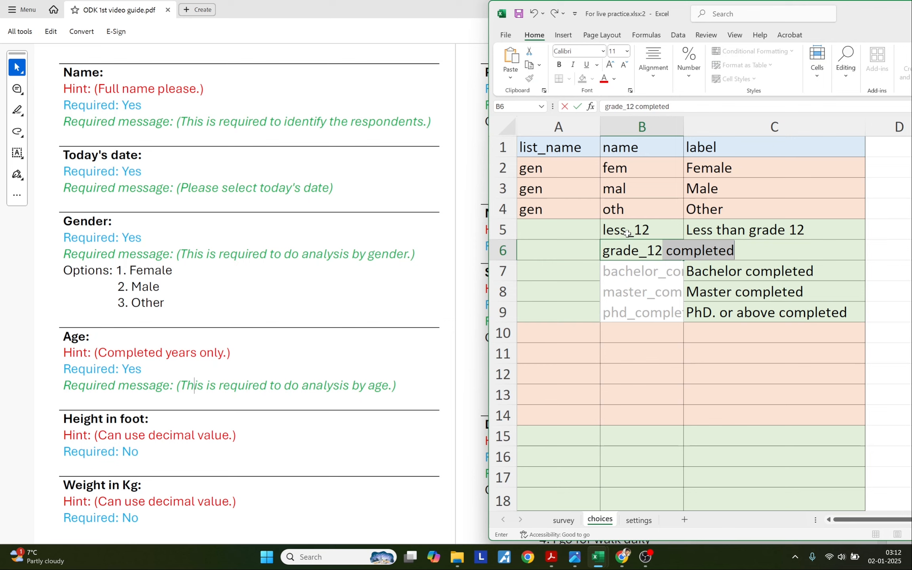
{"action": "key", "text": "Delete"}
{"action": "key", "text": "Return"}
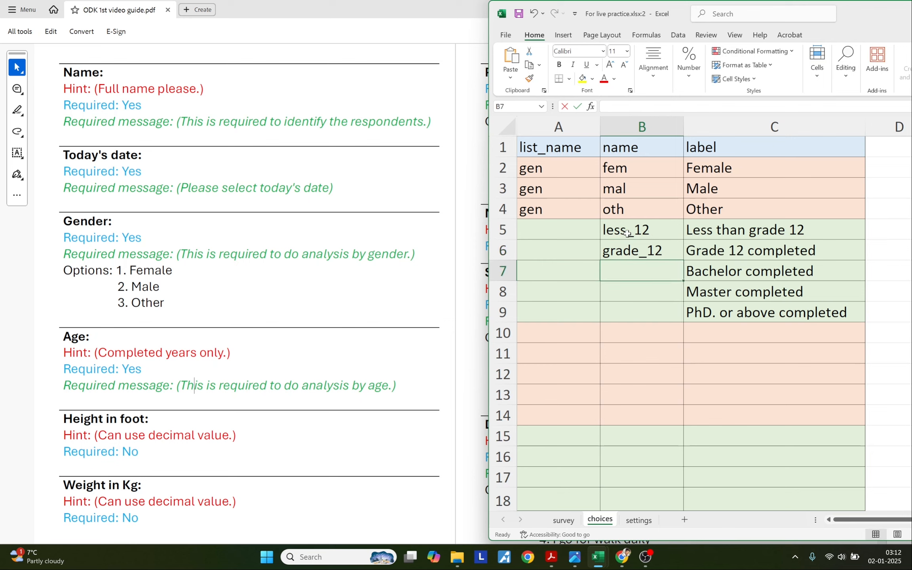
{"action": "type", "text": "bchlr"}
{"action": "key", "text": "Return"}
{"action": "type", "text": "\\"}
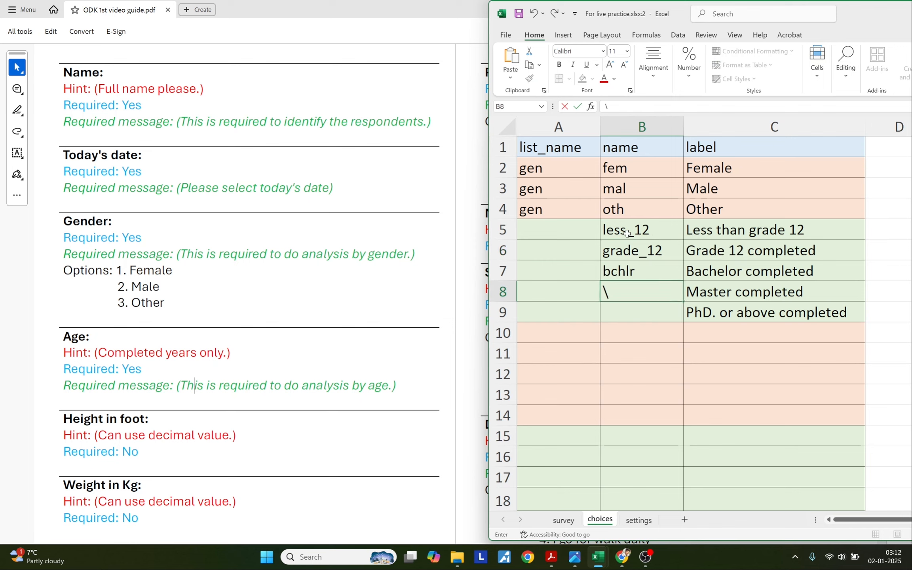
{"action": "type", "text": "master"}
{"action": "key", "text": "Return"}
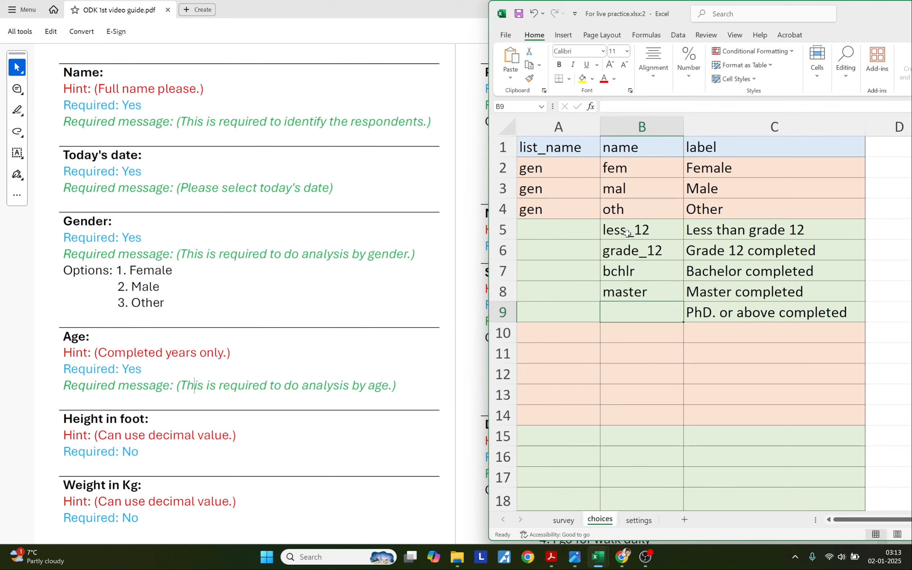
{"action": "type", "text": "phd"}
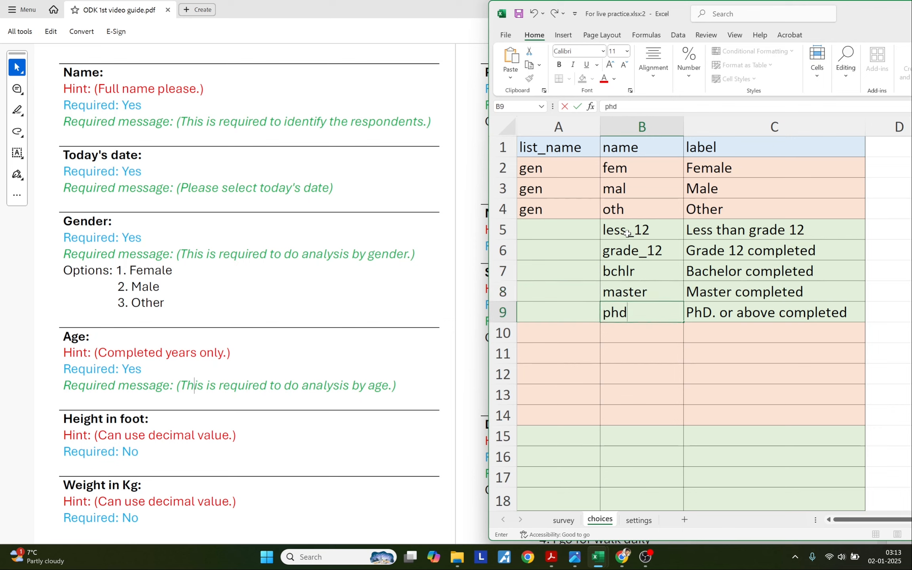
{"action": "key", "text": "Return"}
Type list name edu in A5, fill it down to A9, and select A5:B9 to check.
{"action": "left_click", "coordinate": [560, 228]}
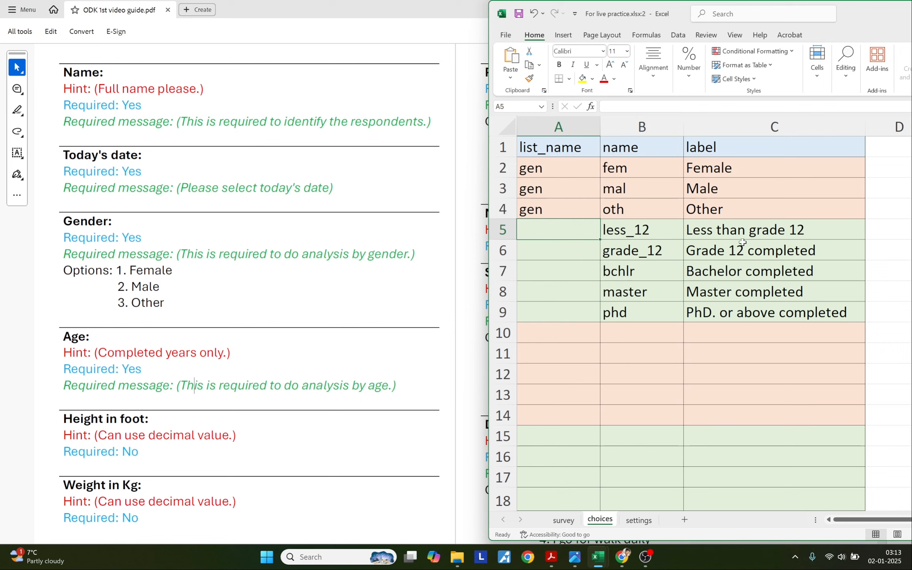
{"action": "left_click_drag", "start_coordinate": [737, 228], "coordinate": [736, 309]}
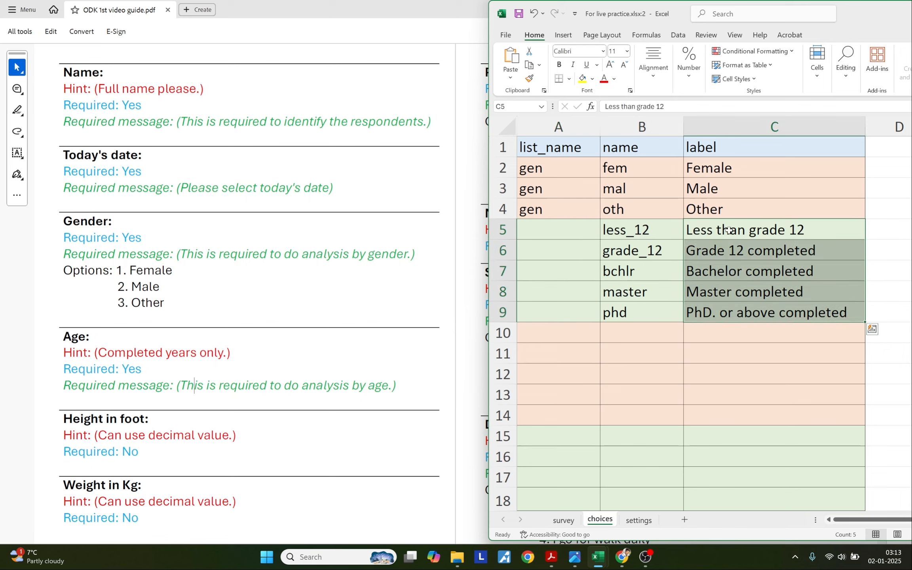
{"action": "left_click", "coordinate": [572, 225]}
{"action": "type", "text": "edu"}
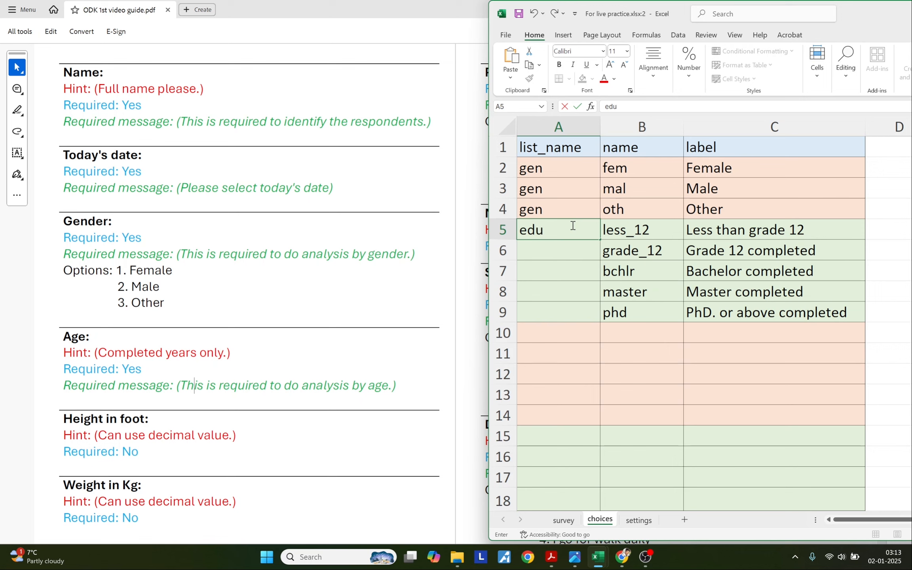
{"action": "key", "text": "Return"}
{"action": "left_click", "coordinate": [572, 225]}
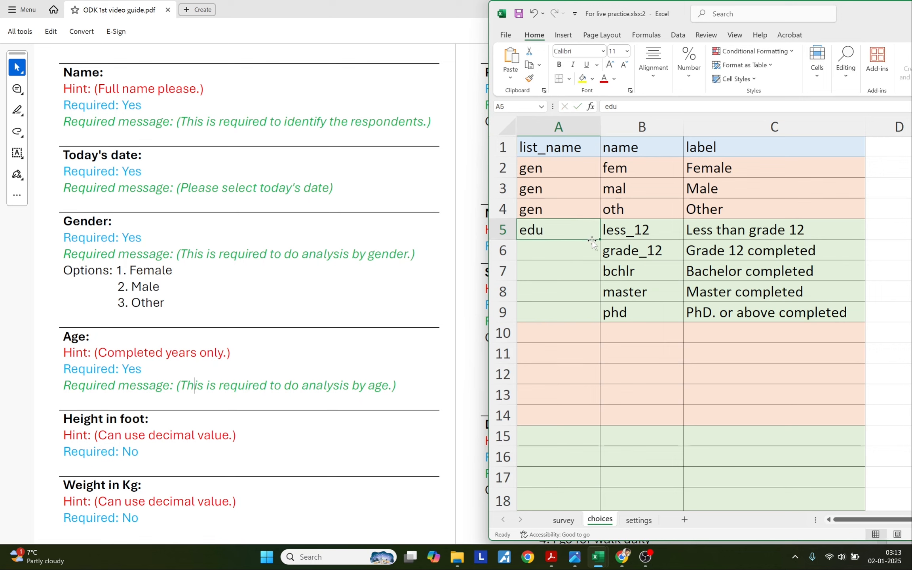
{"action": "left_click_drag", "start_coordinate": [599, 240], "coordinate": [600, 319]}
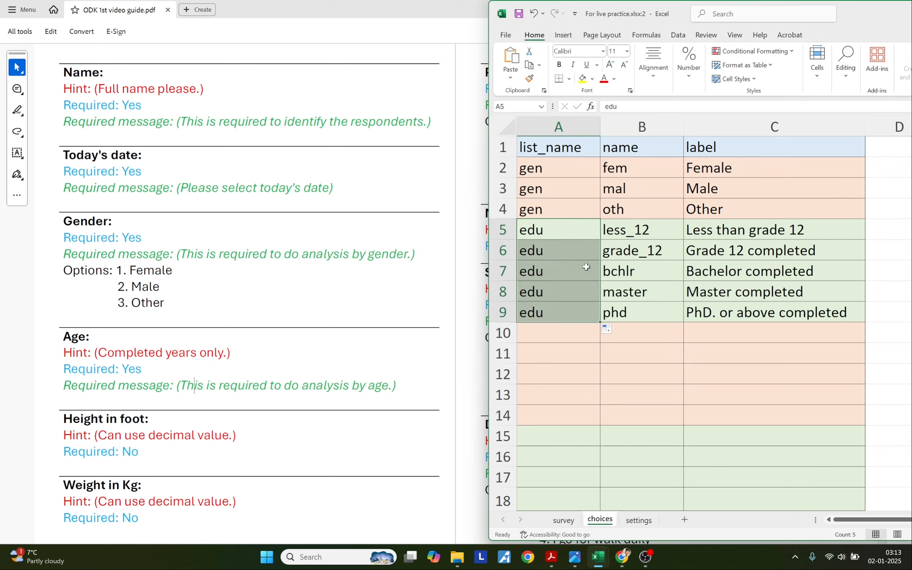
{"action": "left_click", "coordinate": [632, 232]}
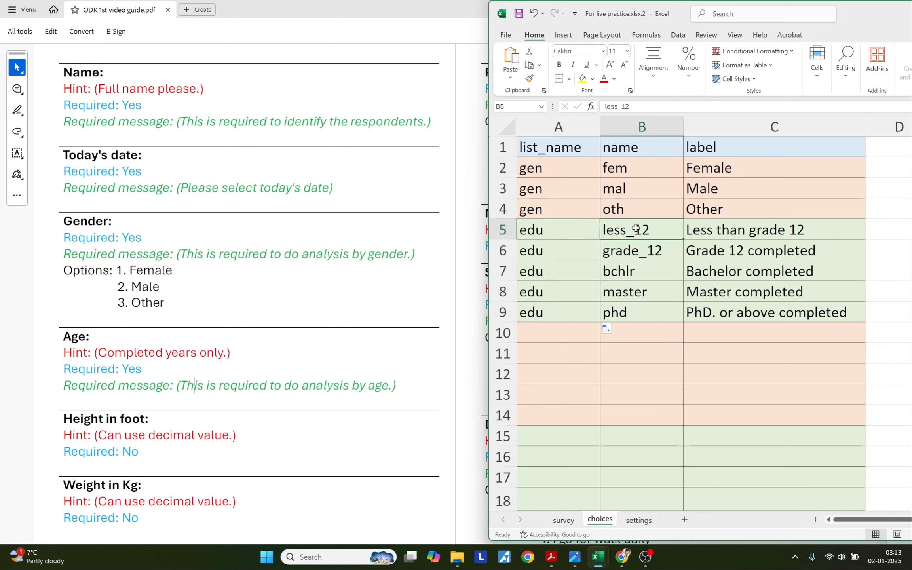
{"action": "left_click_drag", "start_coordinate": [631, 232], "coordinate": [555, 313]}
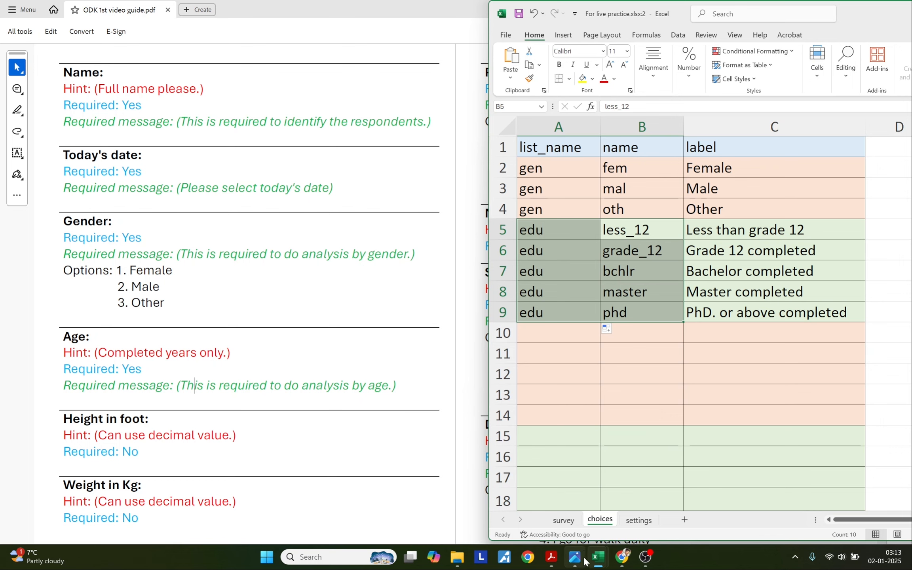
Append edu to A8 so the education question's type reads select_one edu.
{"action": "mouse_move", "coordinate": [598, 564]}
{"action": "left_click", "coordinate": [569, 493]}
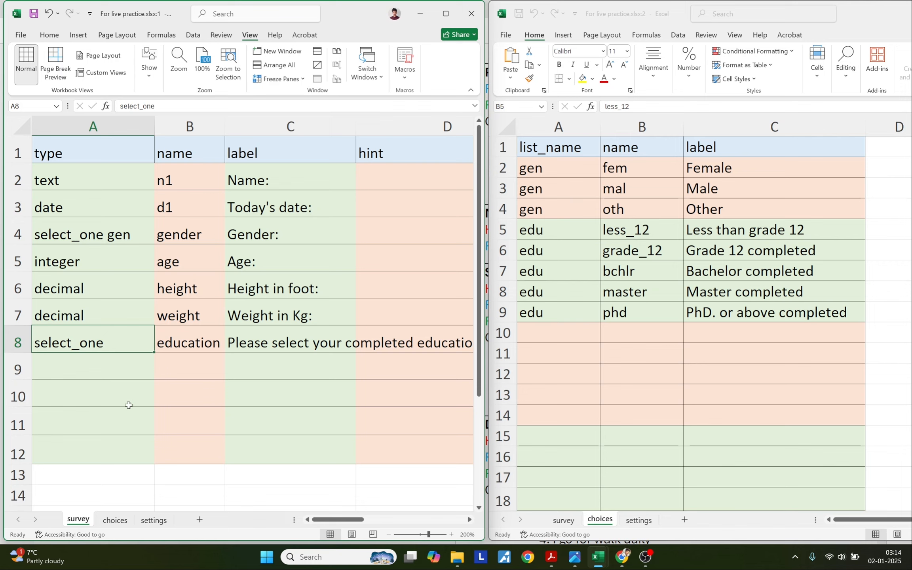
{"action": "double_click", "coordinate": [84, 348]}
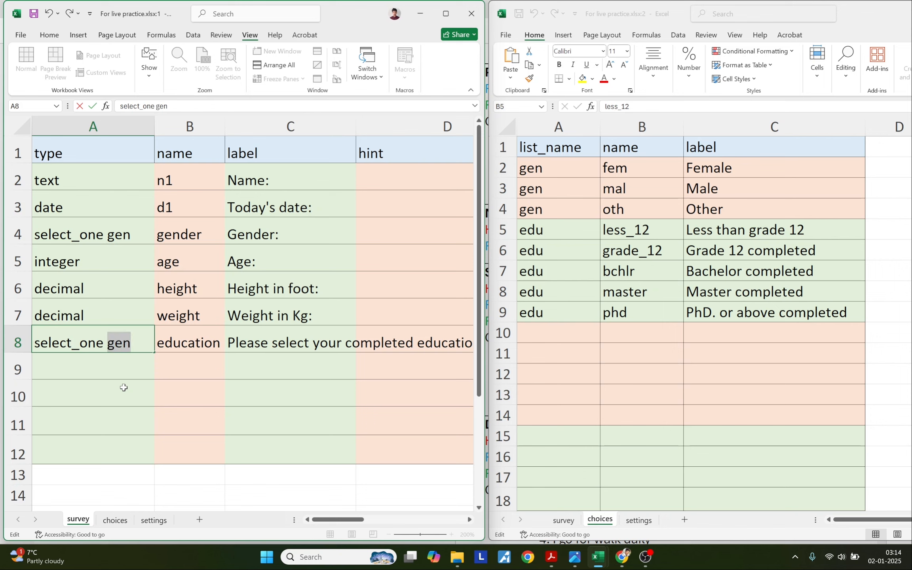
{"action": "type", "text": "edu"}
{"action": "key", "text": "Return"}
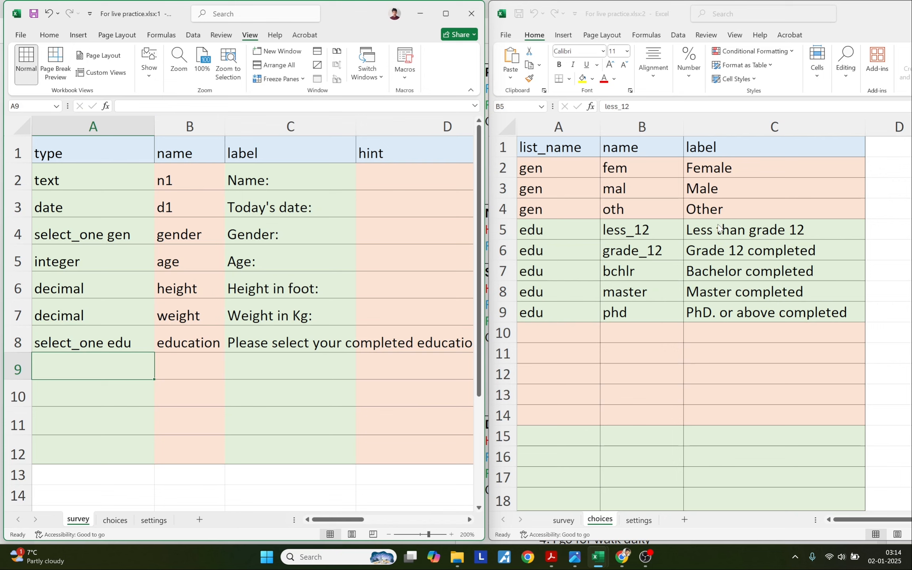
Copy the 'Monthly income:' heading from the PDF guide.
{"action": "left_click", "coordinate": [558, 352]}
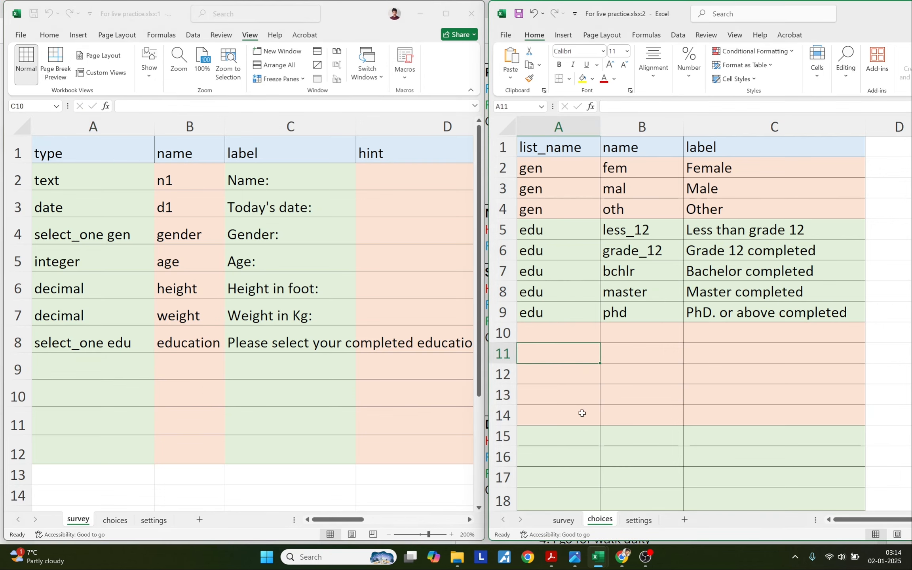
{"action": "left_click", "coordinate": [553, 564]}
{"action": "left_click_drag", "start_coordinate": [485, 215], "coordinate": [585, 215]}
{"action": "key", "text": "ctrl+c"}
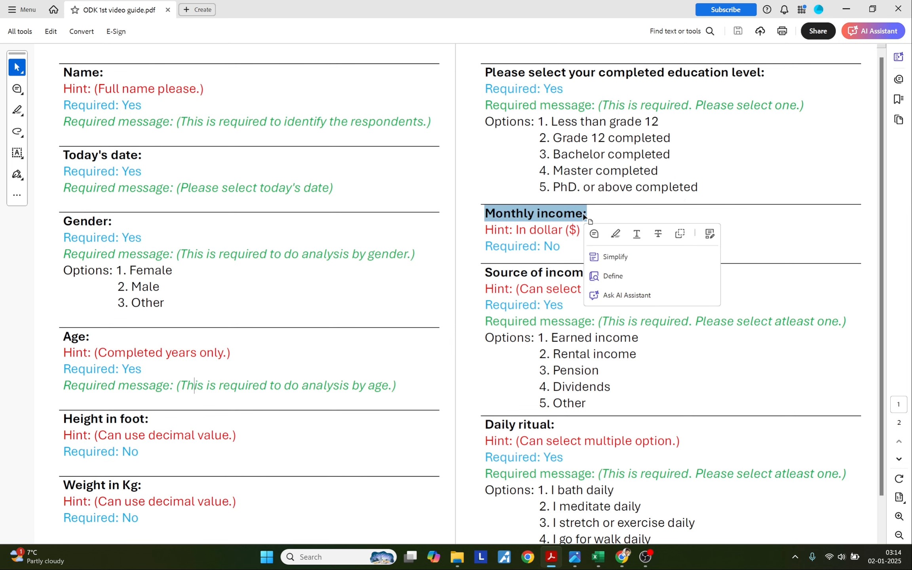
Paste 'Monthly income:' into C9 and name the question income in B9.
{"action": "key", "text": "alt+Tab"}
{"action": "double_click", "coordinate": [246, 370]}
{"action": "key", "text": "ctrl+v"}
{"action": "key", "text": "Return"}
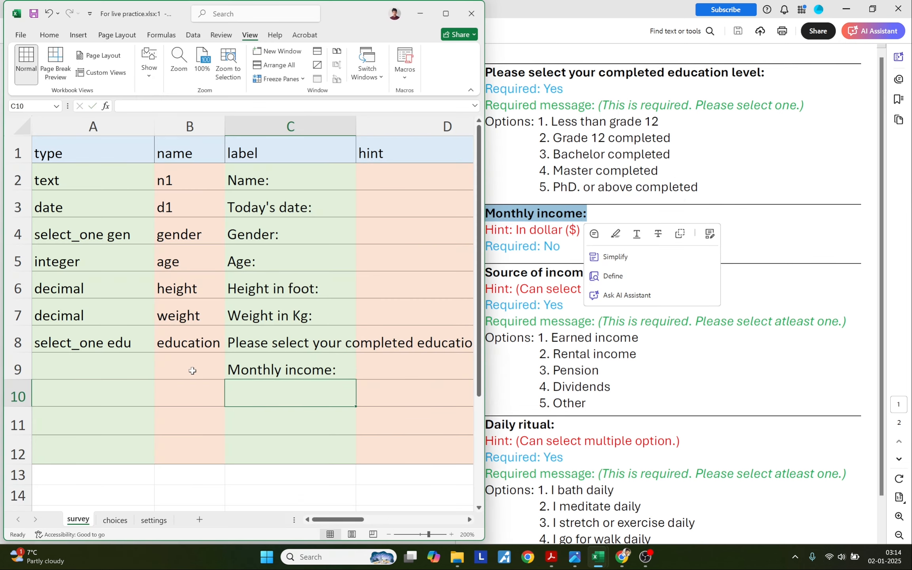
{"action": "left_click", "coordinate": [192, 370]}
{"action": "type", "text": "income"}
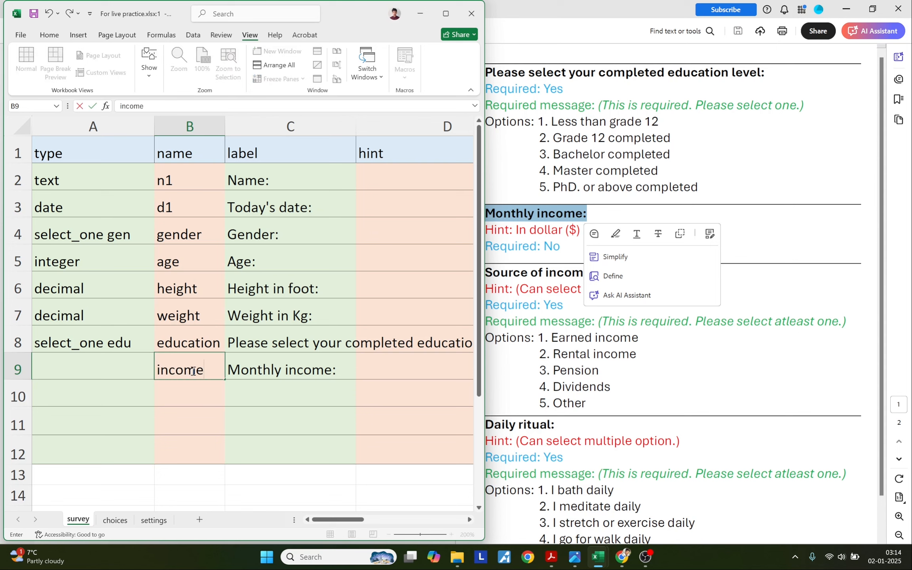
{"action": "key", "text": "Left"}
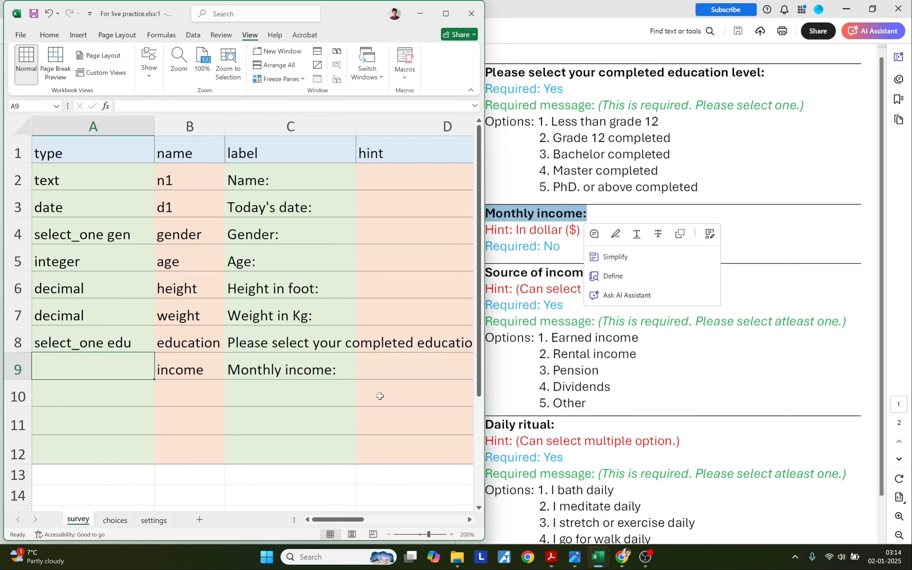
Copy the integer type from the XLSForm docs into A9 and review the filled survey rows.
{"action": "left_click", "coordinate": [622, 556]}
{"action": "left_click_drag", "start_coordinate": [310, 141], "coordinate": [346, 143]}
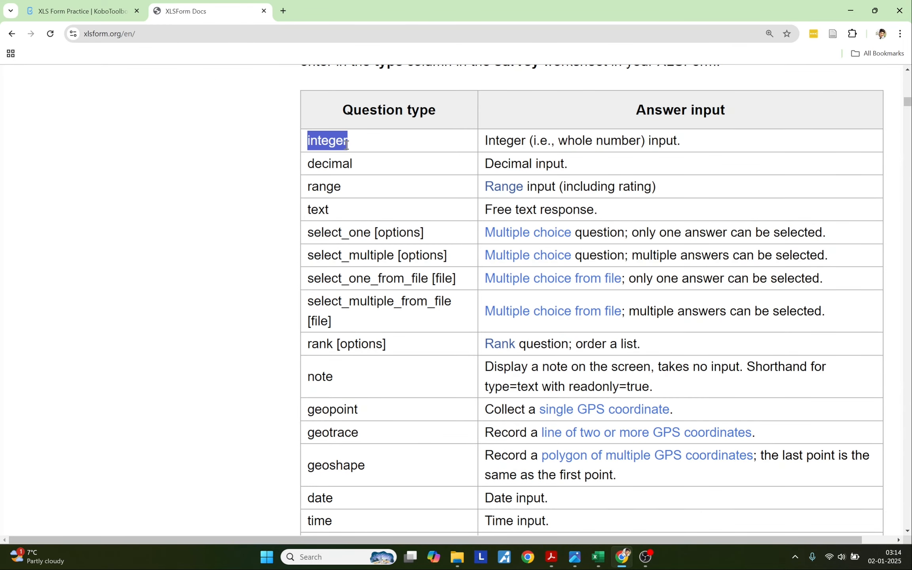
{"action": "key", "text": "alt+Tab"}
{"action": "double_click", "coordinate": [90, 368]}
{"action": "key", "text": "ctrl+v"}
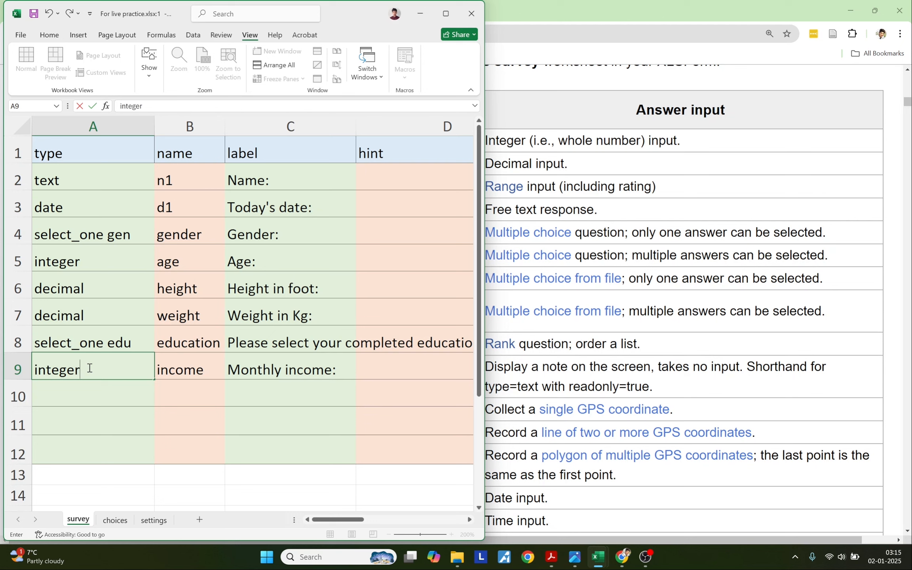
{"action": "key", "text": "Return"}
{"action": "left_click_drag", "start_coordinate": [93, 178], "coordinate": [73, 359]}
{"action": "left_click_drag", "start_coordinate": [127, 174], "coordinate": [256, 372]}
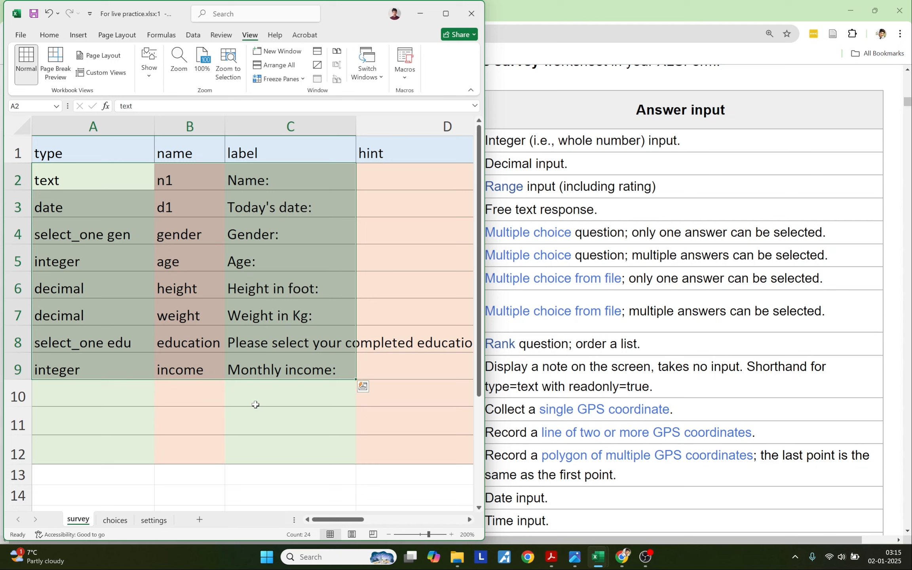
{"action": "left_click", "coordinate": [255, 404]}
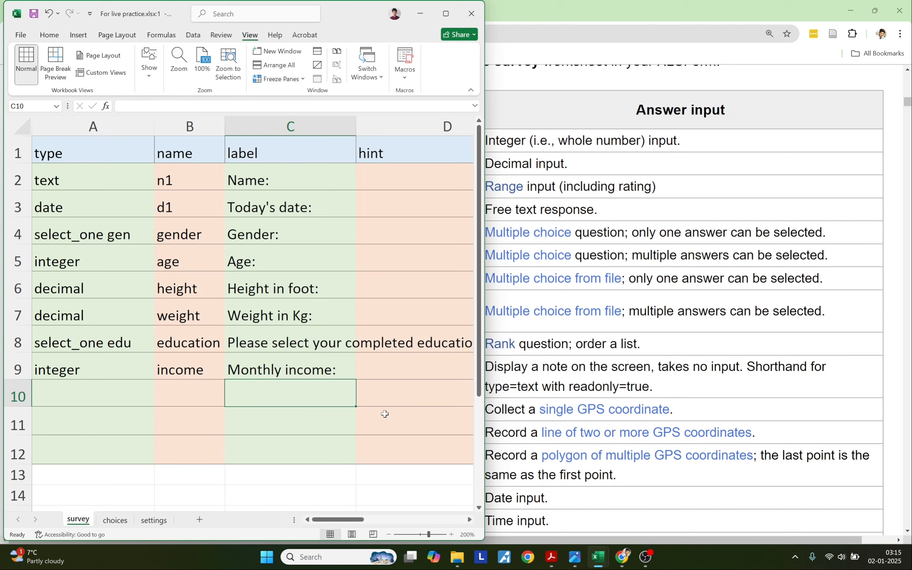
{"action": "left_click", "coordinate": [623, 551]}
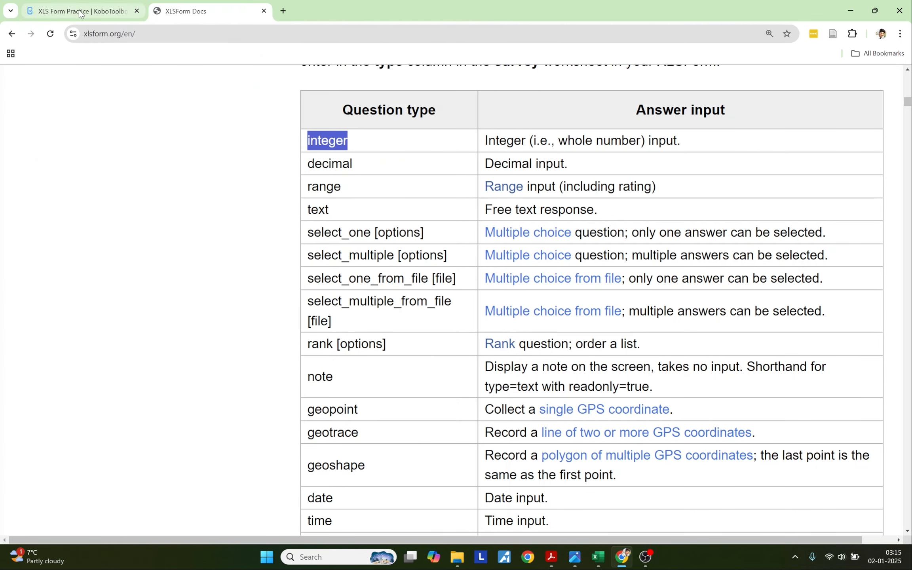
Replace the KoboToolbox draft form by uploading the For live practice.xlsx workbook.
{"action": "left_click", "coordinate": [81, 14]}
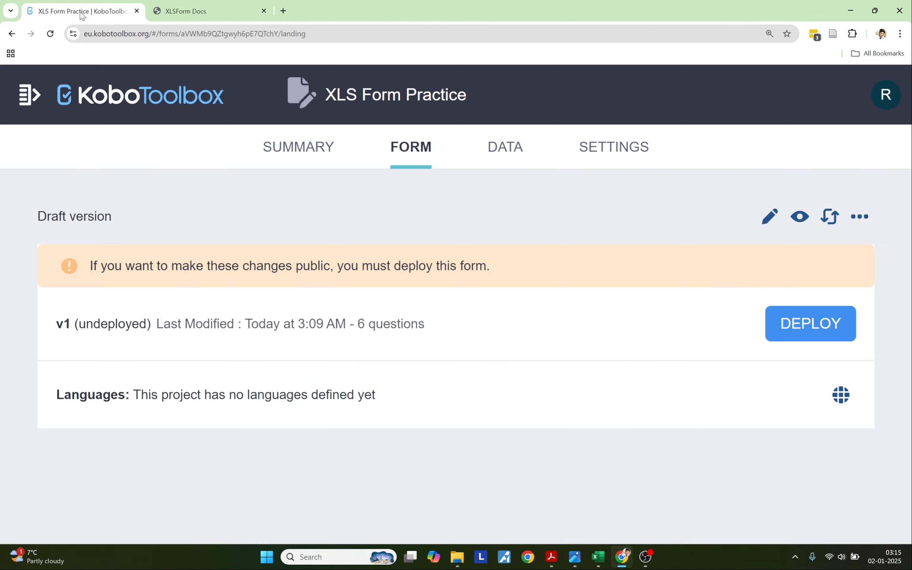
{"action": "left_click", "coordinate": [830, 217]}
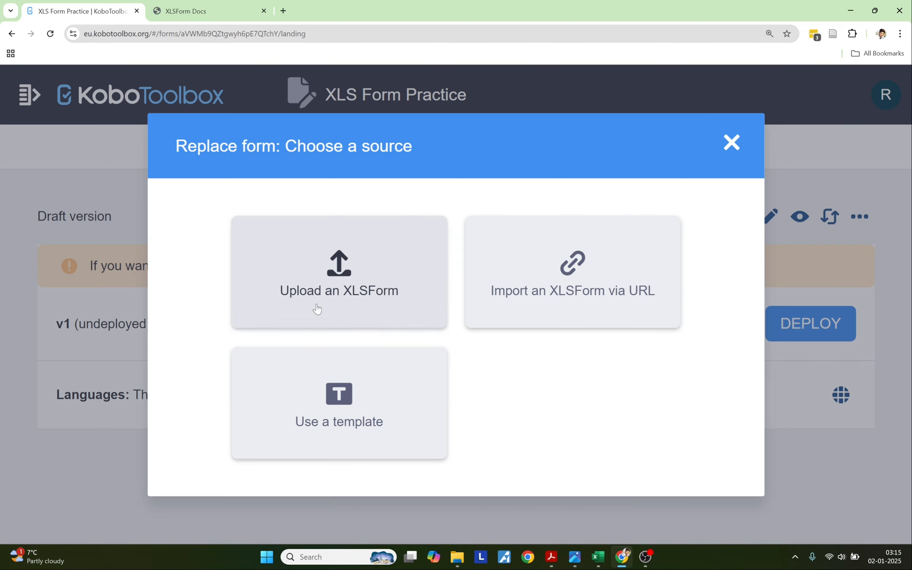
{"action": "left_click", "coordinate": [315, 309]}
{"action": "left_click", "coordinate": [412, 305]}
{"action": "left_click", "coordinate": [744, 505]}
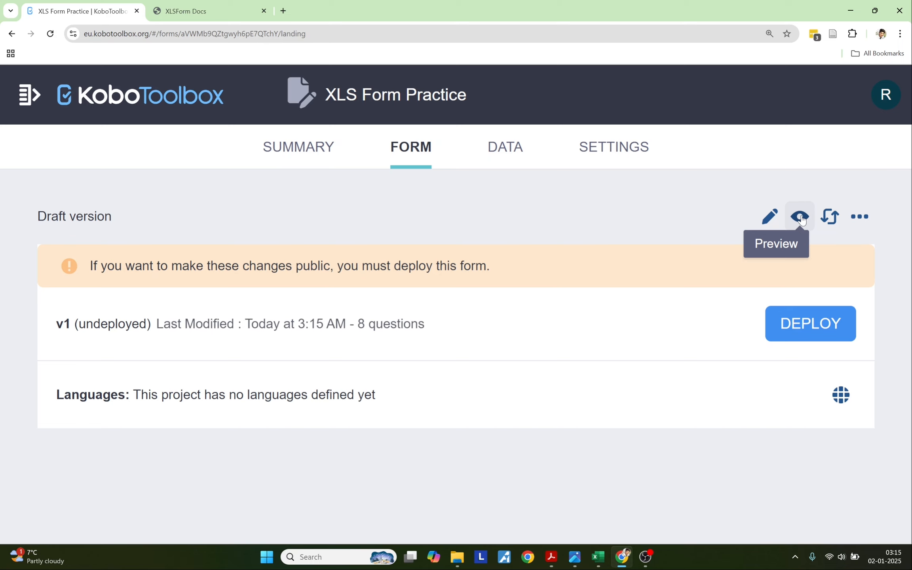
Preview the updated form and try several education answers, ending on Master completed.
{"action": "left_click", "coordinate": [800, 217]}
{"action": "scroll", "coordinate": [468, 358], "scroll_direction": "down", "scroll_amount": 10}
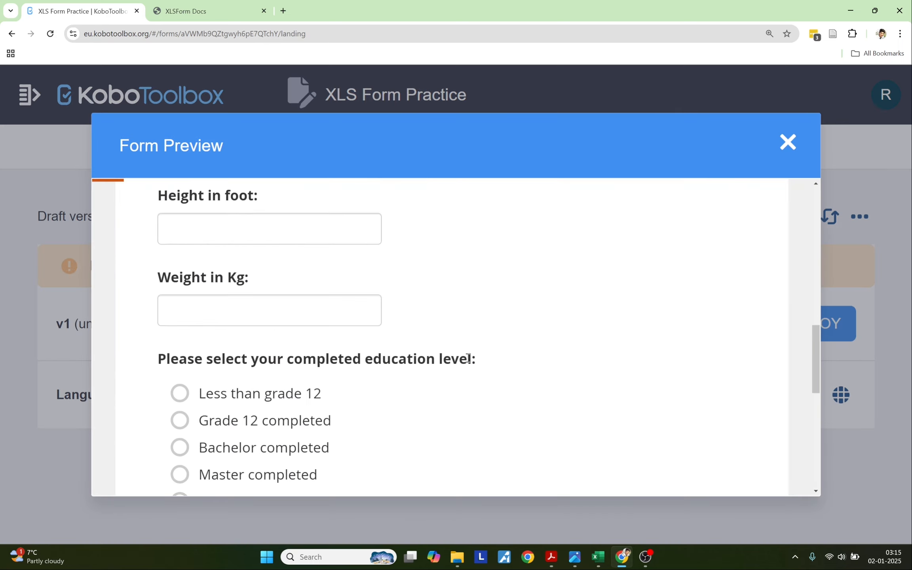
{"action": "scroll", "coordinate": [468, 357], "scroll_direction": "up", "scroll_amount": 5}
{"action": "scroll", "coordinate": [468, 358], "scroll_direction": "down", "scroll_amount": 3}
{"action": "left_click", "coordinate": [277, 314]}
{"action": "left_click", "coordinate": [277, 287]}
{"action": "left_click", "coordinate": [277, 260]}
{"action": "left_click", "coordinate": [272, 293]}
{"action": "left_click", "coordinate": [265, 314]}
Enter a long test number in the Monthly income field and select it.
{"action": "scroll", "coordinate": [283, 353], "scroll_direction": "down", "scroll_amount": 2}
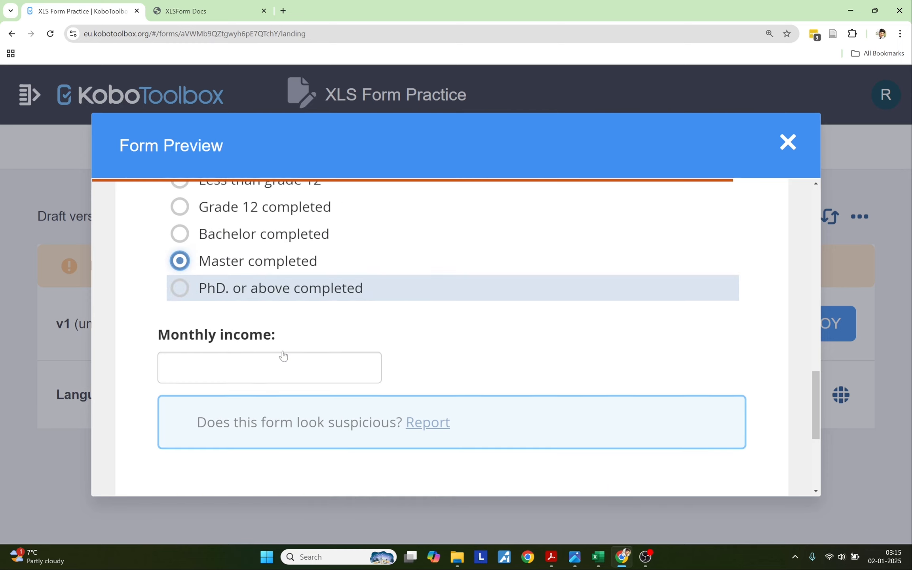
{"action": "left_click", "coordinate": [248, 316]}
{"action": "type", "text": "4343124334513214"}
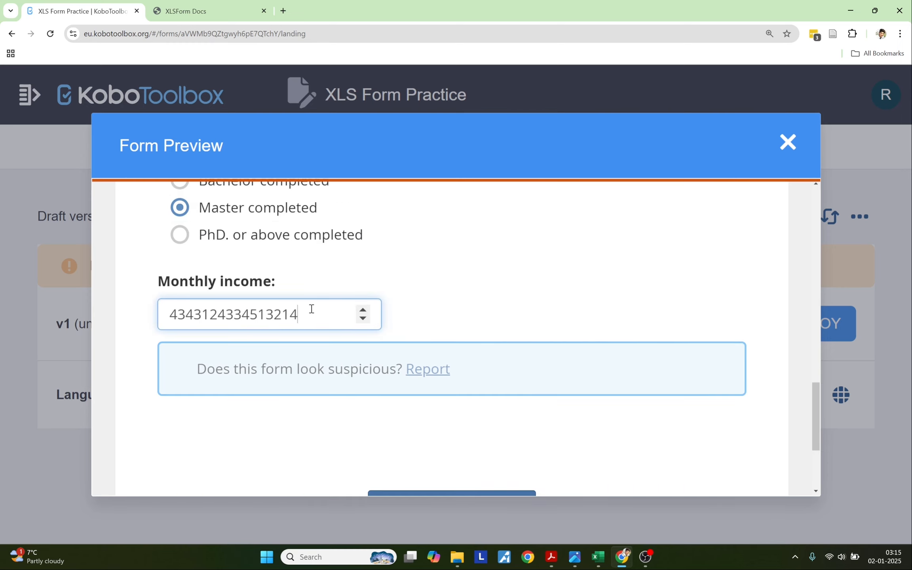
{"action": "left_click_drag", "start_coordinate": [311, 313], "coordinate": [172, 317]}
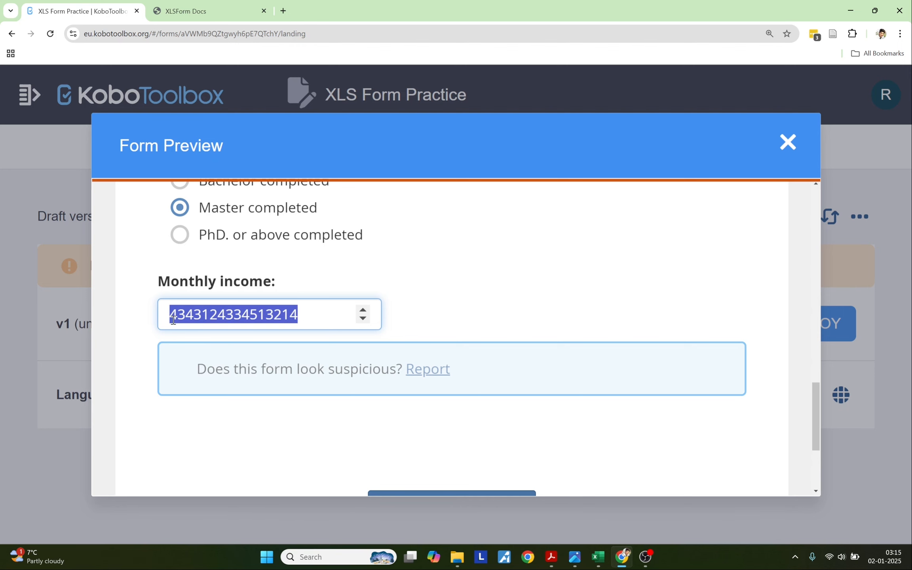
{"action": "key", "text": "Escape"}
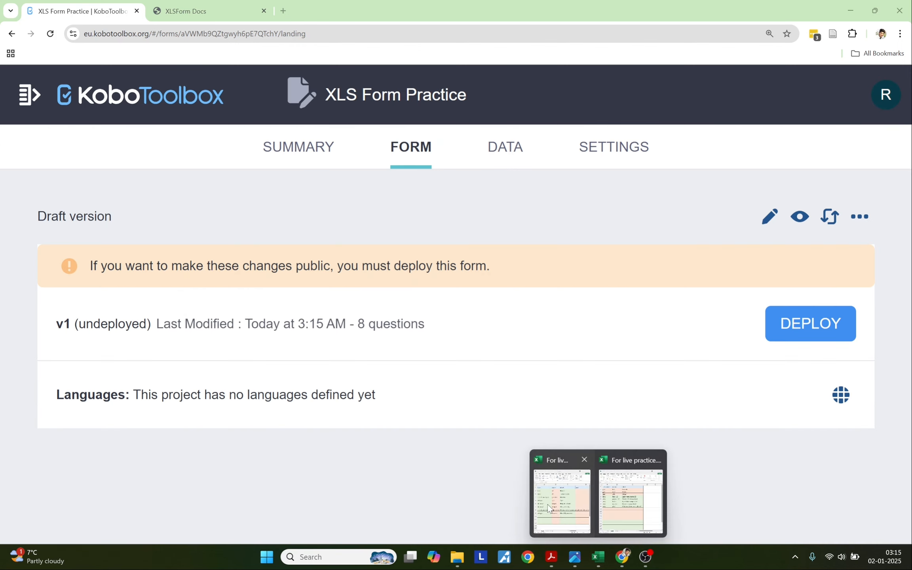
Paste 'Source of income:' from the PDF into C10 and name the question source in B10.
{"action": "left_click", "coordinate": [550, 503]}
{"action": "left_click", "coordinate": [551, 557]}
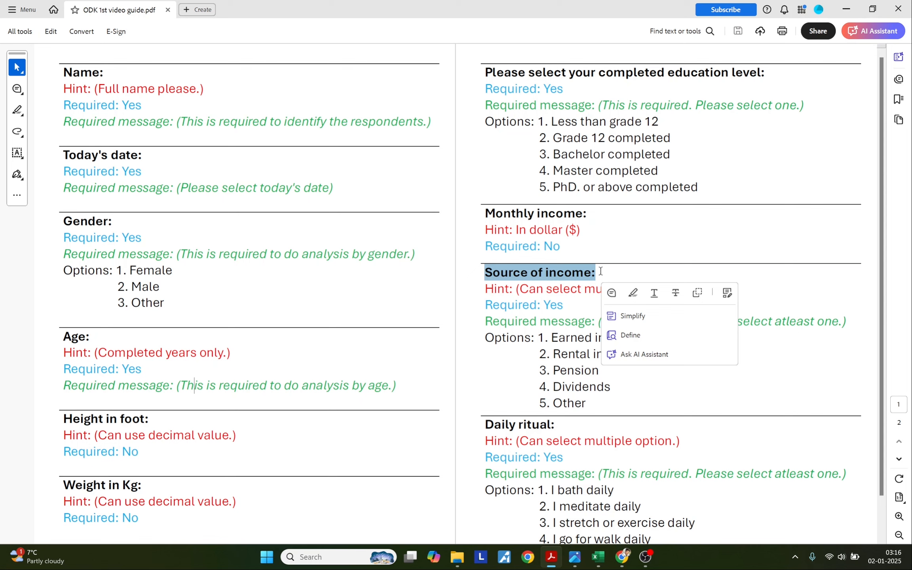
{"action": "key", "text": "ctrl+c"}
{"action": "key", "text": "alt+Tab"}
{"action": "double_click", "coordinate": [265, 395]}
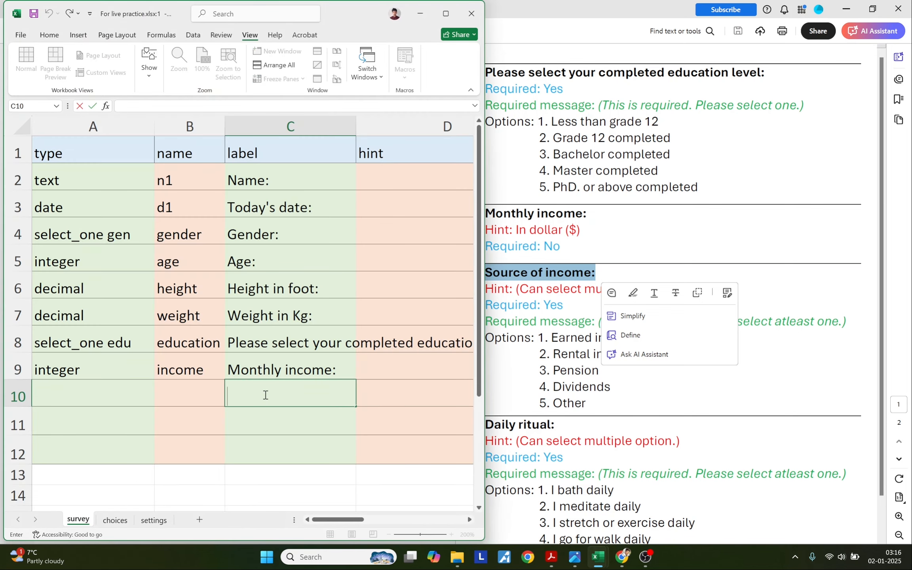
{"action": "key", "text": "ctrl+v"}
{"action": "left_click", "coordinate": [213, 397]}
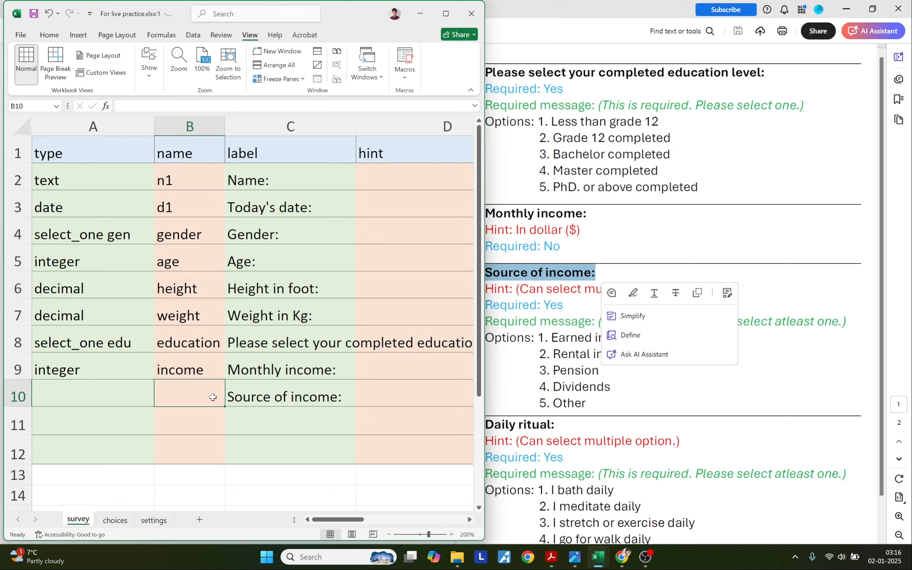
{"action": "type", "text": "source"}
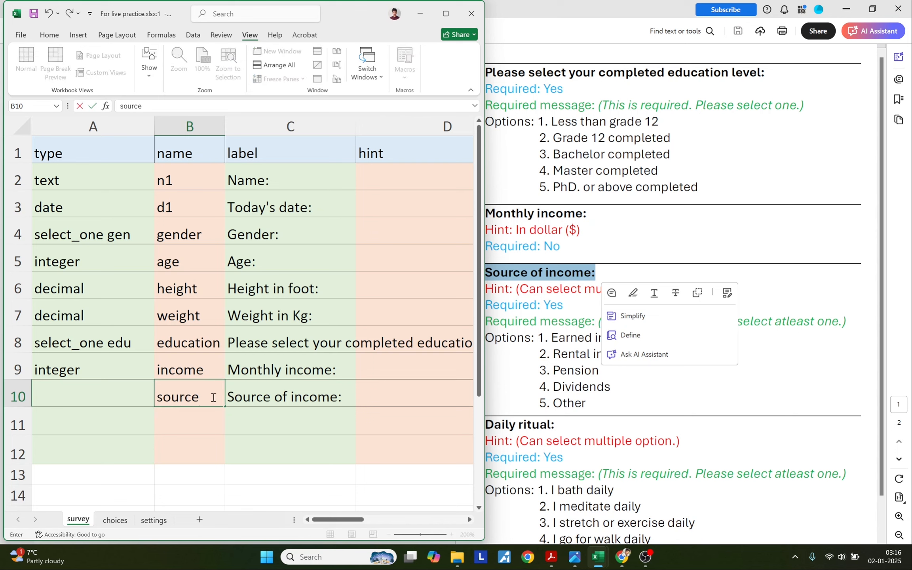
{"action": "left_click", "coordinate": [190, 424]}
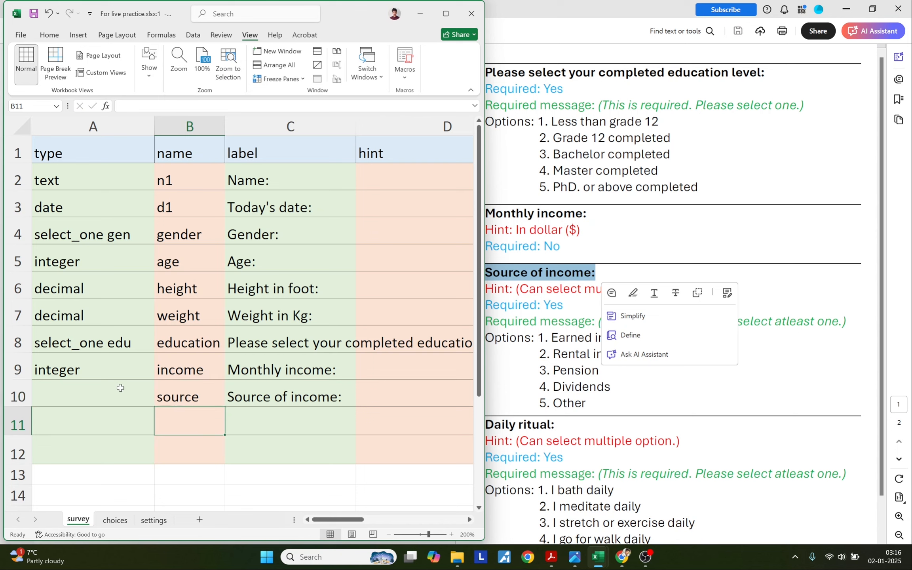
Select survey row 10, then find select_multiple in the XLSForm Docs question types.
{"action": "left_click", "coordinate": [119, 388]}
{"action": "left_click_drag", "start_coordinate": [282, 400], "coordinate": [188, 398]}
{"action": "left_click", "coordinate": [147, 393]}
{"action": "left_click_drag", "start_coordinate": [122, 392], "coordinate": [248, 392]}
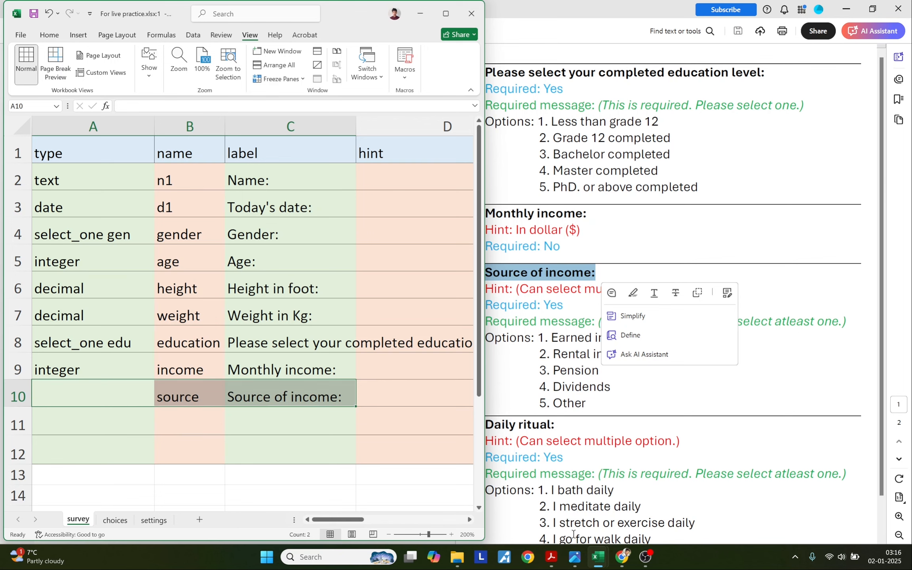
{"action": "left_click", "coordinate": [618, 561]}
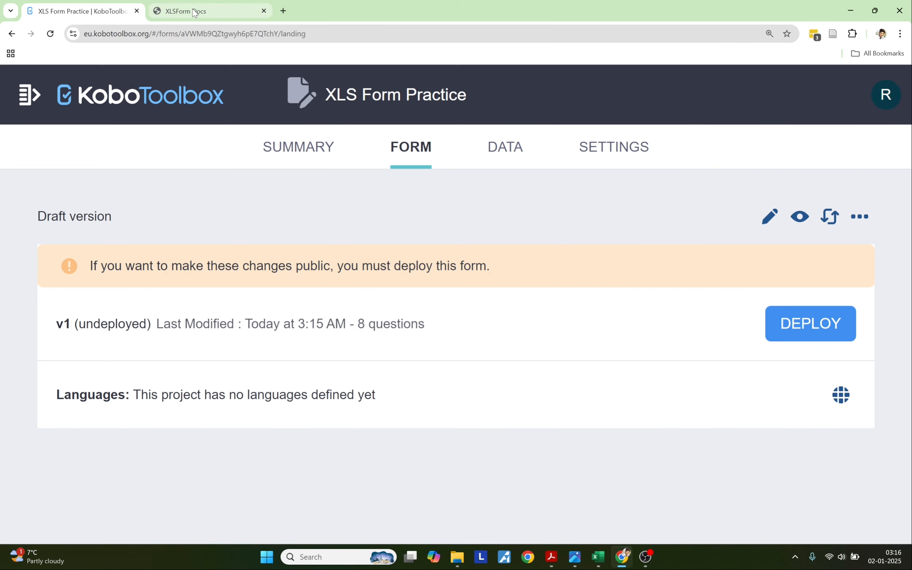
{"action": "left_click", "coordinate": [173, 9]}
{"action": "left_click_drag", "start_coordinate": [310, 255], "coordinate": [392, 258]}
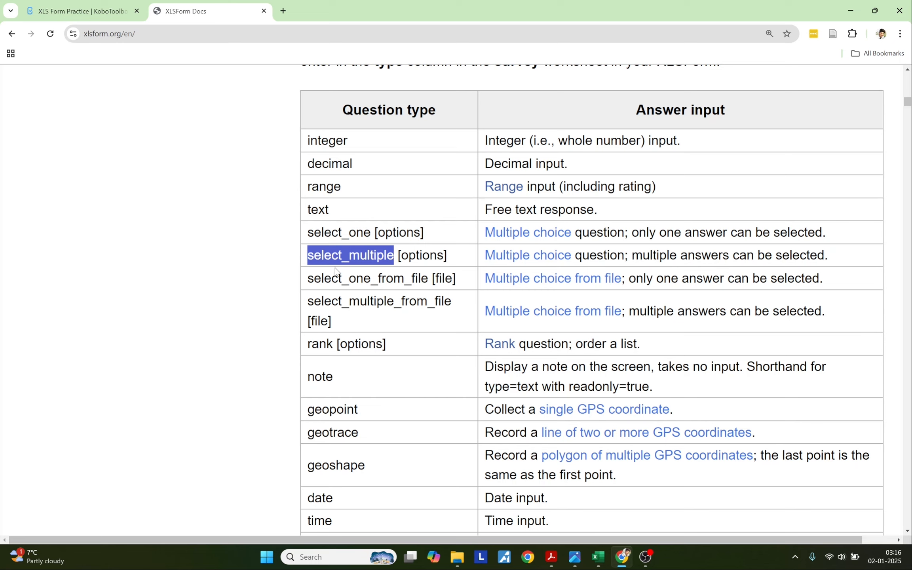
Set the Source of income question type in A10 to select_multiple.
{"action": "key", "text": "alt+Tab"}
{"action": "double_click", "coordinate": [74, 396]}
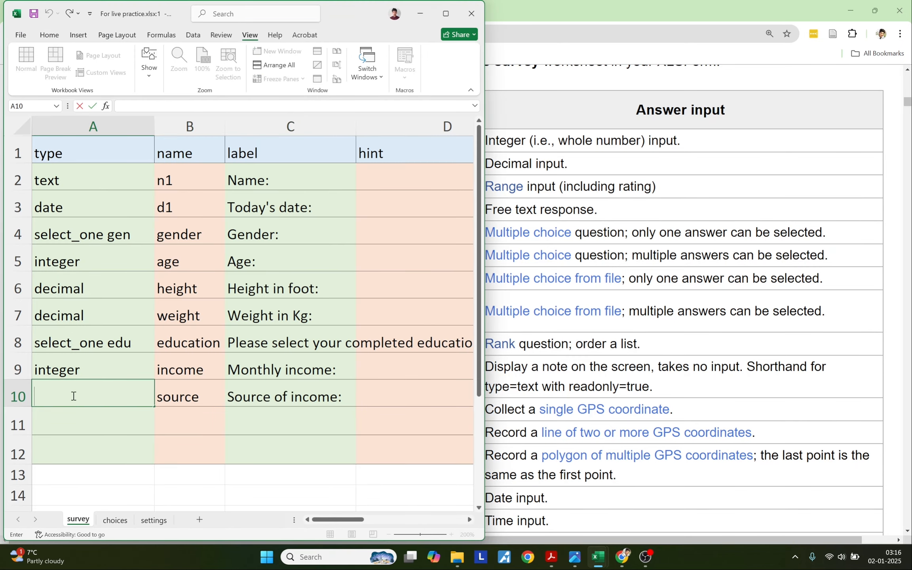
{"action": "key", "text": "ctrl+v"}
{"action": "left_click", "coordinate": [100, 441]}
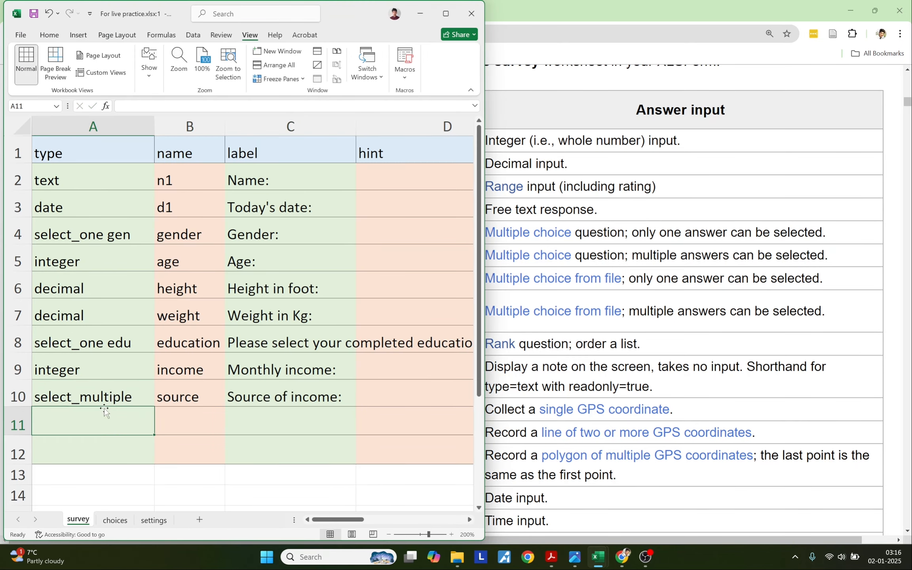
{"action": "left_click", "coordinate": [99, 399]}
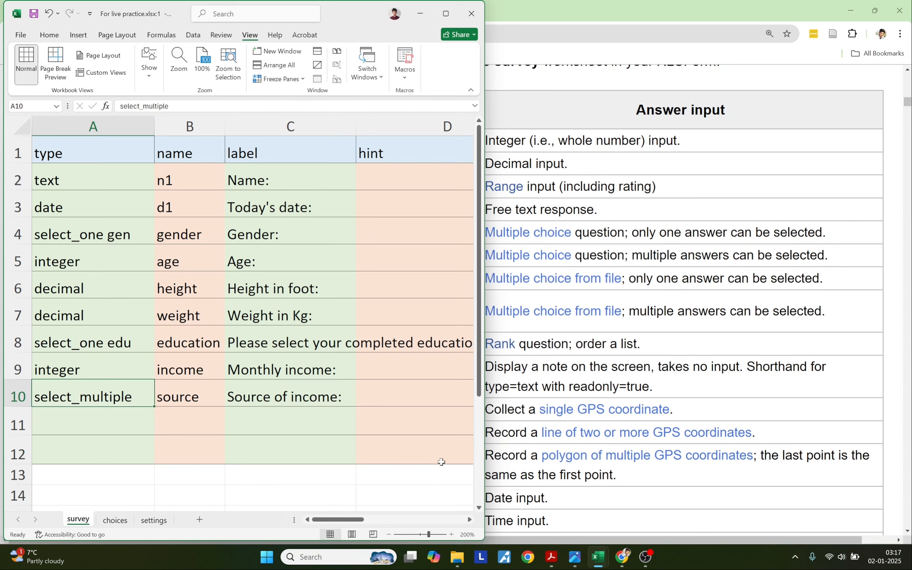
Copy the income options Earned income, Rental income, Pension, Dividends and Other into choices C10:C14.
{"action": "mouse_move", "coordinate": [604, 562]}
{"action": "left_click", "coordinate": [623, 525]}
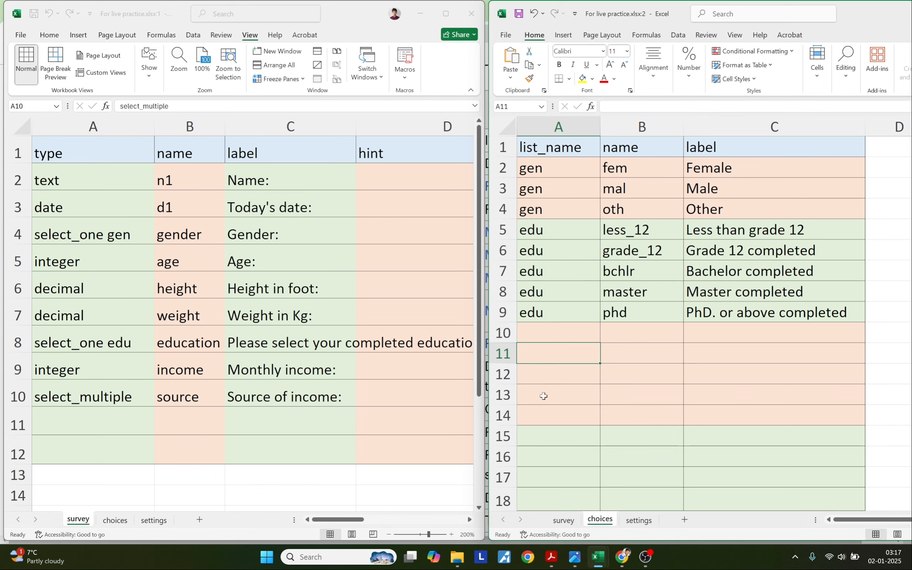
{"action": "key", "text": "alt+Tab"}
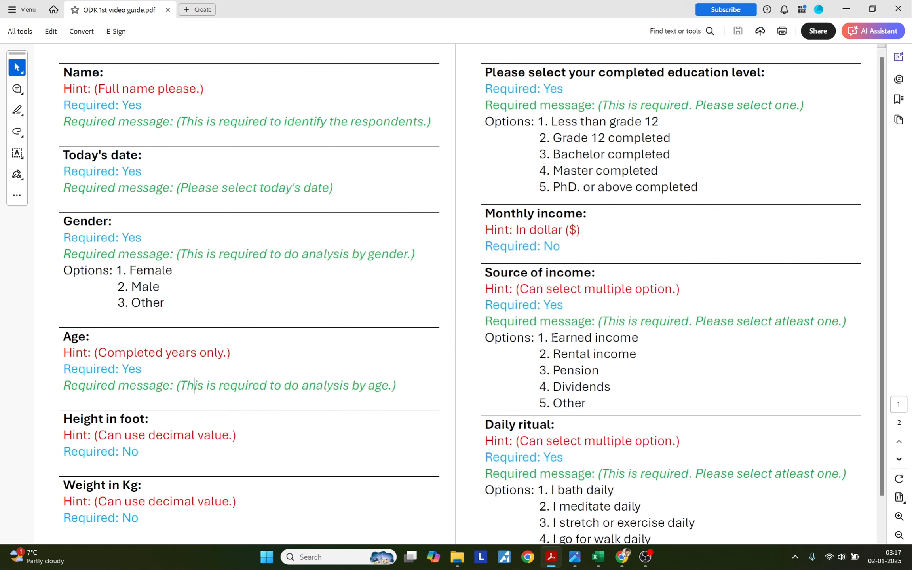
{"action": "left_click_drag", "start_coordinate": [551, 338], "coordinate": [638, 339]}
{"action": "key", "text": "alt+Tab"}
{"action": "key", "text": "ctrl+v"}
{"action": "key", "text": "alt+Tab"}
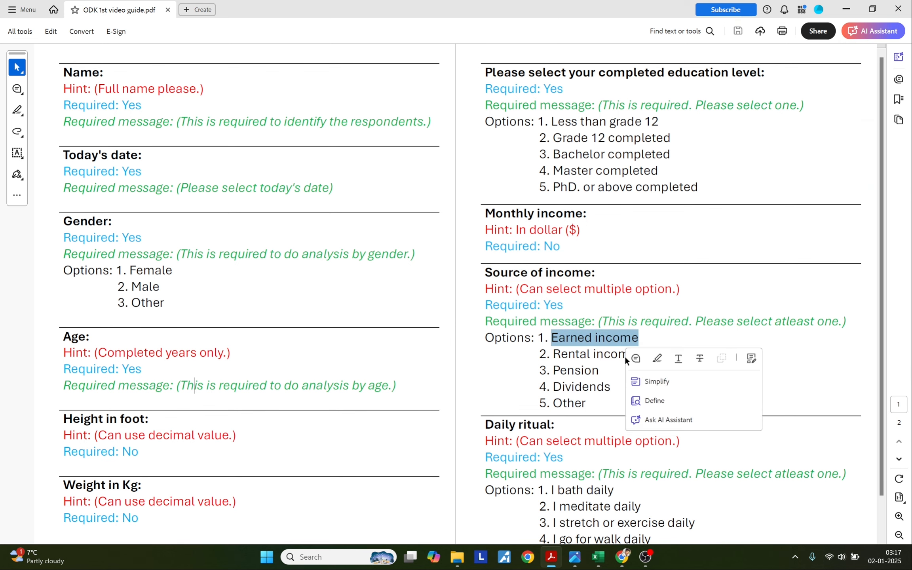
{"action": "left_click_drag", "start_coordinate": [555, 355], "coordinate": [630, 353]}
{"action": "key", "text": "alt+Tab"}
{"action": "double_click", "coordinate": [697, 353]}
{"action": "key", "text": "ctrl+v"}
{"action": "key", "text": "alt+Tab"}
{"action": "key", "text": "alt+Tab"}
{"action": "left_click", "coordinate": [702, 379]}
{"action": "type", "text": "Pension"}
{"action": "key", "text": "alt+Tab"}
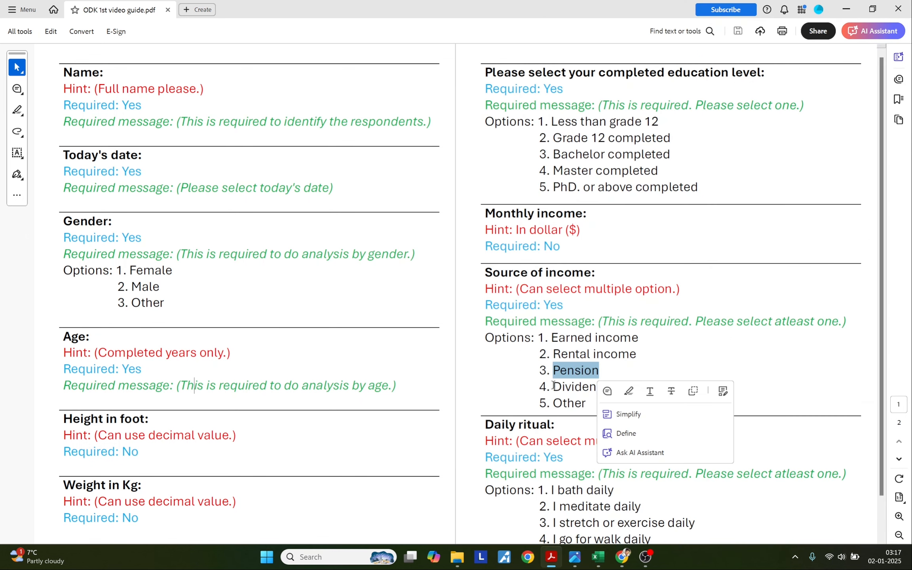
{"action": "left_click_drag", "start_coordinate": [553, 387], "coordinate": [609, 388]}
{"action": "key", "text": "ctrl+c"}
{"action": "key", "text": "alt+Tab"}
{"action": "double_click", "coordinate": [697, 397]}
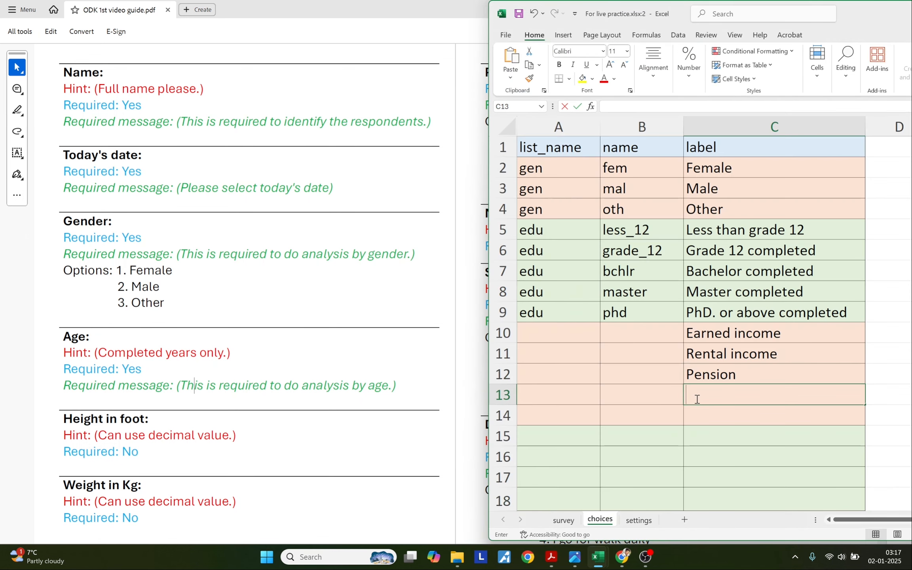
{"action": "key", "text": "ctrl+v"}
{"action": "key", "text": "alt+Tab"}
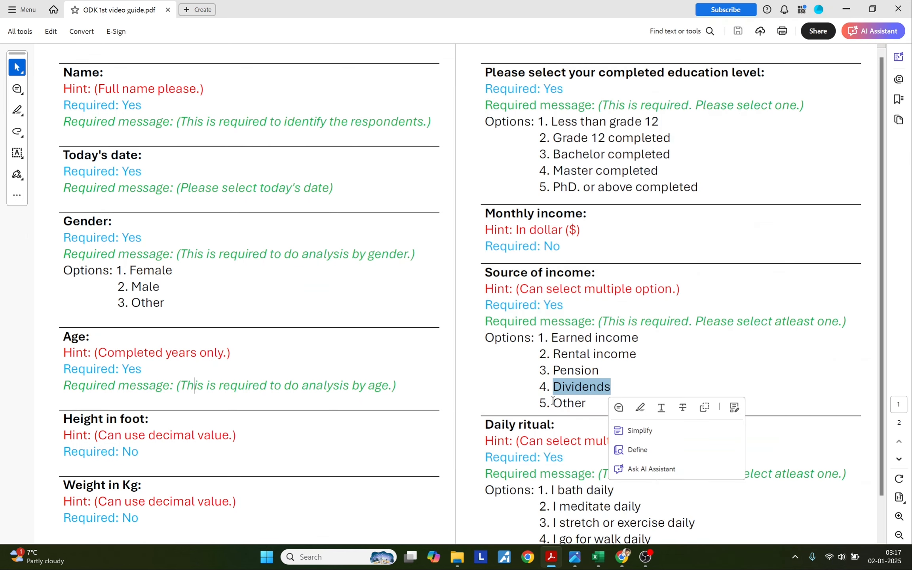
{"action": "left_click_drag", "start_coordinate": [553, 403], "coordinate": [585, 402]}
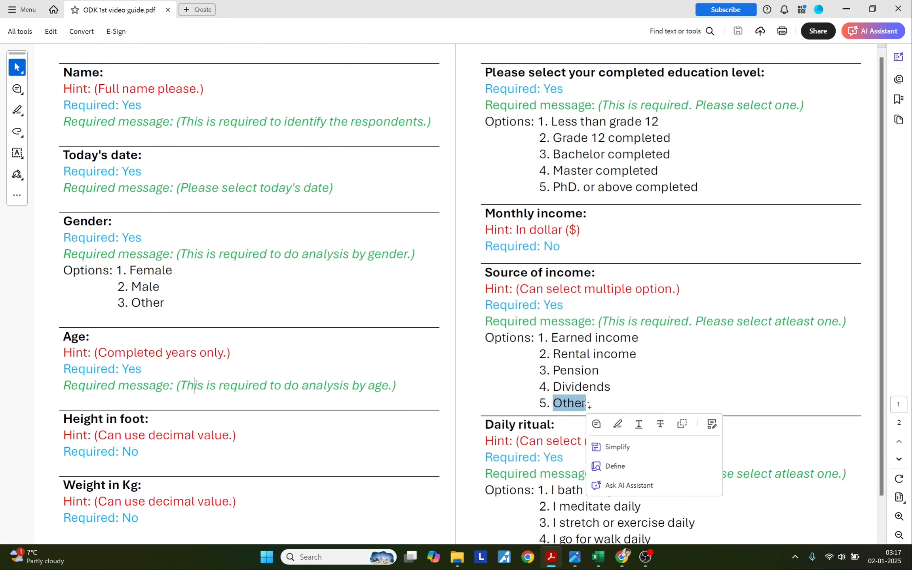
{"action": "key", "text": "ctrl+c"}
{"action": "key", "text": "alt+Tab"}
{"action": "double_click", "coordinate": [689, 411]}
{"action": "key", "text": "ctrl+v"}
Name the income options earn, rent, pension, div and oth_1 in B10:B14.
{"action": "left_click_drag", "start_coordinate": [641, 332], "coordinate": [636, 415]}
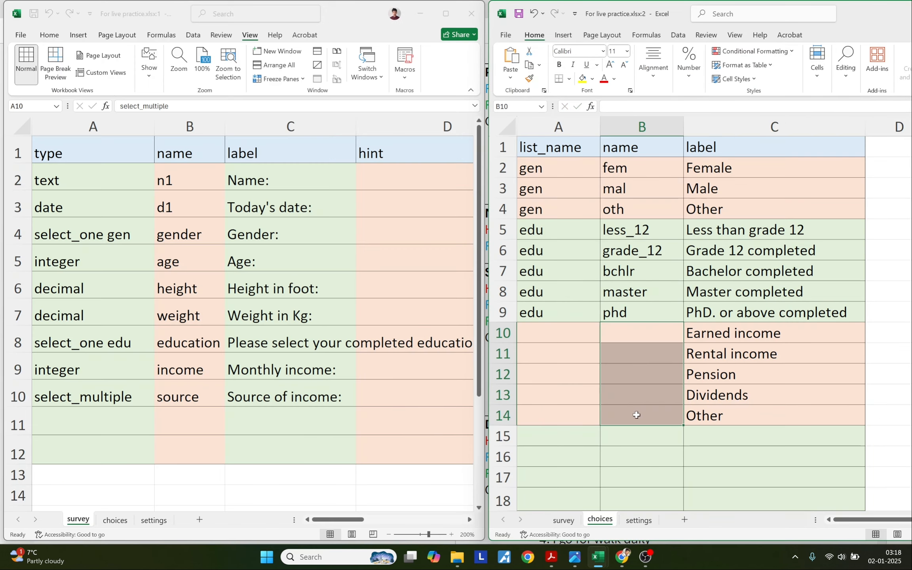
{"action": "left_click", "coordinate": [644, 336]}
{"action": "type", "text": "earn"}
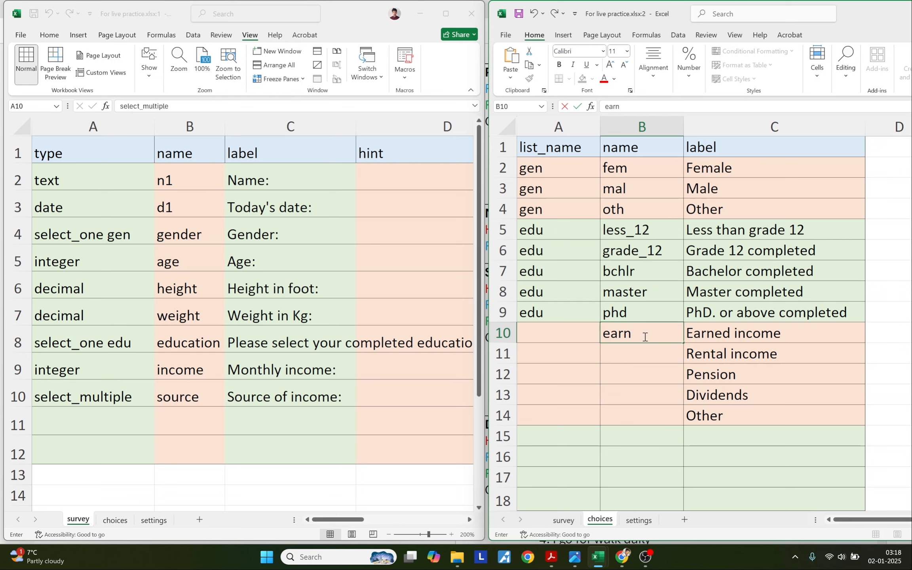
{"action": "key", "text": "Return"}
{"action": "type", "text": "rent"}
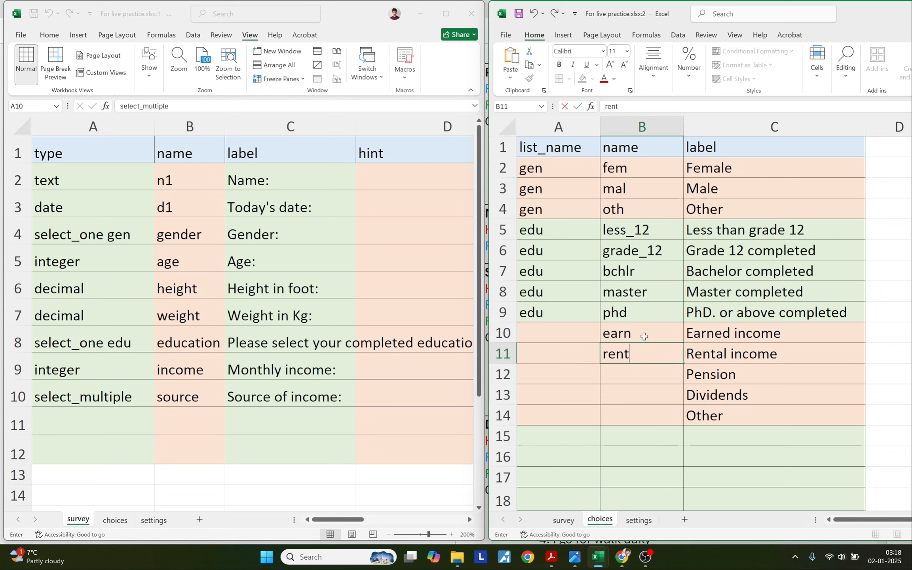
{"action": "key", "text": "Return"}
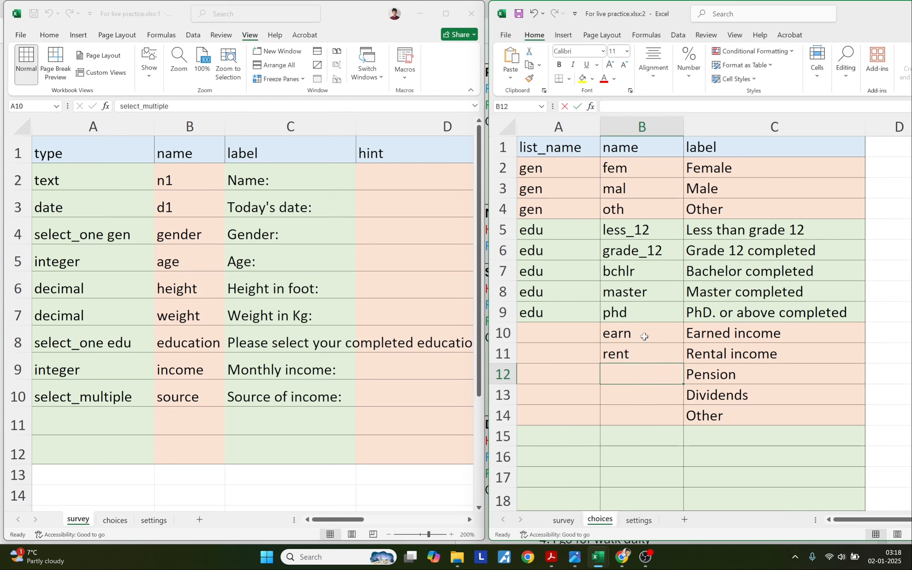
{"action": "type", "text": "pension"}
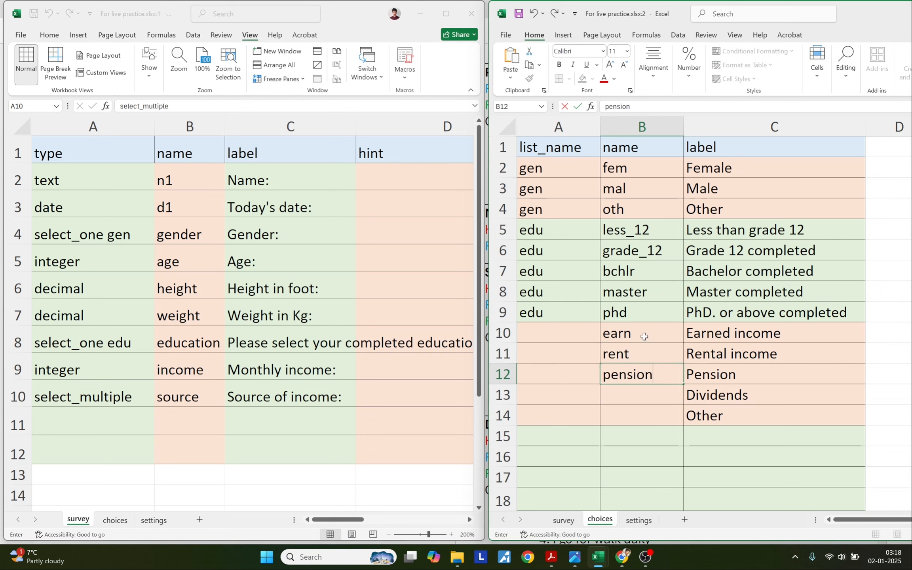
{"action": "key", "text": "Return"}
{"action": "type", "text": "div"}
{"action": "key", "text": "Return"}
{"action": "type", "text": "oth"}
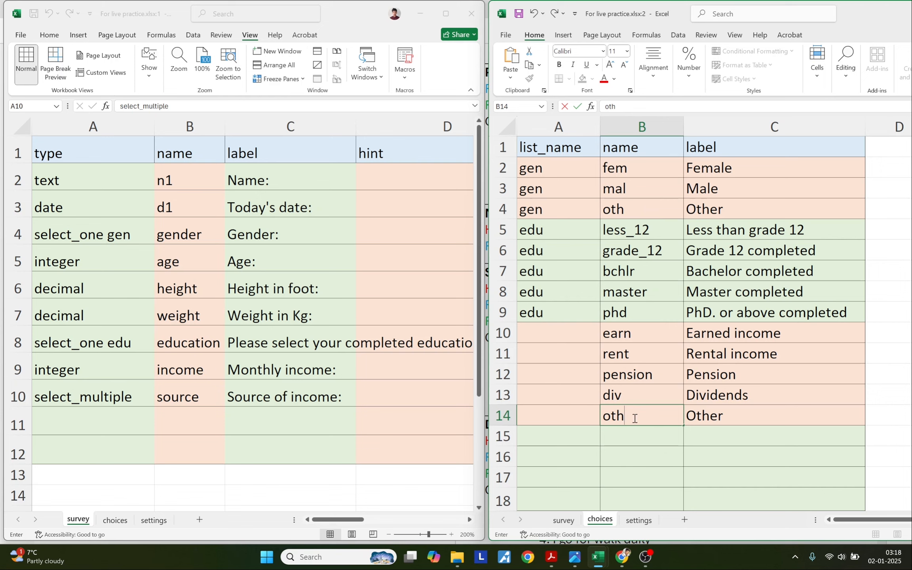
{"action": "type", "text": "1"}
{"action": "left_click_drag", "start_coordinate": [744, 335], "coordinate": [730, 418]}
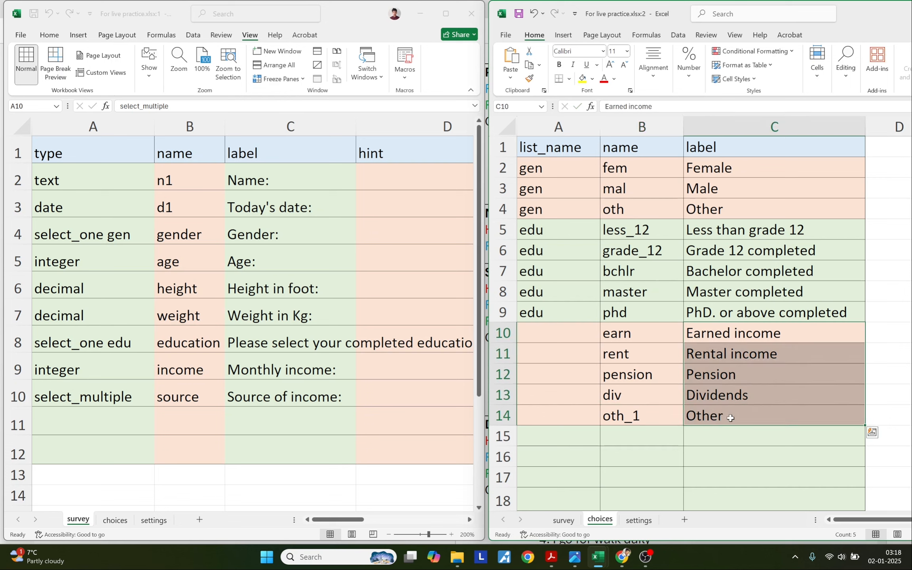
Enter list name inc in choices A10 and fill it down to A14.
{"action": "left_click", "coordinate": [707, 338]}
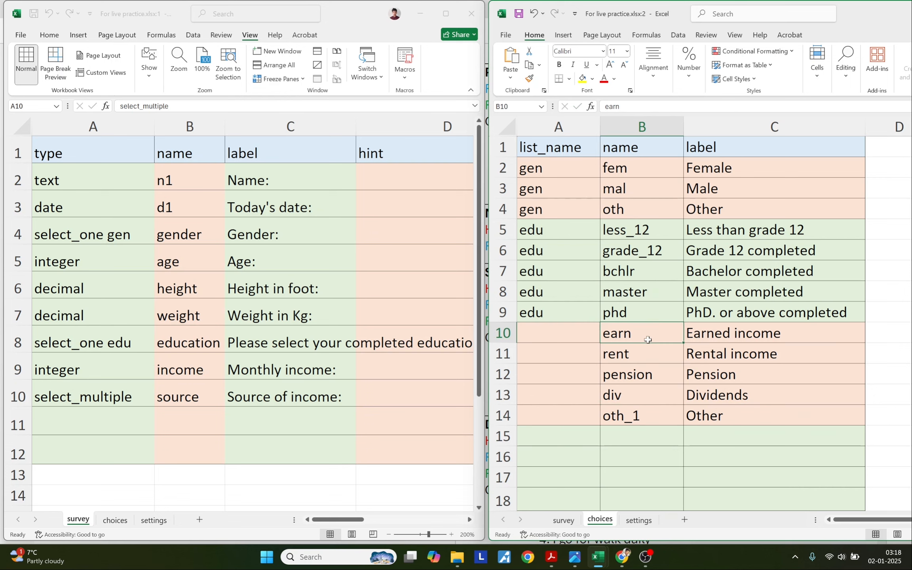
{"action": "left_click", "coordinate": [577, 338]}
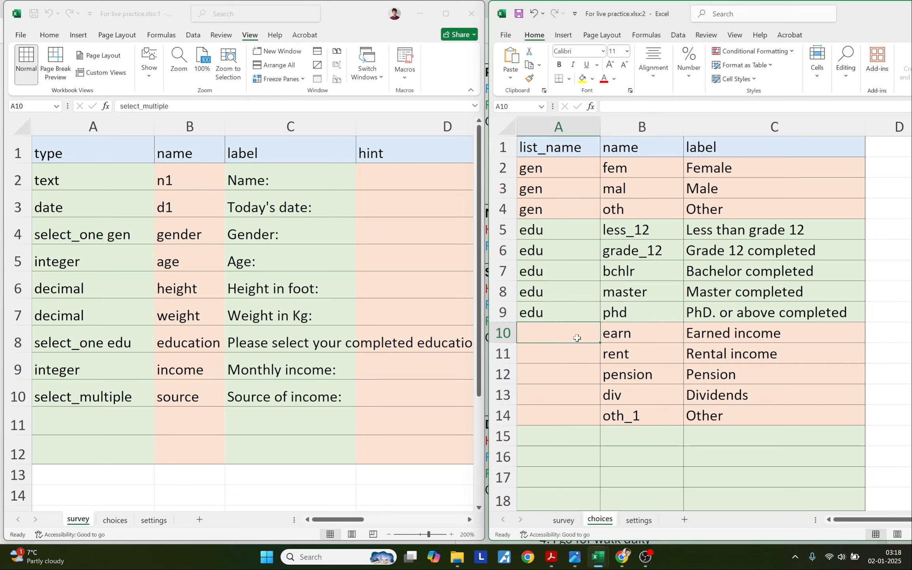
{"action": "type", "text": "inc"}
{"action": "key", "text": "Return"}
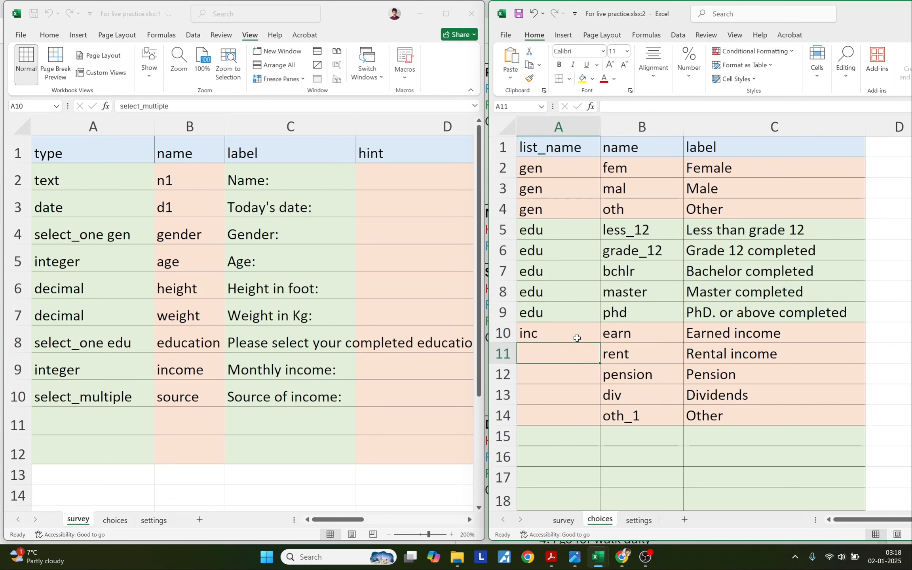
{"action": "left_click", "coordinate": [576, 338]}
{"action": "left_click_drag", "start_coordinate": [600, 343], "coordinate": [598, 420]}
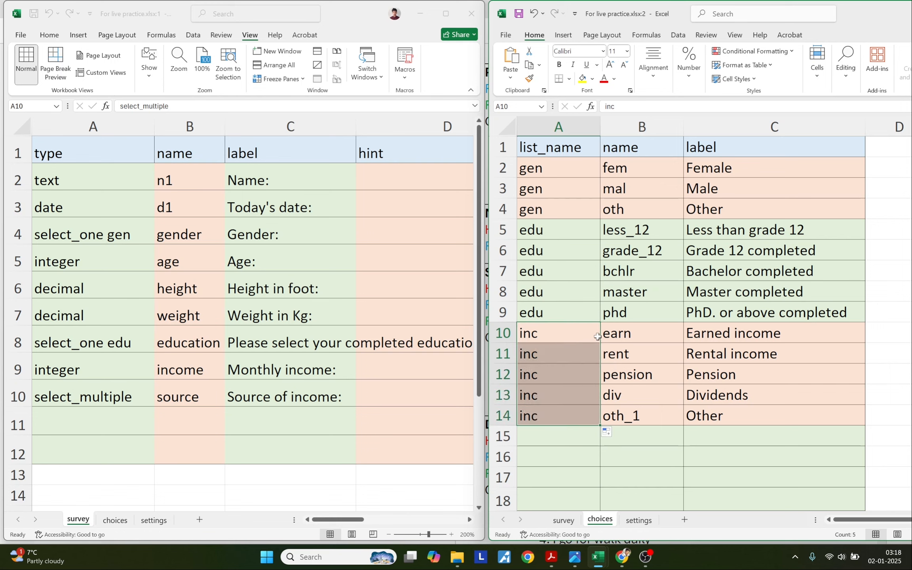
{"action": "left_click_drag", "start_coordinate": [707, 333], "coordinate": [713, 415]}
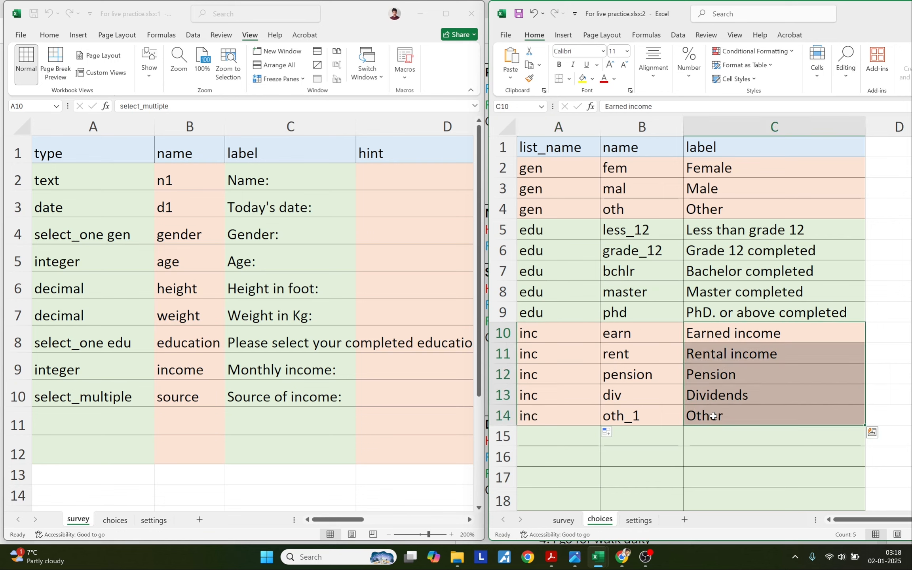
{"action": "left_click_drag", "start_coordinate": [557, 332], "coordinate": [556, 415]}
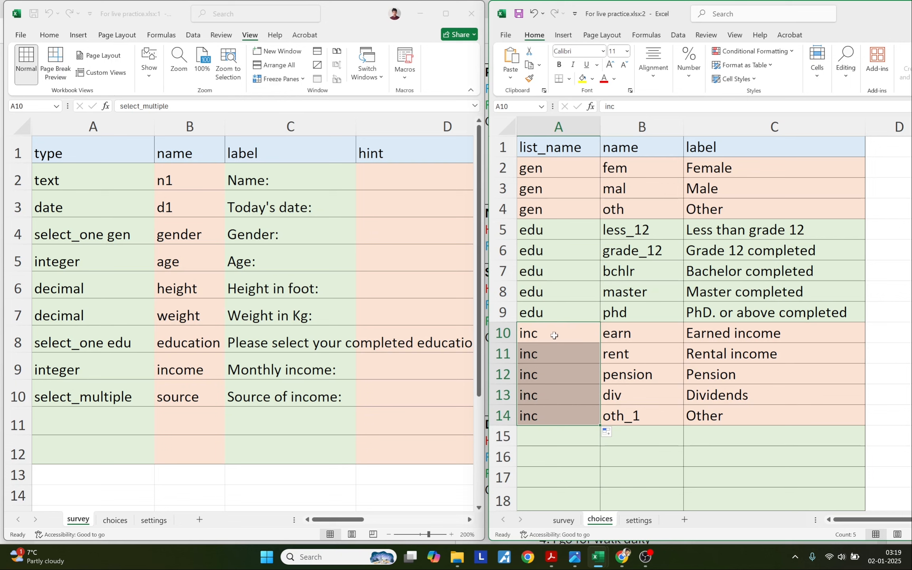
Change the survey A10 type to select_multiple inc.
{"action": "left_click", "coordinate": [129, 392]}
{"action": "double_click", "coordinate": [128, 392]}
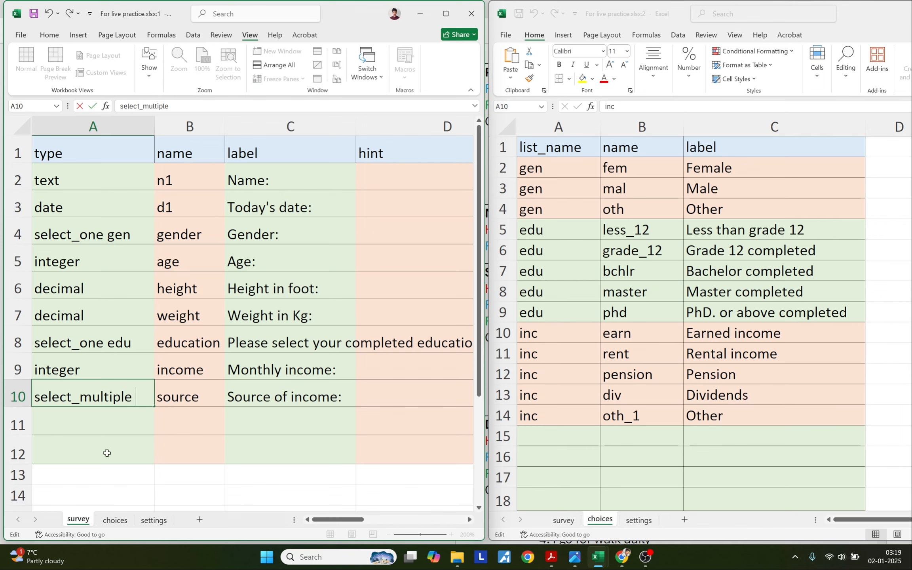
{"action": "type", "text": "inc"}
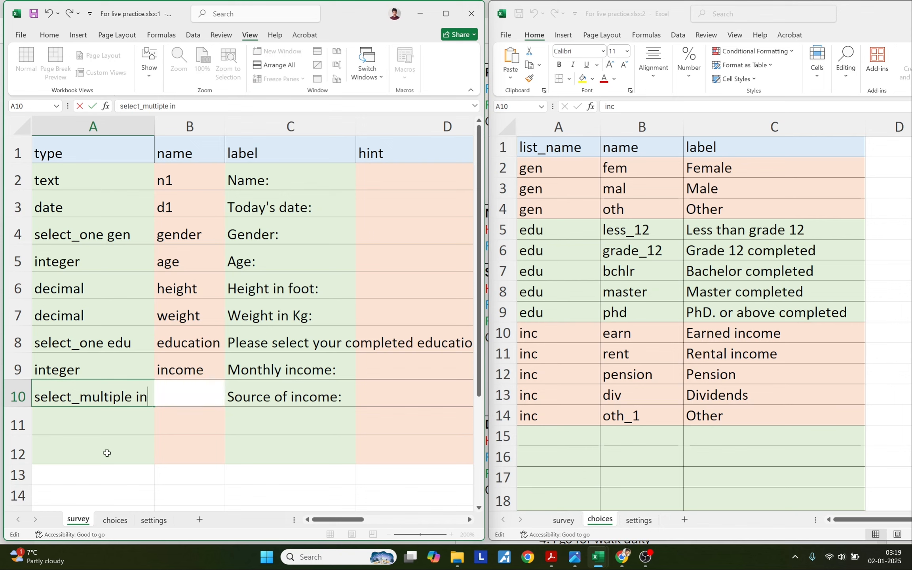
{"action": "key", "text": "Return"}
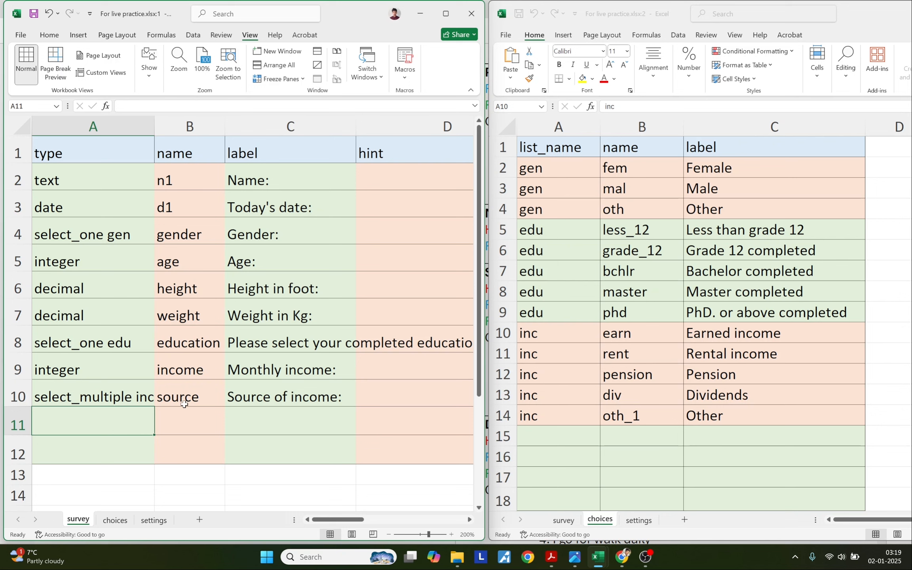
{"action": "left_click", "coordinate": [184, 424]}
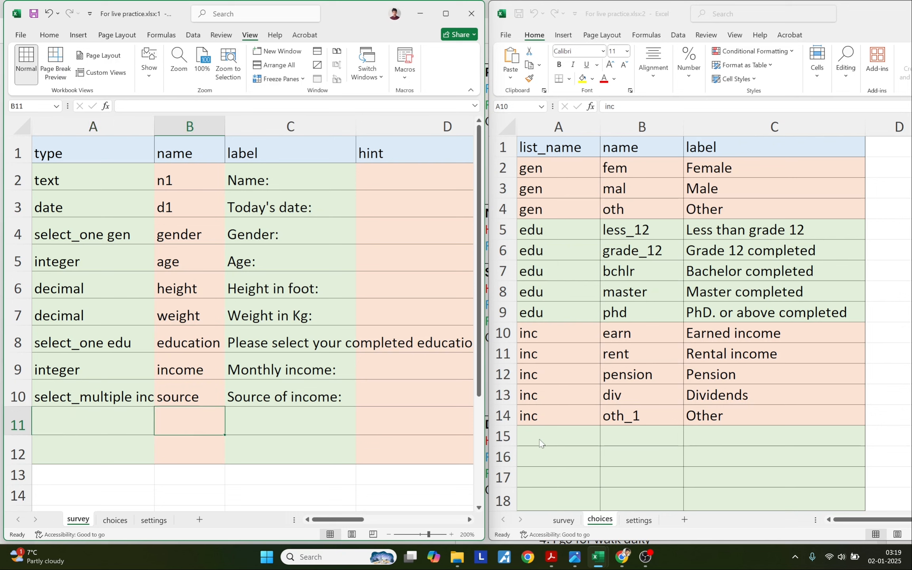
Fill survey row 11 with label 'Daily ritual:' and name ritual, checking the docs for its type.
{"action": "key", "text": "alt+Tab"}
{"action": "left_click_drag", "start_coordinate": [484, 424], "coordinate": [558, 425]}
{"action": "key", "text": "alt+Tab"}
{"action": "left_click", "coordinate": [292, 425]}
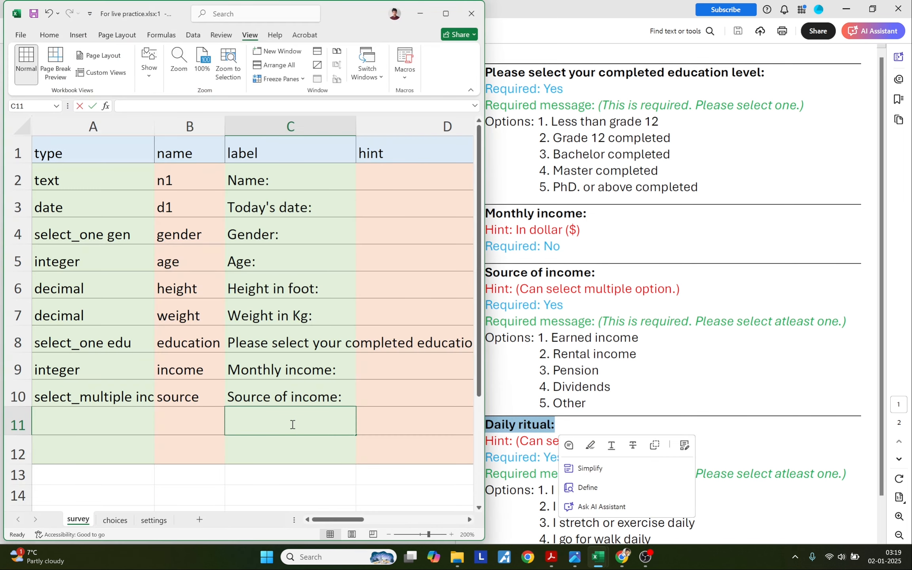
{"action": "type", "text": "Daily ritual:"}
{"action": "left_click", "coordinate": [208, 419]}
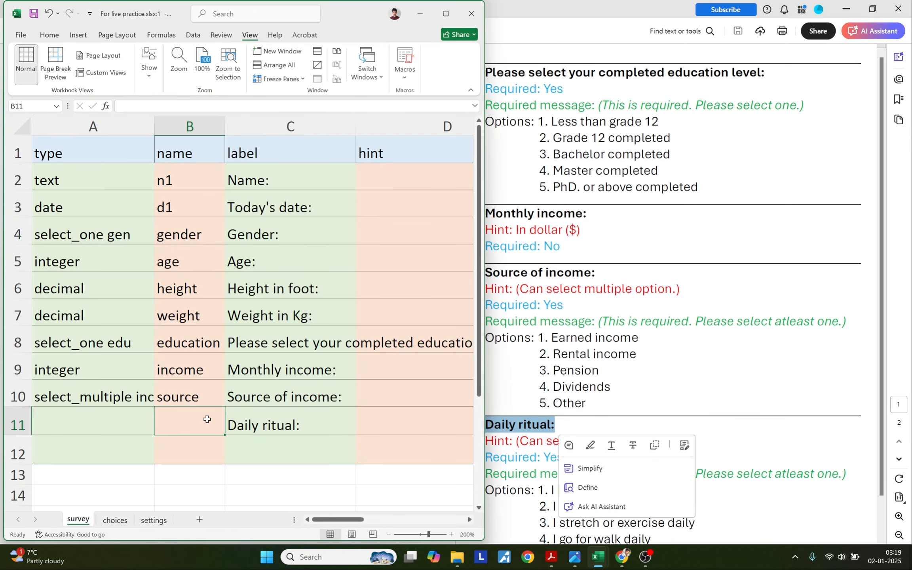
{"action": "type", "text": "ritual"}
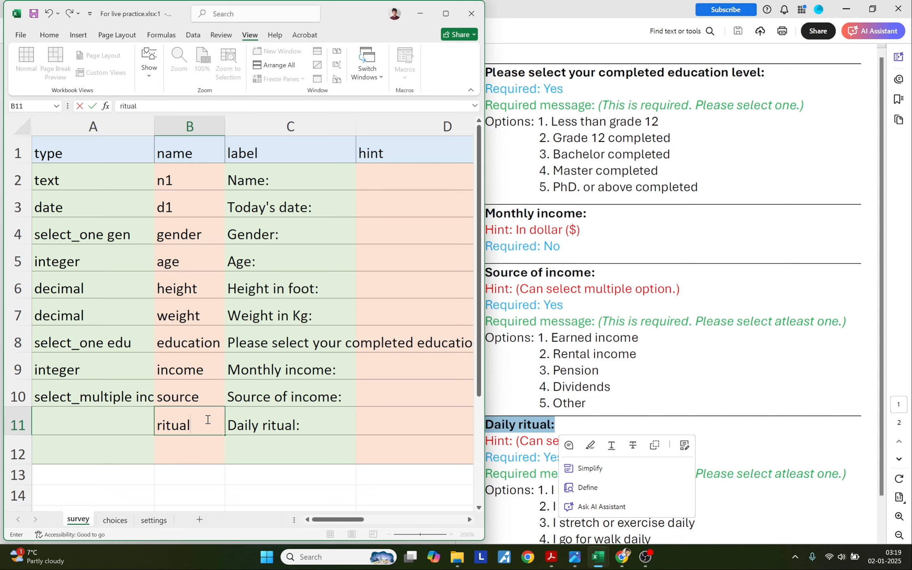
{"action": "key", "text": "Return"}
{"action": "left_click", "coordinate": [109, 423]}
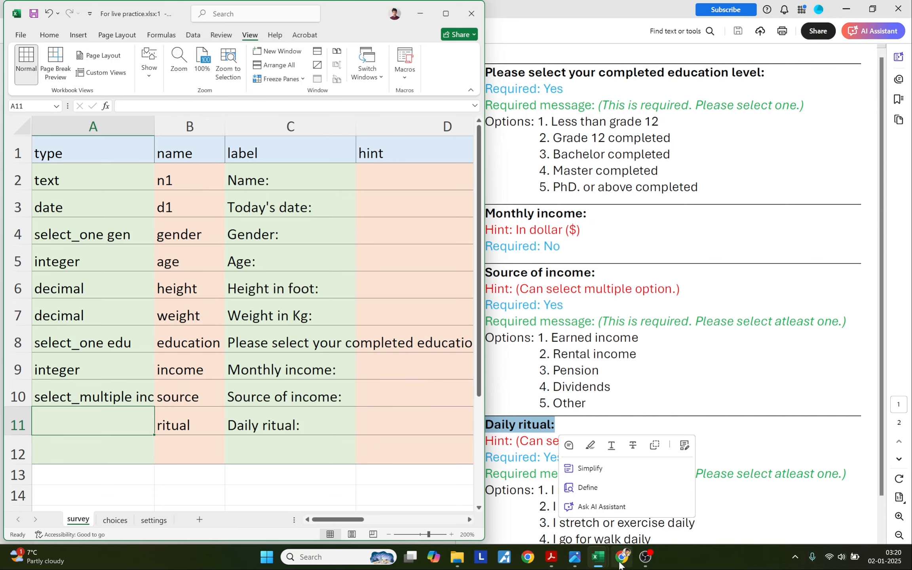
{"action": "left_click", "coordinate": [622, 557]}
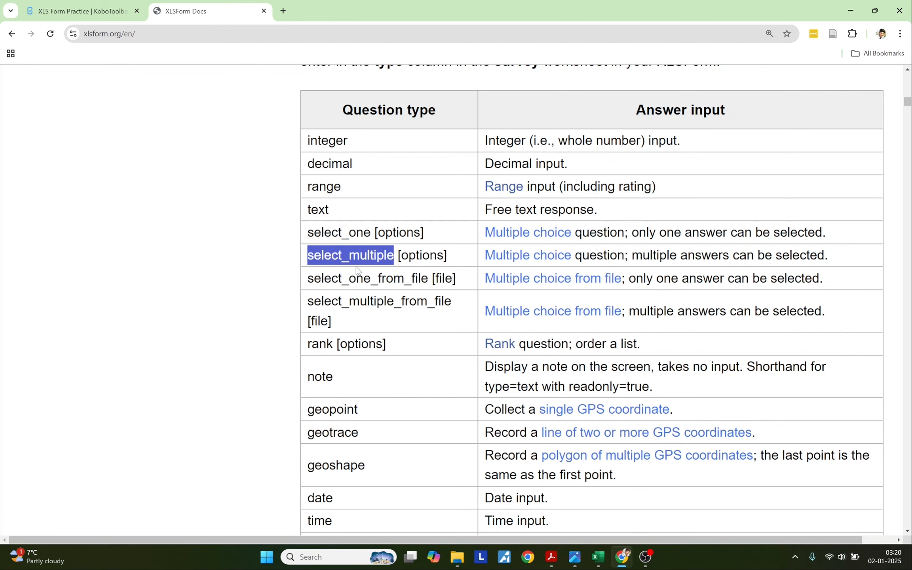
{"action": "key", "text": "alt+Tab"}
{"action": "left_click", "coordinate": [248, 452]}
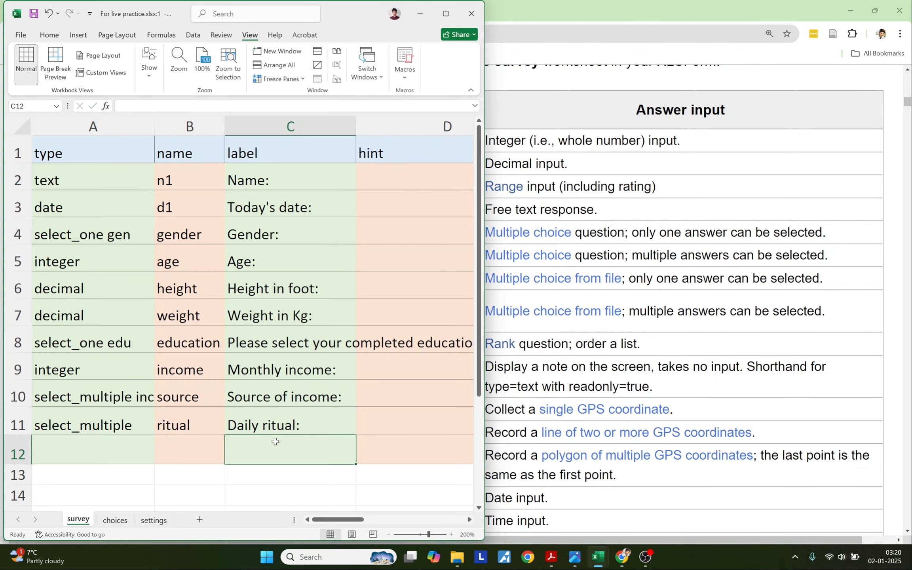
Copy the four ritual options, I bath daily through I go for walk daily, into choices C15:C18.
{"action": "key", "text": "alt+Tab"}
{"action": "left_click_drag", "start_coordinate": [551, 473], "coordinate": [604, 473]}
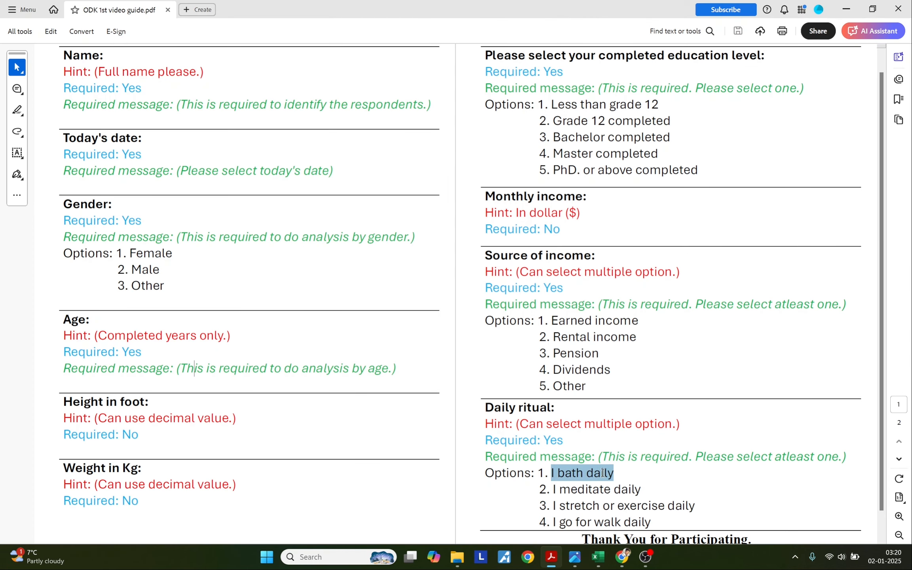
{"action": "key", "text": "alt+Tab"}
{"action": "double_click", "coordinate": [707, 440]}
{"action": "key", "text": "alt+Tab"}
{"action": "left_click_drag", "start_coordinate": [553, 490], "coordinate": [629, 492]}
{"action": "key", "text": "ctrl+c"}
{"action": "key", "text": "alt+Tab"}
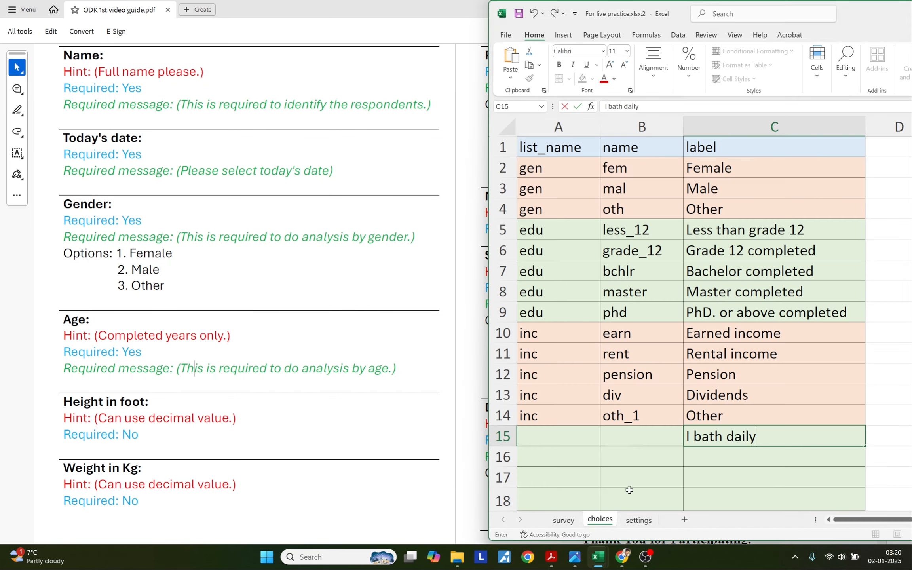
{"action": "double_click", "coordinate": [703, 456]}
{"action": "key", "text": "ctrl+v"}
{"action": "key", "text": "alt+Tab"}
{"action": "scroll", "coordinate": [554, 489], "scroll_direction": "down", "scroll_amount": 1}
{"action": "left_click_drag", "start_coordinate": [553, 490], "coordinate": [692, 491]}
{"action": "key", "text": "alt+Tab"}
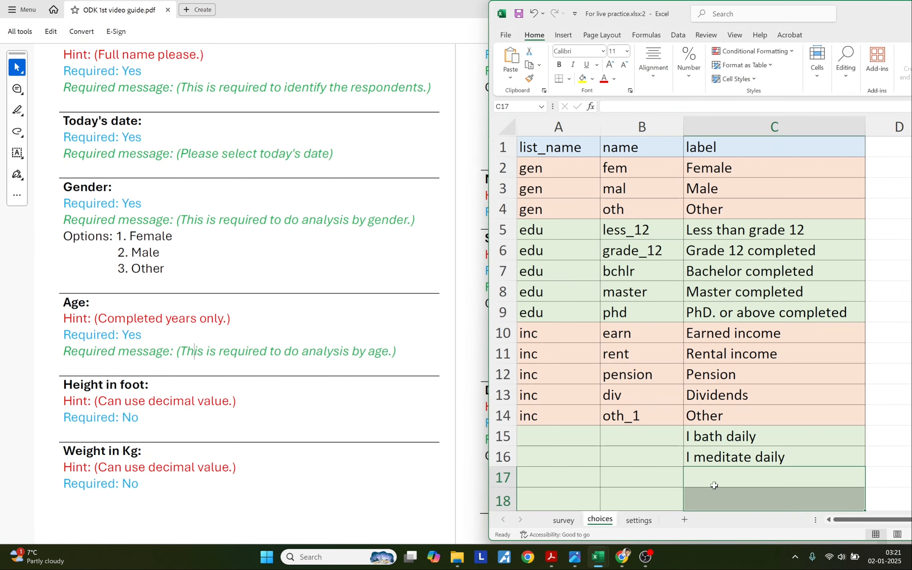
{"action": "double_click", "coordinate": [718, 482]}
{"action": "key", "text": "alt+Tab"}
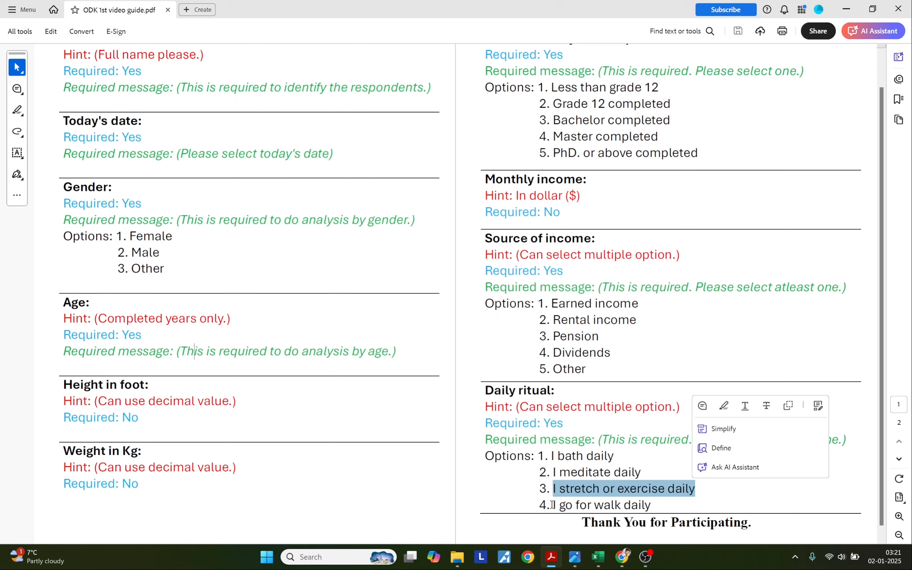
{"action": "left_click_drag", "start_coordinate": [553, 505], "coordinate": [649, 509]}
{"action": "key", "text": "ctrl+c"}
{"action": "key", "text": "alt+Tab"}
{"action": "double_click", "coordinate": [690, 500]}
{"action": "key", "text": "ctrl+v"}
Name the ritual choices bath, med, exer and walk in B15:B18.
{"action": "left_click", "coordinate": [630, 438]}
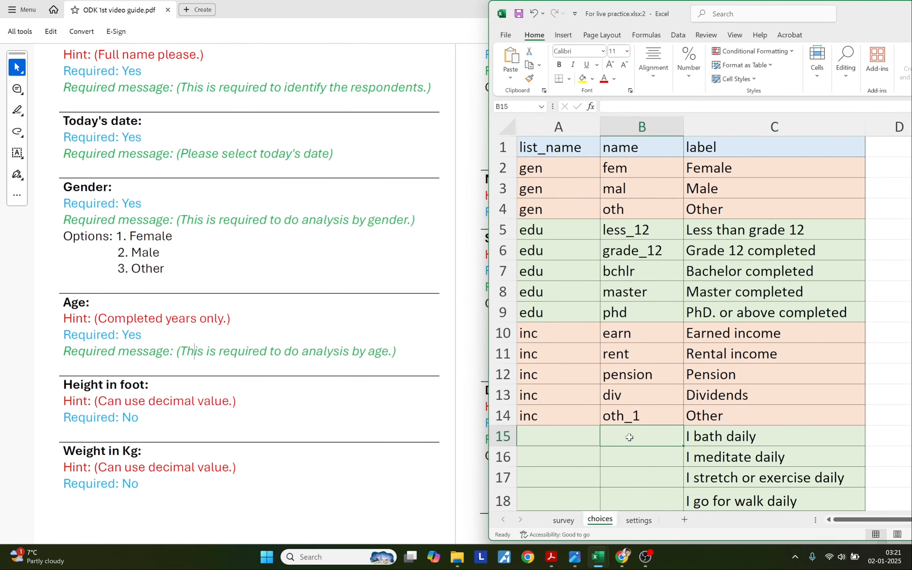
{"action": "type", "text": "bath"}
{"action": "key", "text": "Return"}
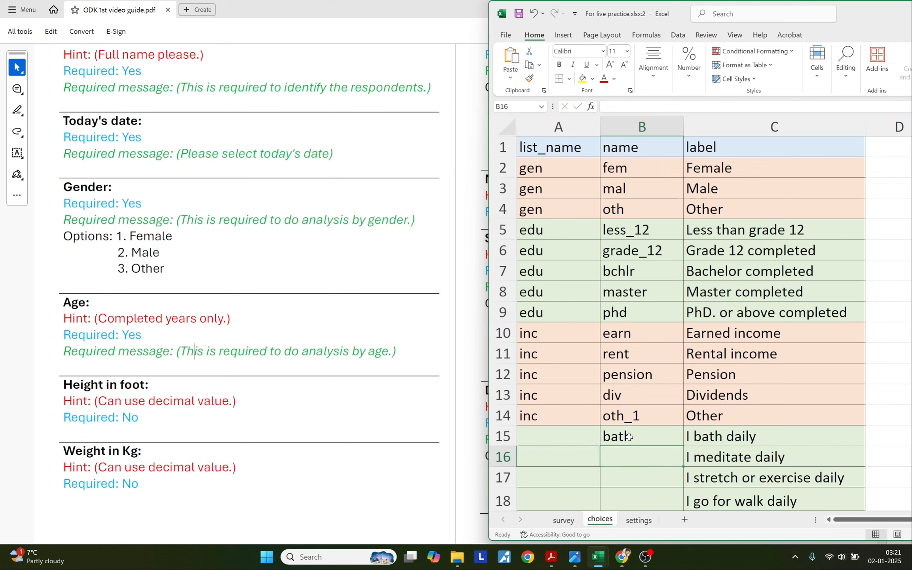
{"action": "type", "text": "med"}
{"action": "key", "text": "Return"}
{"action": "type", "text": "exer"}
{"action": "key", "text": "Return"}
{"action": "type", "text": "w"}
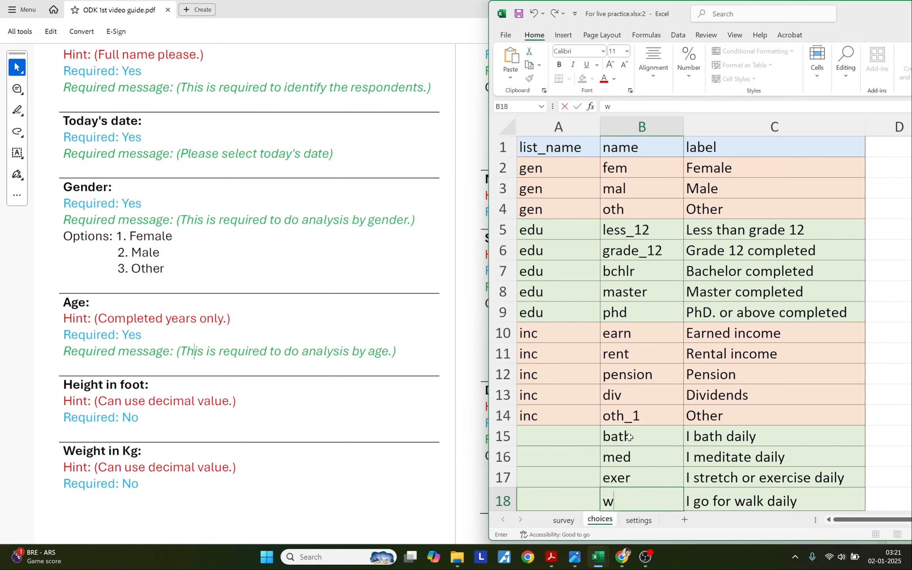
{"action": "type", "text": "alk"}
{"action": "key", "text": "Return"}
{"action": "scroll", "coordinate": [590, 433], "scroll_direction": "up", "scroll_amount": 1}
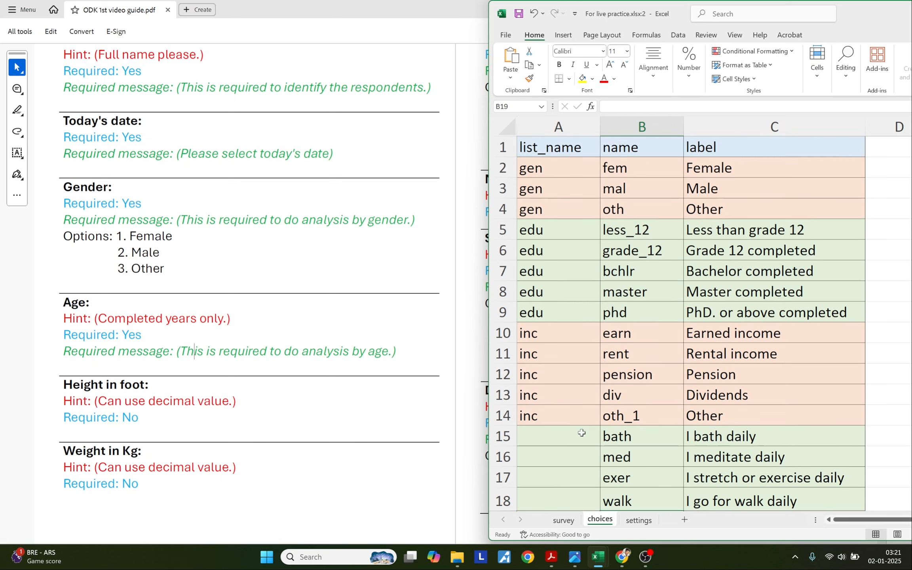
{"action": "left_click_drag", "start_coordinate": [709, 437], "coordinate": [718, 496]}
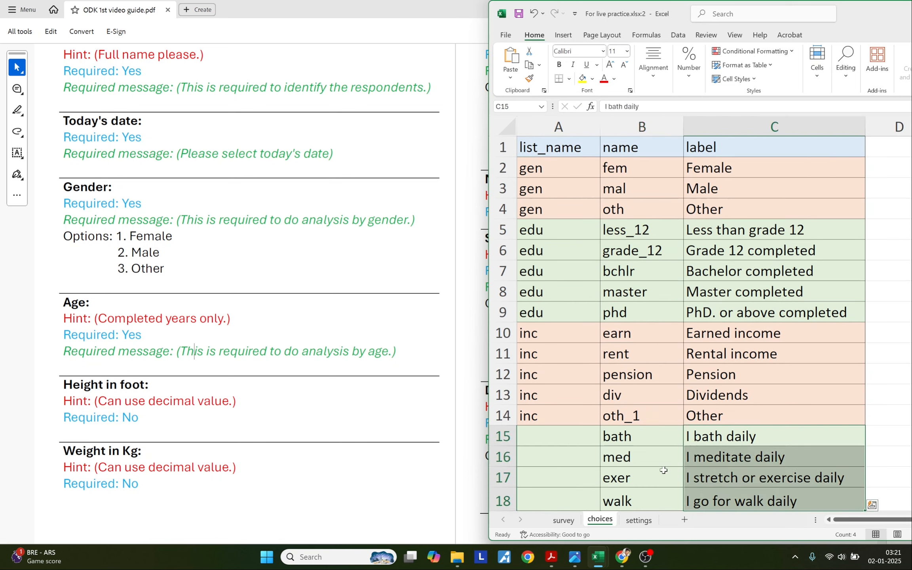
{"action": "left_click", "coordinate": [557, 433]}
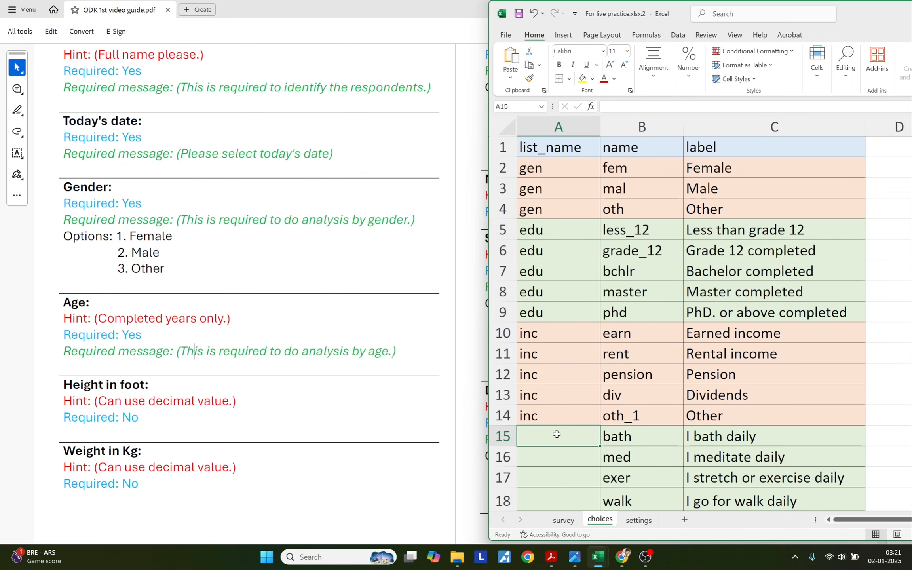
Fill list name rit down choices rows 15–18 and change survey A11 to select_multiple rit.
{"action": "type", "text": "rit"}
{"action": "left_click_drag", "start_coordinate": [601, 446], "coordinate": [599, 504]}
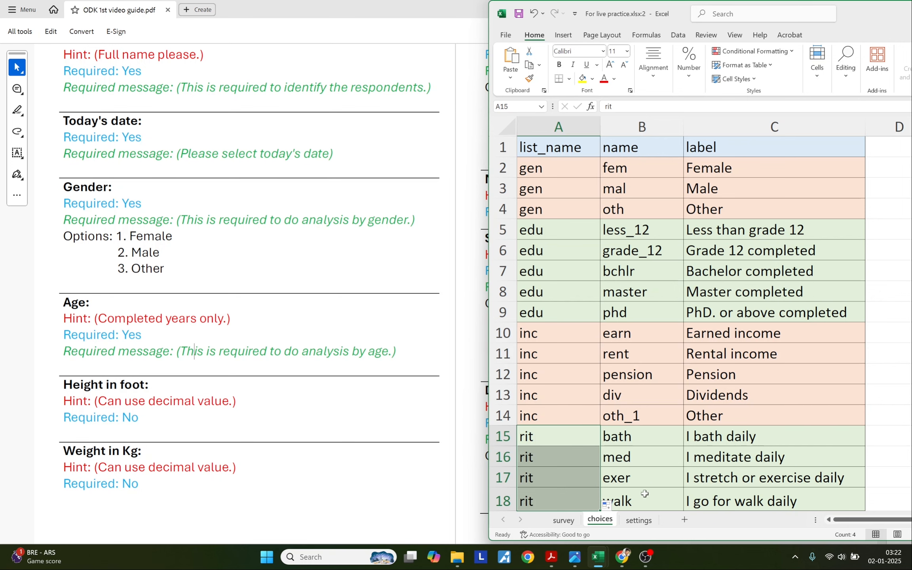
{"action": "left_click", "coordinate": [609, 554]}
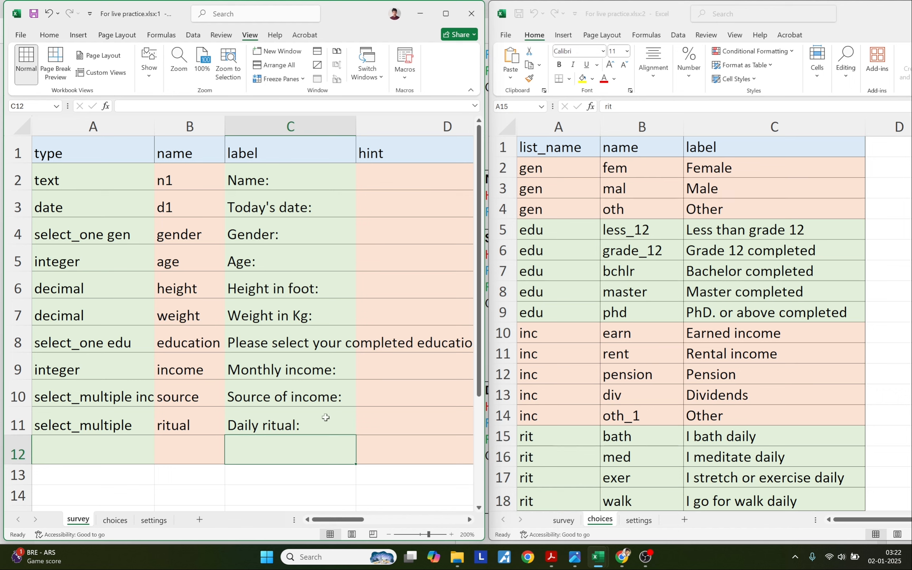
{"action": "left_click", "coordinate": [122, 425]}
{"action": "double_click", "coordinate": [122, 425]}
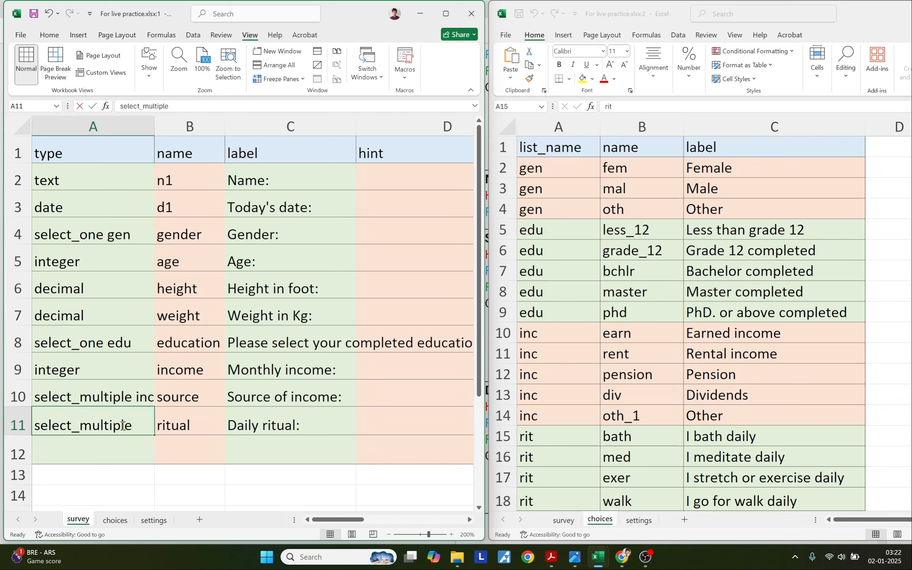
{"action": "left_click", "coordinate": [135, 426]}
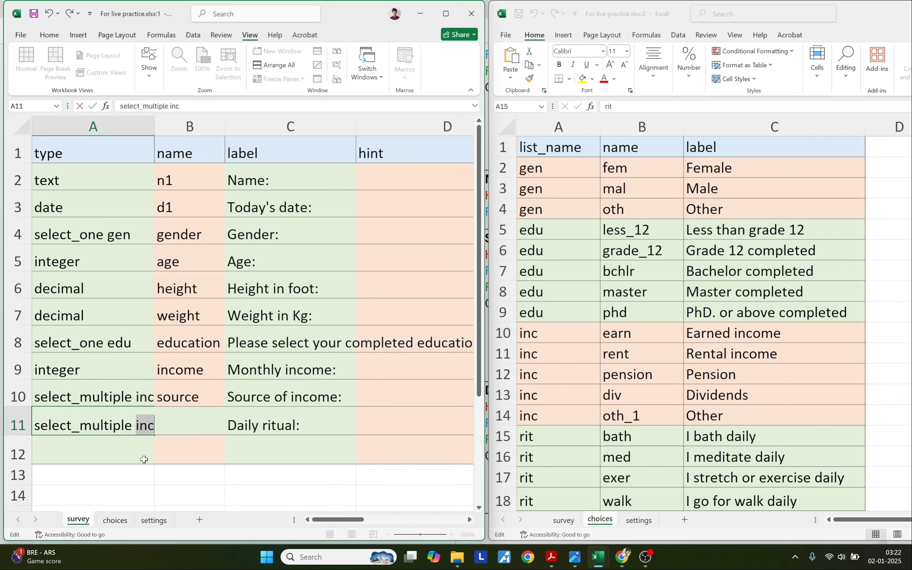
{"action": "type", "text": "rit"}
{"action": "key", "text": "Return"}
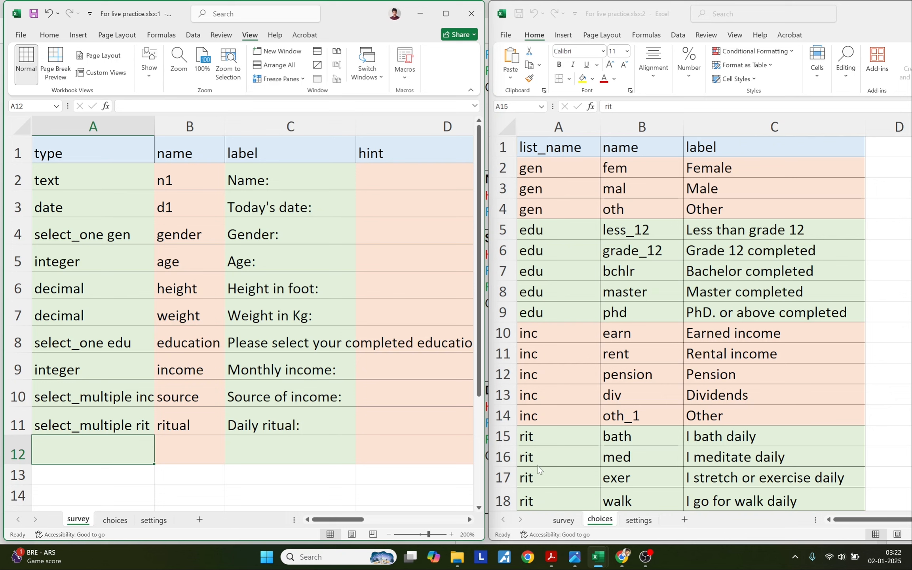
{"action": "left_click", "coordinate": [547, 557]}
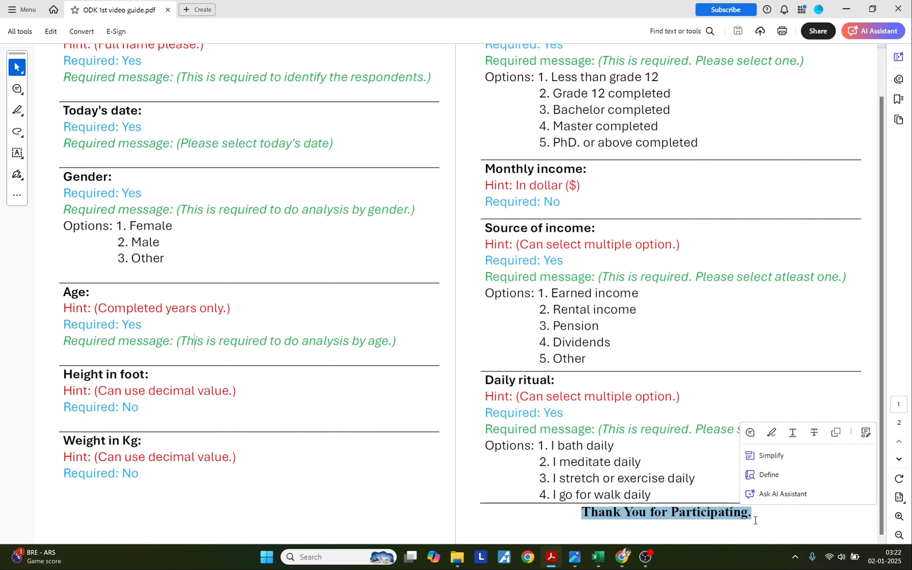
Put the label 'Thank You for Participating.' in C12 and the name thank in B12.
{"action": "left_click", "coordinate": [598, 557]}
{"action": "left_click", "coordinate": [447, 14]}
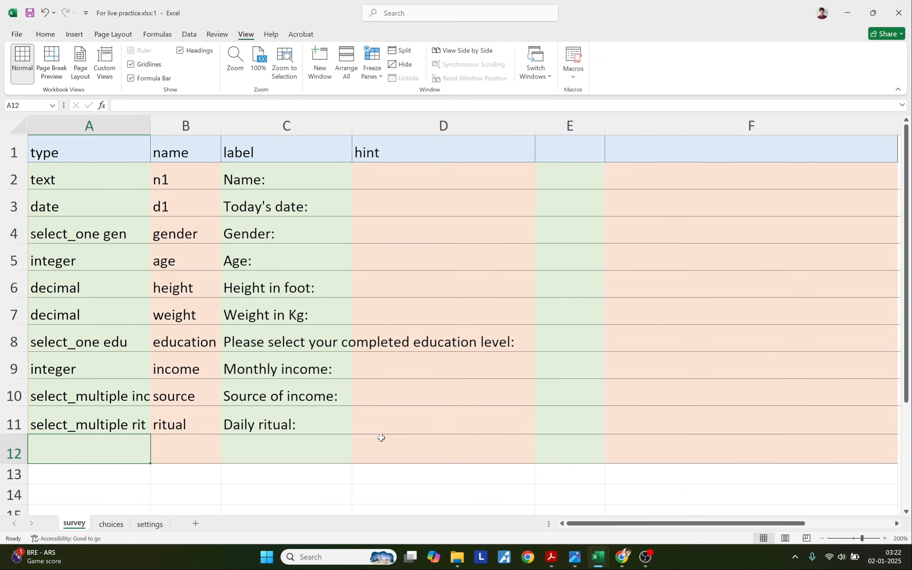
{"action": "double_click", "coordinate": [285, 444]}
{"action": "key", "text": "ctrl+v"}
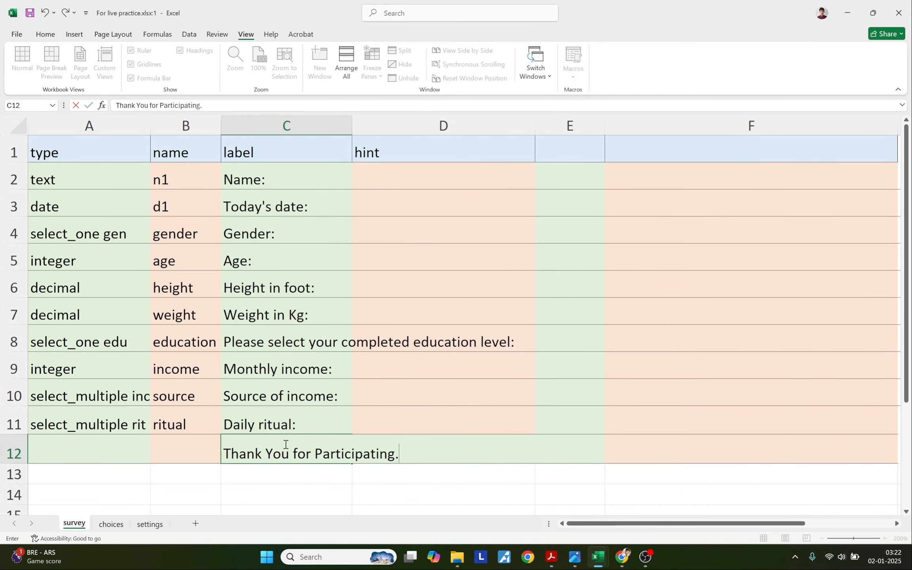
{"action": "left_click", "coordinate": [205, 446]}
{"action": "type", "text": "than"}
{"action": "key", "text": "Left"}
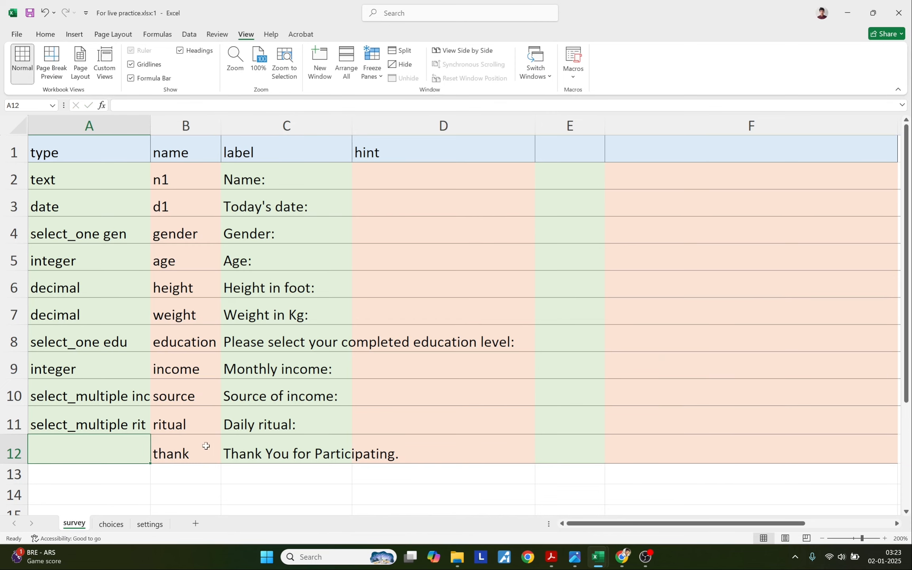
Copy the note question type from the XLSForm docs into A12.
{"action": "left_click", "coordinate": [623, 558]}
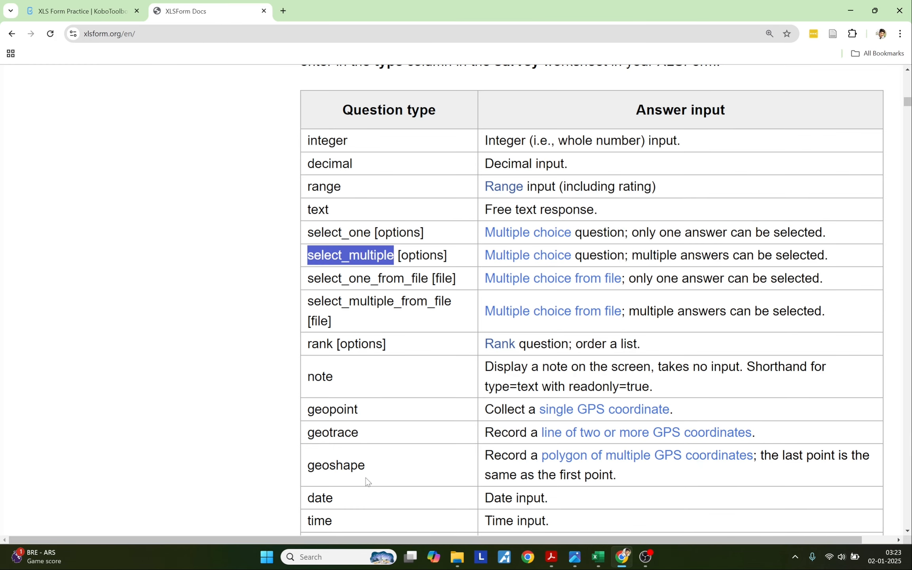
{"action": "left_click_drag", "start_coordinate": [308, 377], "coordinate": [333, 378]}
{"action": "key", "text": "ctrl+c"}
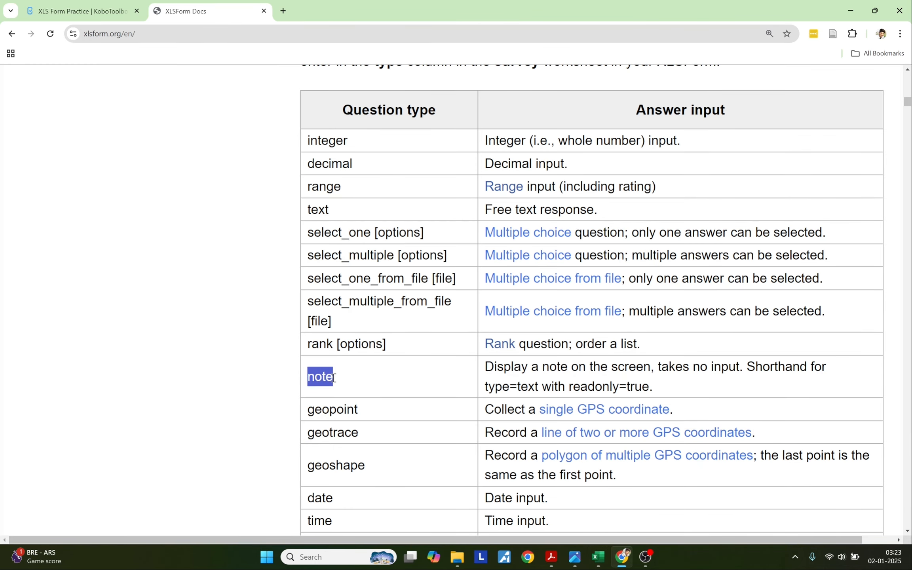
{"action": "key", "text": "alt+Tab"}
{"action": "key", "text": "ctrl+v"}
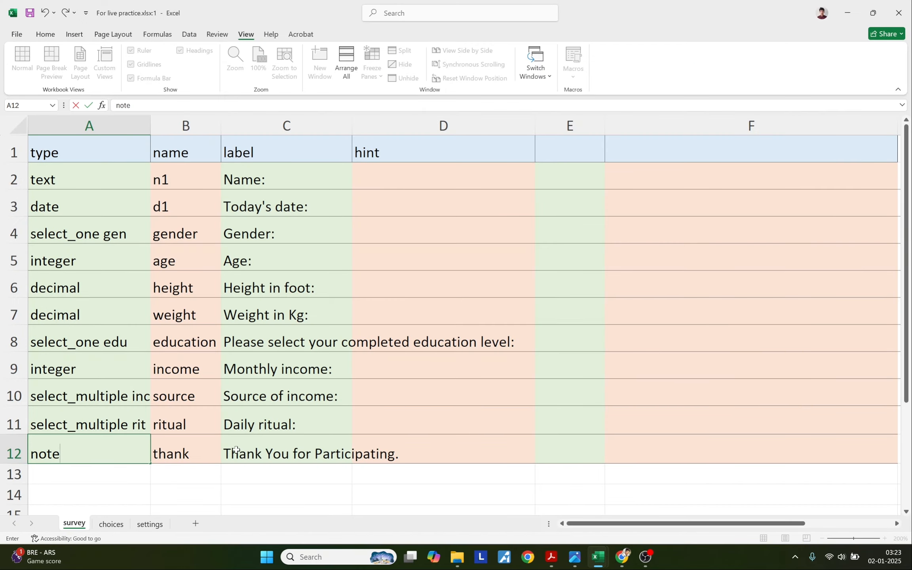
{"action": "left_click", "coordinate": [253, 450]}
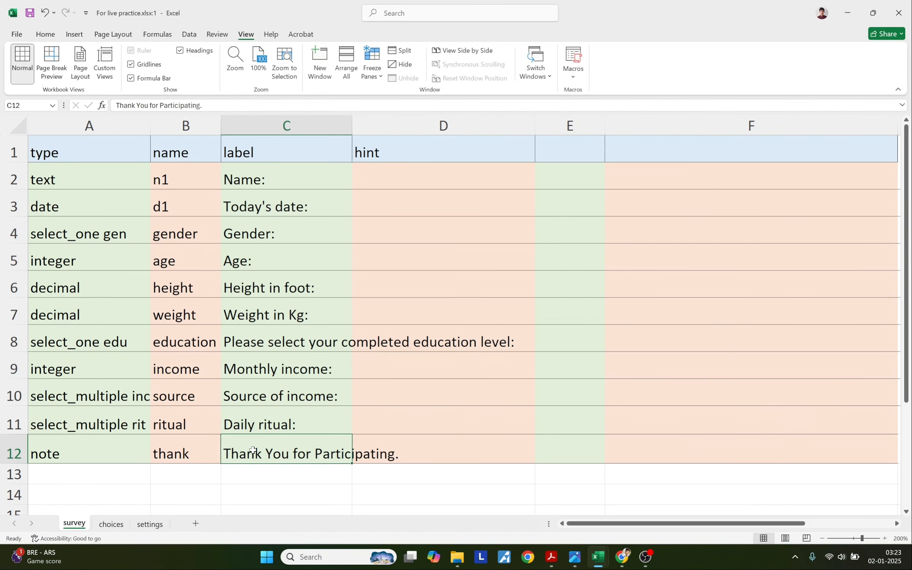
{"action": "key", "text": "Down"}
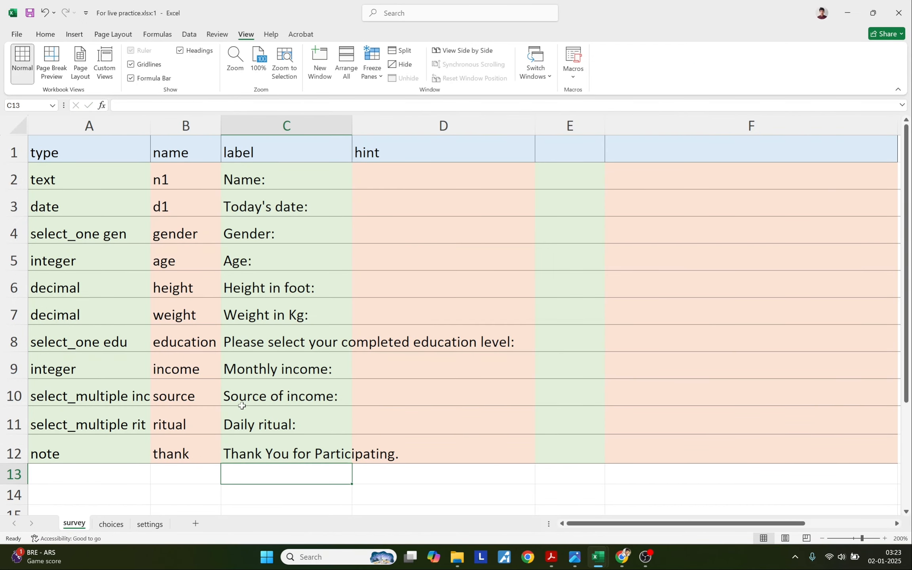
Check the choices and settings sheets, then return to the survey sheet.
{"action": "left_click", "coordinate": [113, 525]}
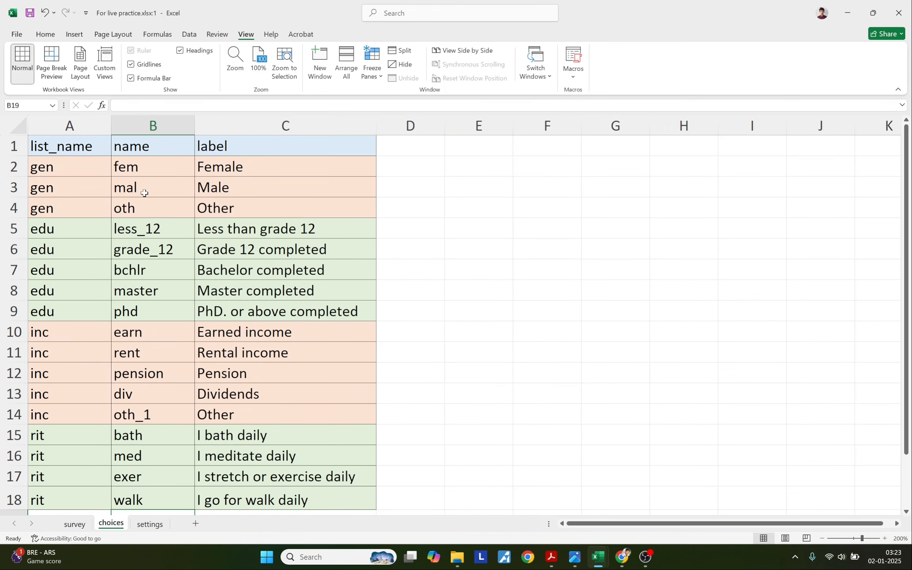
{"action": "left_click", "coordinate": [149, 524]}
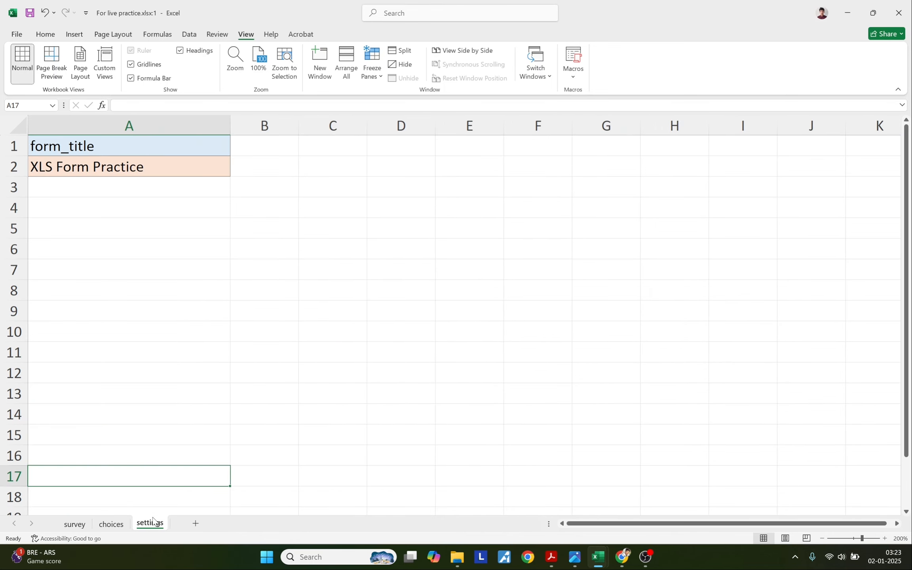
{"action": "left_click", "coordinate": [111, 524]}
{"action": "left_click", "coordinate": [75, 524]}
{"action": "left_click", "coordinate": [623, 558]}
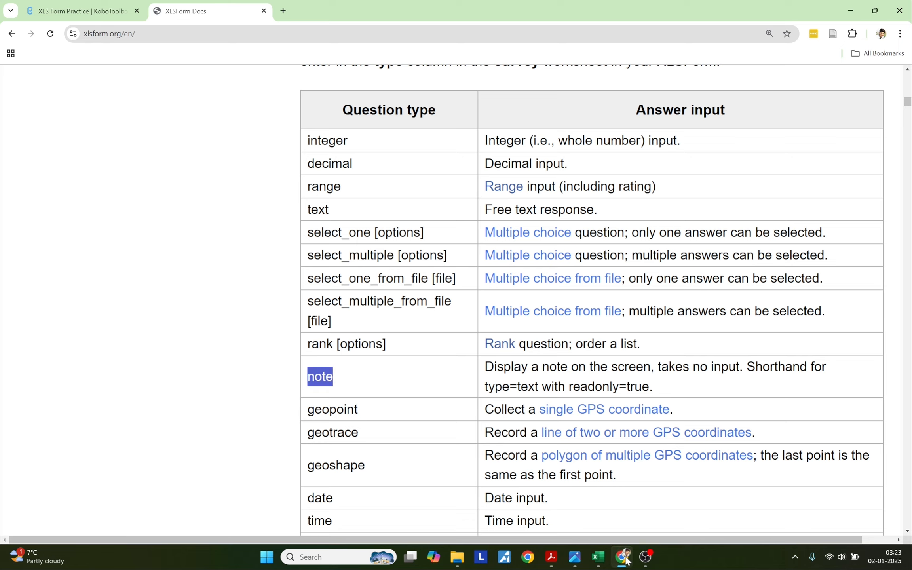
Replace the XLS Form Practice draft by uploading the updated workbook as an XLSForm.
{"action": "key", "text": "ctrl+Tab"}
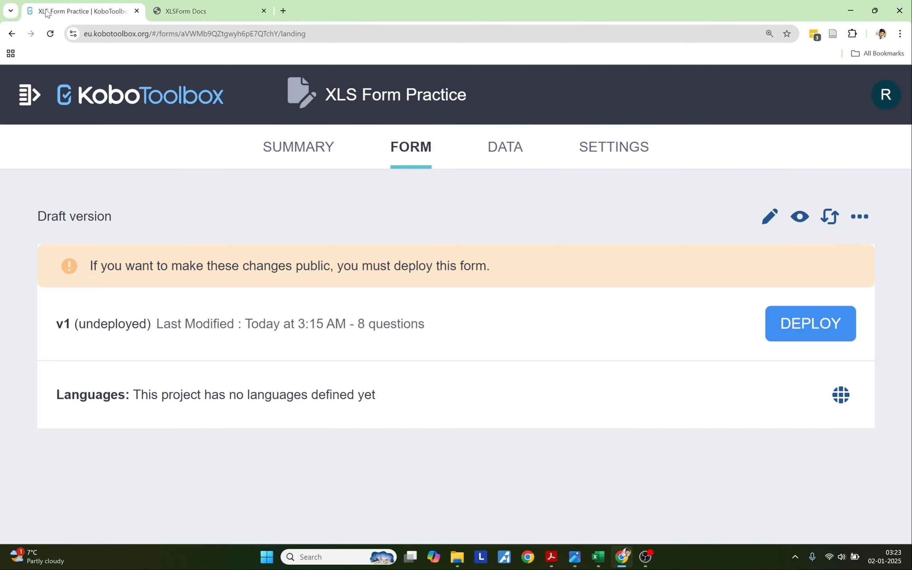
{"action": "left_click", "coordinate": [829, 227]}
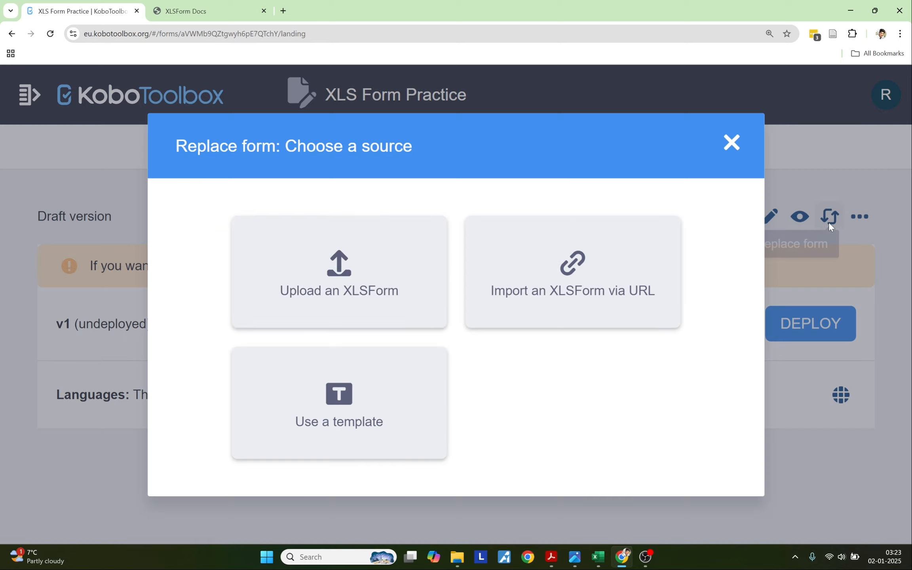
{"action": "left_click", "coordinate": [350, 279]}
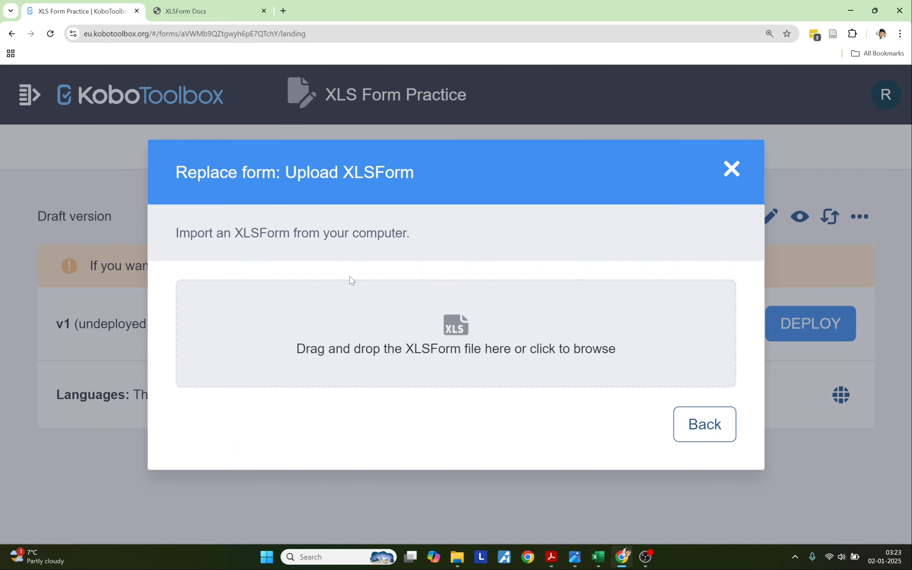
{"action": "left_click", "coordinate": [439, 345]}
{"action": "double_click", "coordinate": [529, 313]}
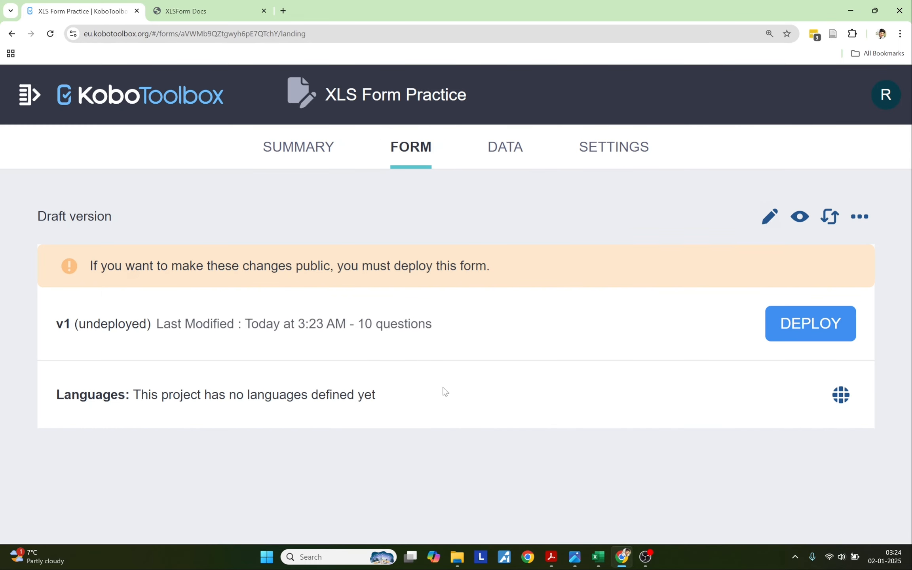
Open the draft preview and try ticking and unticking the daily ritual options.
{"action": "left_click", "coordinate": [801, 218]}
{"action": "scroll", "coordinate": [414, 361], "scroll_direction": "down", "scroll_amount": 15}
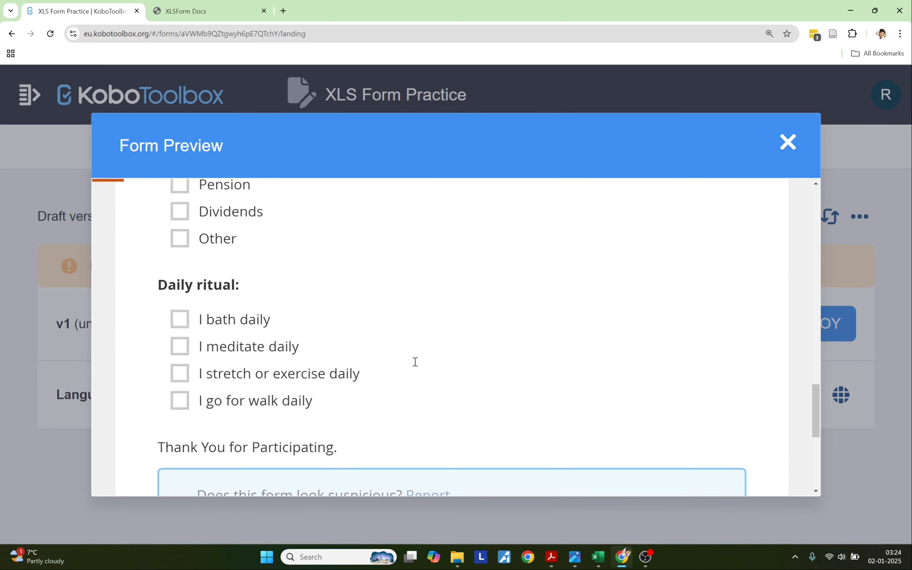
{"action": "scroll", "coordinate": [414, 366], "scroll_direction": "up", "scroll_amount": 5}
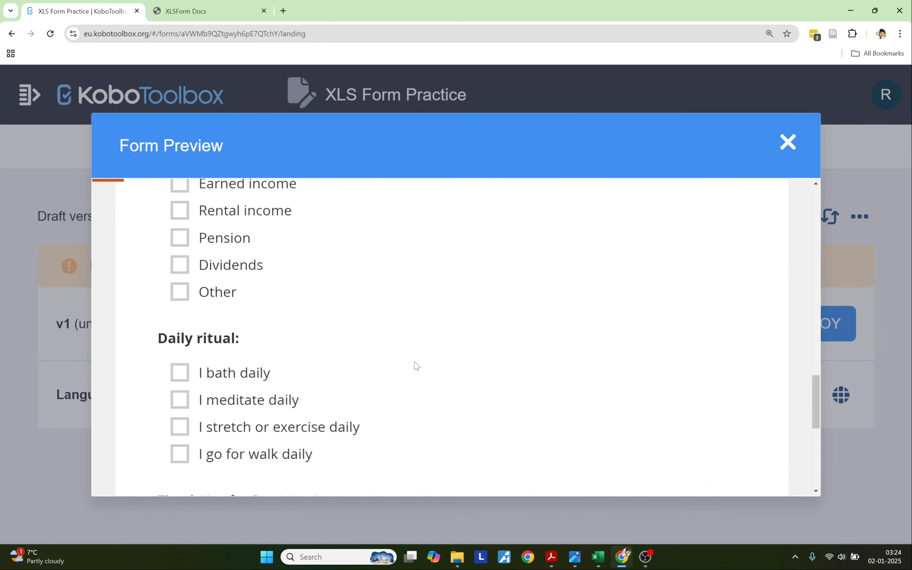
{"action": "left_click", "coordinate": [387, 373]}
{"action": "left_click", "coordinate": [224, 426]}
{"action": "left_click", "coordinate": [206, 401]}
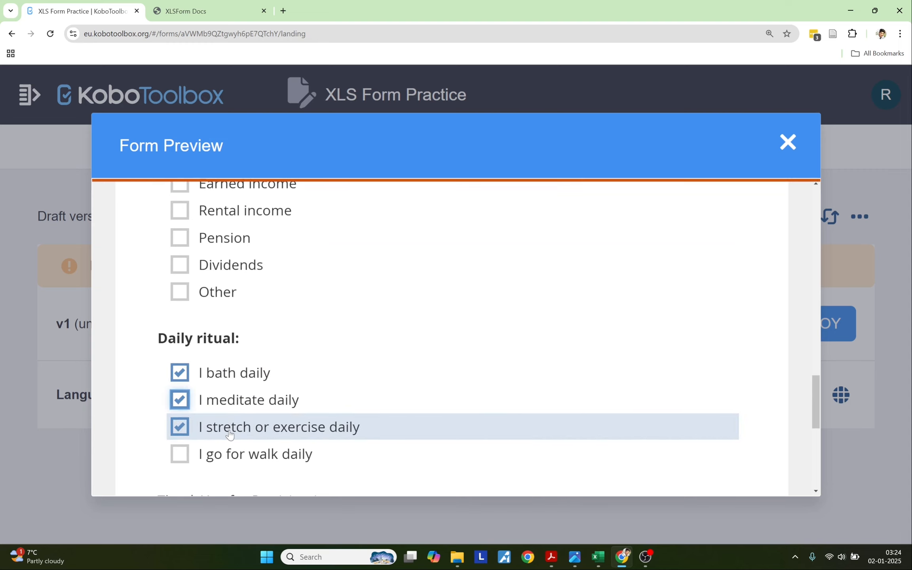
{"action": "left_click", "coordinate": [216, 427]}
{"action": "left_click", "coordinate": [221, 373]}
Tick Rental income, Pension and Dividends as income sources in the preview.
{"action": "scroll", "coordinate": [226, 325], "scroll_direction": "up", "scroll_amount": 2}
{"action": "left_click", "coordinate": [226, 326]}
{"action": "left_click", "coordinate": [214, 344]}
{"action": "left_click", "coordinate": [203, 370]}
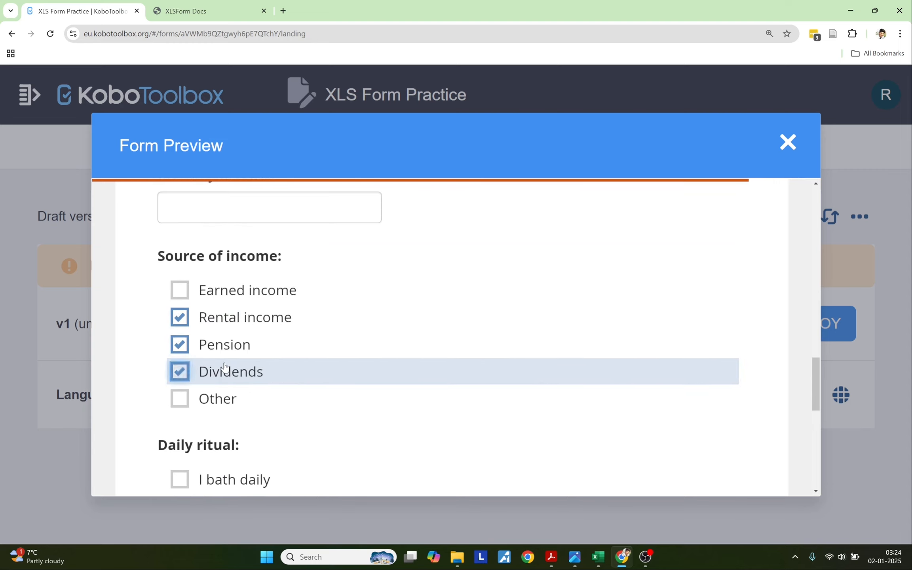
{"action": "scroll", "coordinate": [326, 397], "scroll_direction": "up", "scroll_amount": 8}
{"action": "scroll", "coordinate": [507, 403], "scroll_direction": "down", "scroll_amount": 15}
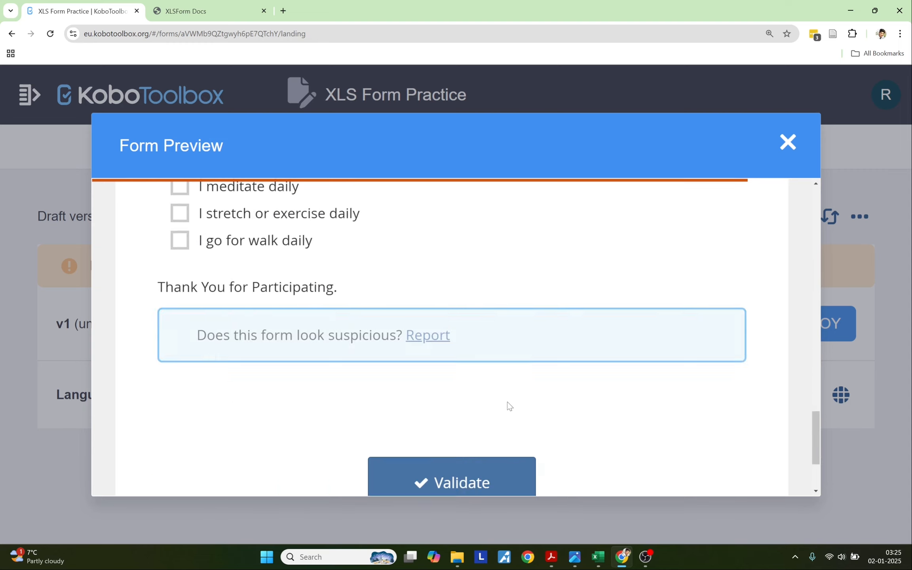
{"action": "scroll", "coordinate": [507, 403], "scroll_direction": "up", "scroll_amount": 6}
{"action": "scroll", "coordinate": [507, 402], "scroll_direction": "up", "scroll_amount": 10}
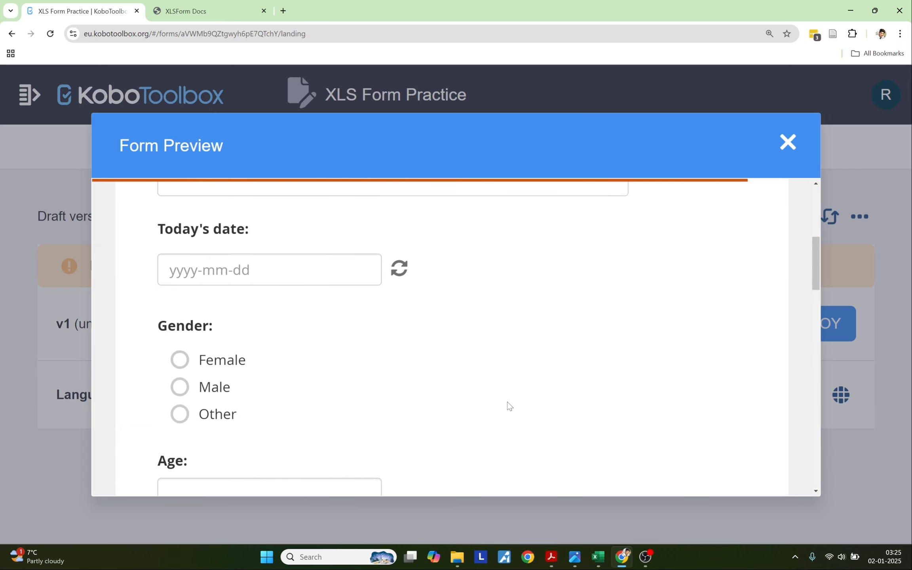
{"action": "scroll", "coordinate": [508, 402], "scroll_direction": "down", "scroll_amount": 1}
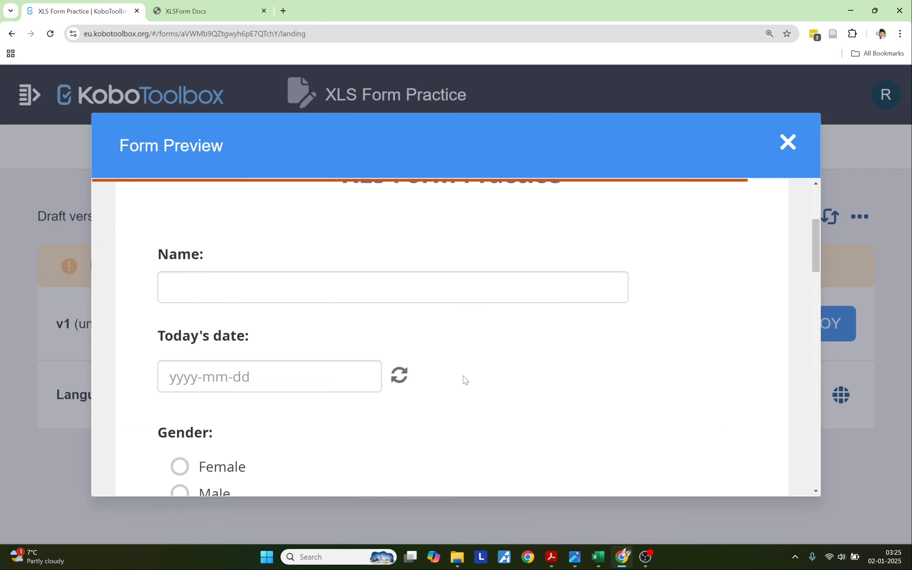
Highlight the Name: and Today's date: labels and open the date calendar.
{"action": "left_click_drag", "start_coordinate": [159, 254], "coordinate": [204, 254]}
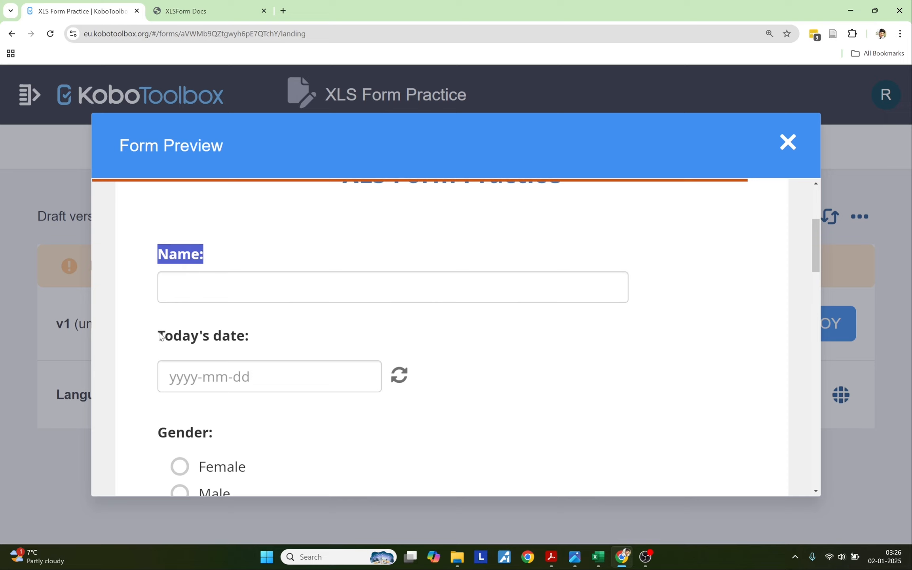
{"action": "left_click_drag", "start_coordinate": [160, 336], "coordinate": [254, 335]}
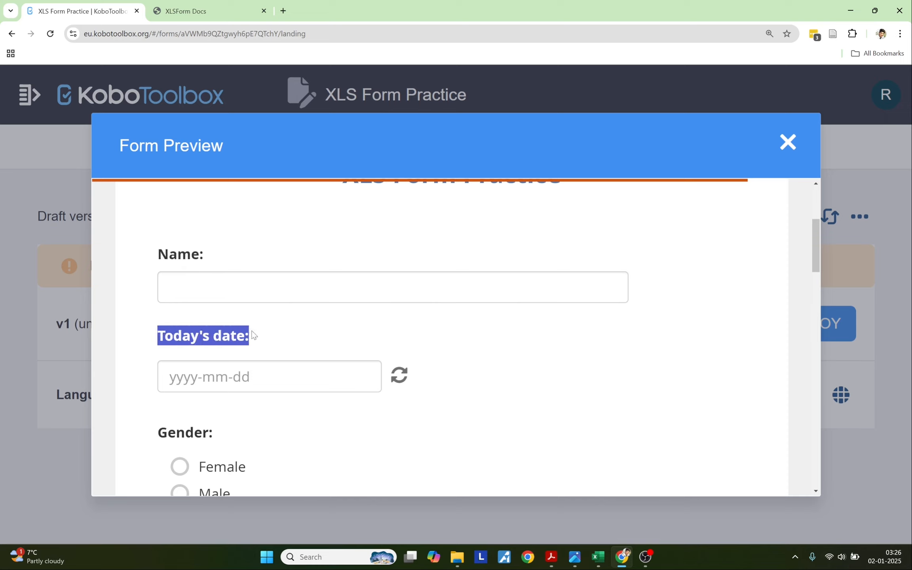
{"action": "left_click", "coordinate": [287, 363]}
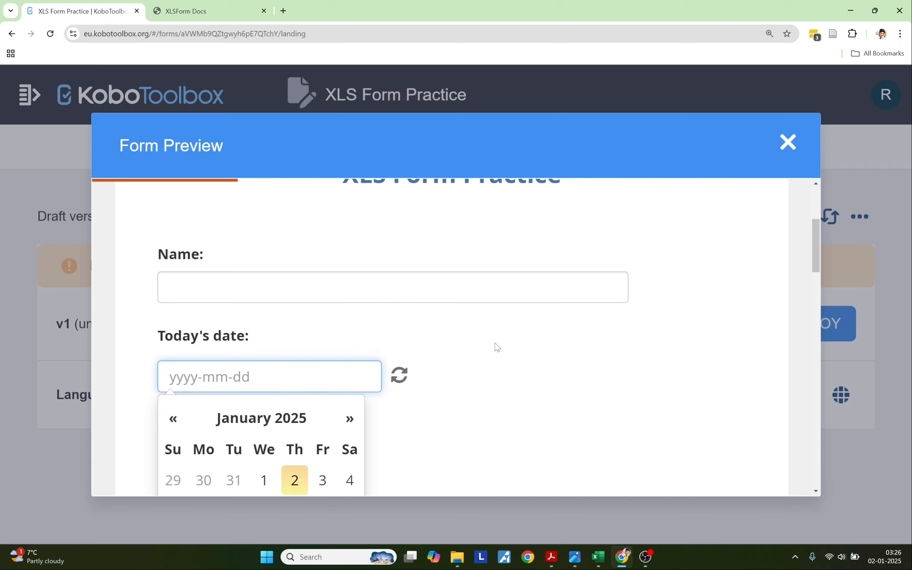
{"action": "left_click", "coordinate": [598, 557]}
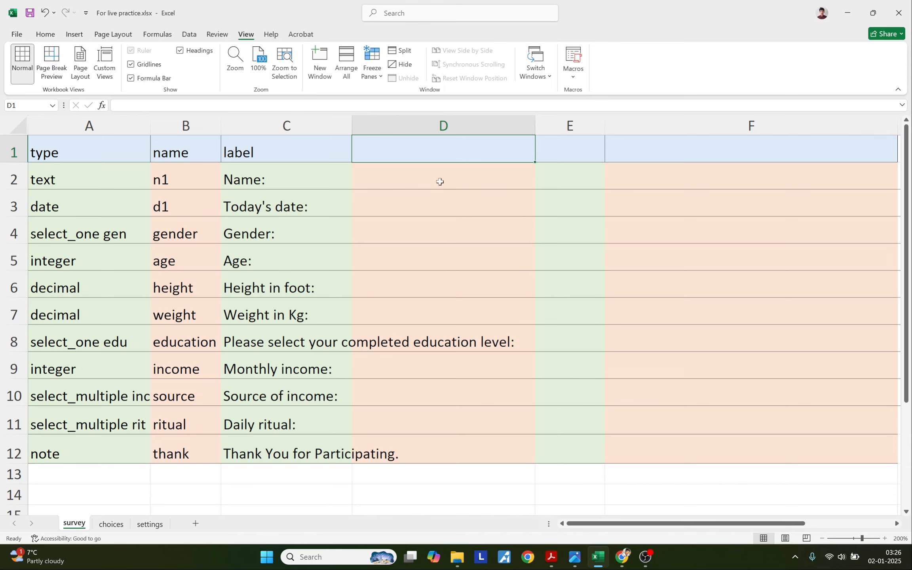
Add the header hint in D1 and select the empty cells D2 to D12.
{"action": "type", "text": "h"}
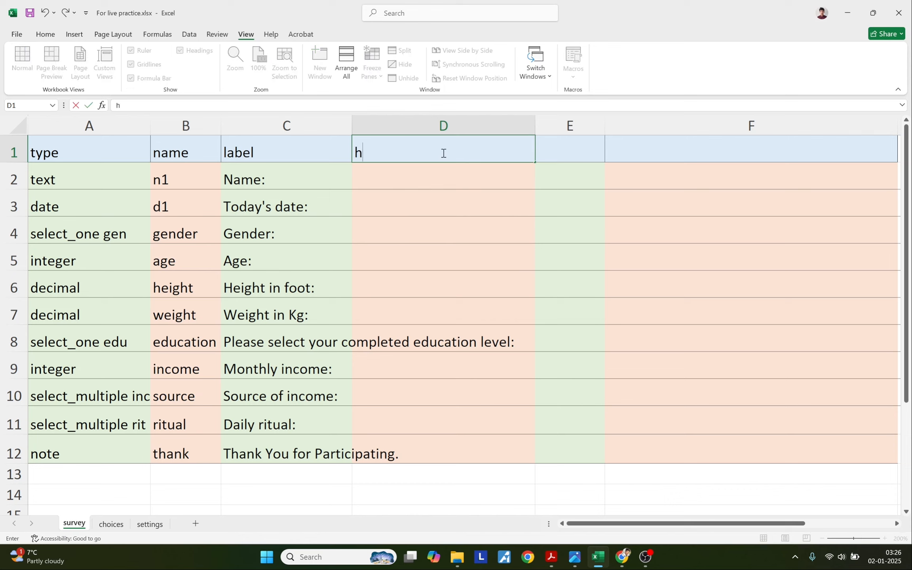
{"action": "type", "text": "int"}
{"action": "key", "text": "Return"}
{"action": "left_click", "coordinate": [393, 147]}
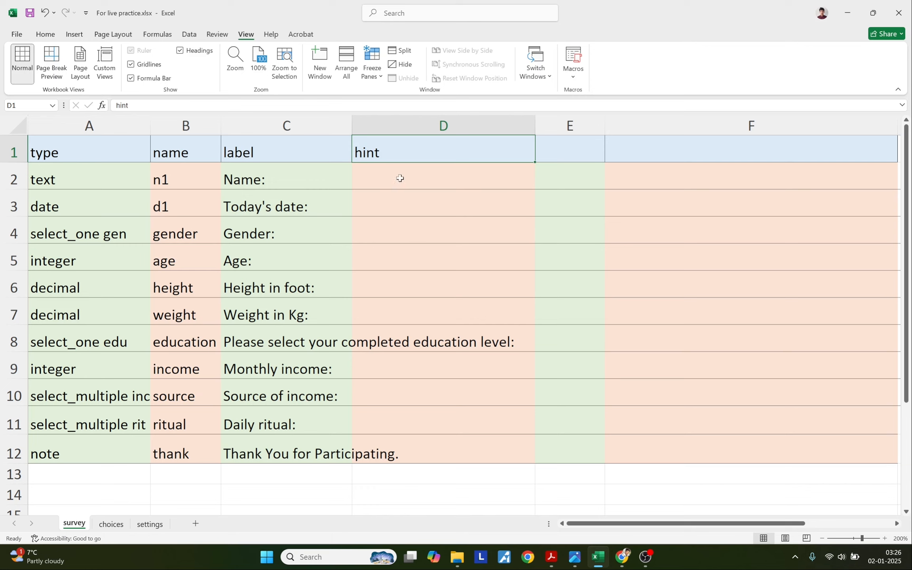
{"action": "left_click_drag", "start_coordinate": [401, 182], "coordinate": [410, 446]}
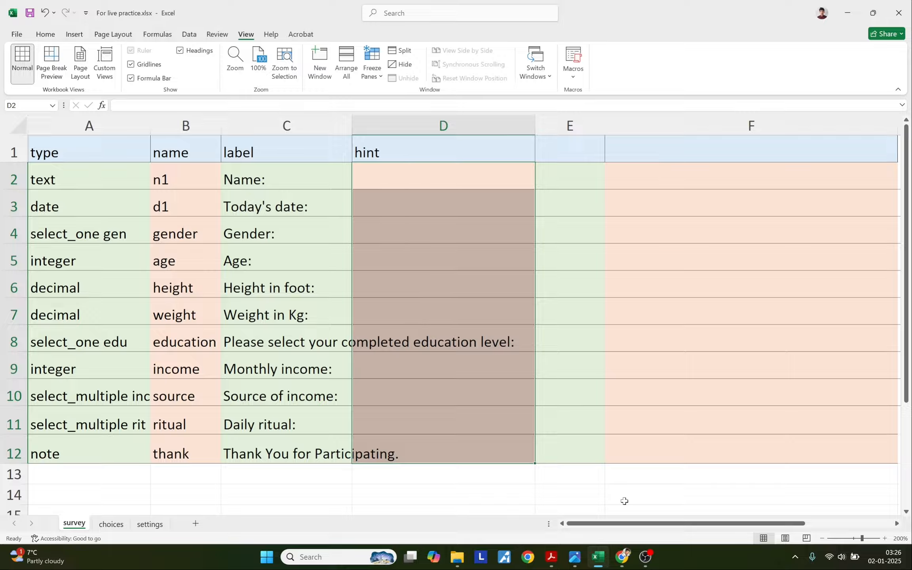
Paste the Name hint 'Full name please.' into D2 and the Age hint into D5.
{"action": "left_click", "coordinate": [551, 557]}
{"action": "left_click_drag", "start_coordinate": [95, 61], "coordinate": [202, 64]}
{"action": "key", "text": "ctrl+c"}
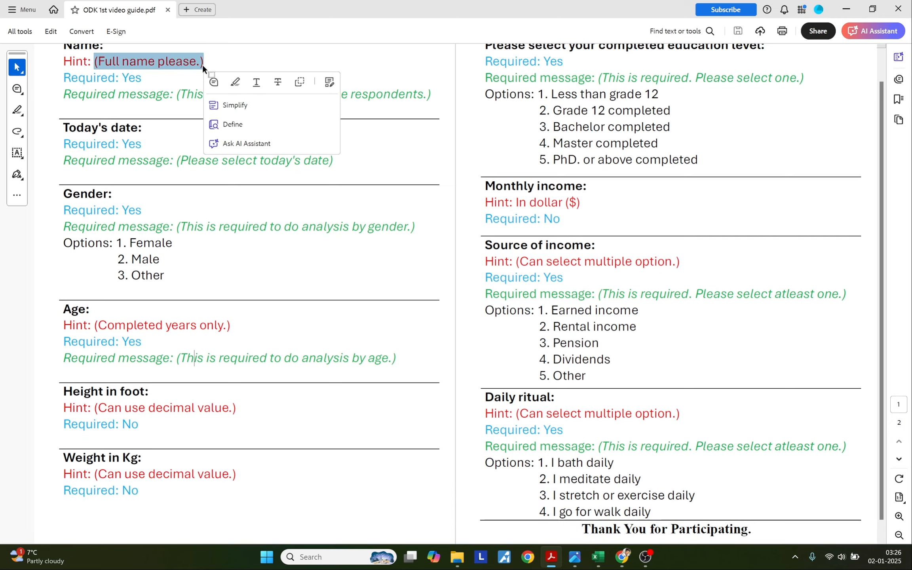
{"action": "key", "text": "alt+Tab"}
{"action": "double_click", "coordinate": [403, 176]}
{"action": "key", "text": "ctrl+v"}
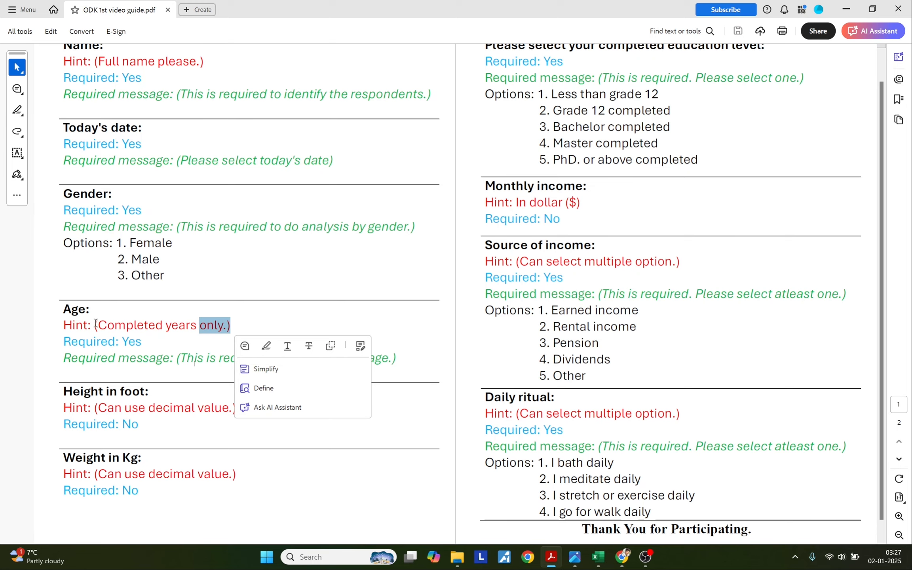
{"action": "left_click_drag", "start_coordinate": [96, 324], "coordinate": [237, 326]}
{"action": "key", "text": "ctrl+c"}
{"action": "key", "text": "alt+Tab"}
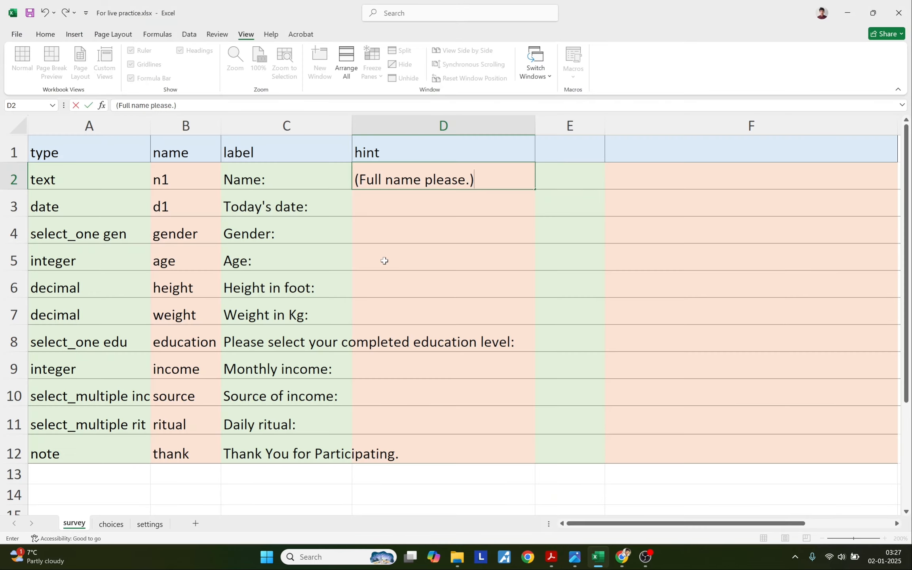
{"action": "double_click", "coordinate": [384, 261]}
{"action": "key", "text": "ctrl+v"}
Paste the hint 'Can use decimal value.' into D6 and D7.
{"action": "key", "text": "alt+Tab"}
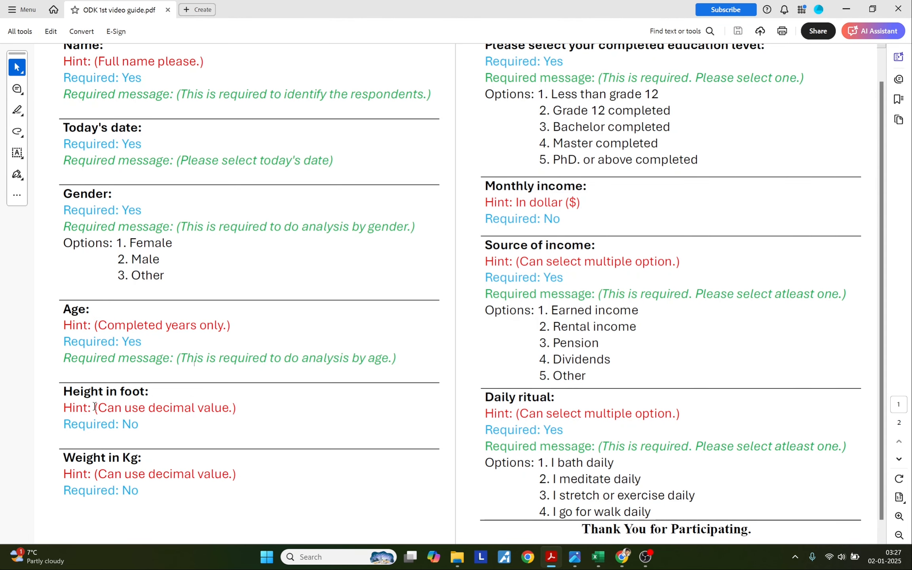
{"action": "left_click_drag", "start_coordinate": [96, 407], "coordinate": [237, 407]}
{"action": "key", "text": "ctrl+c"}
{"action": "key", "text": "alt+Tab"}
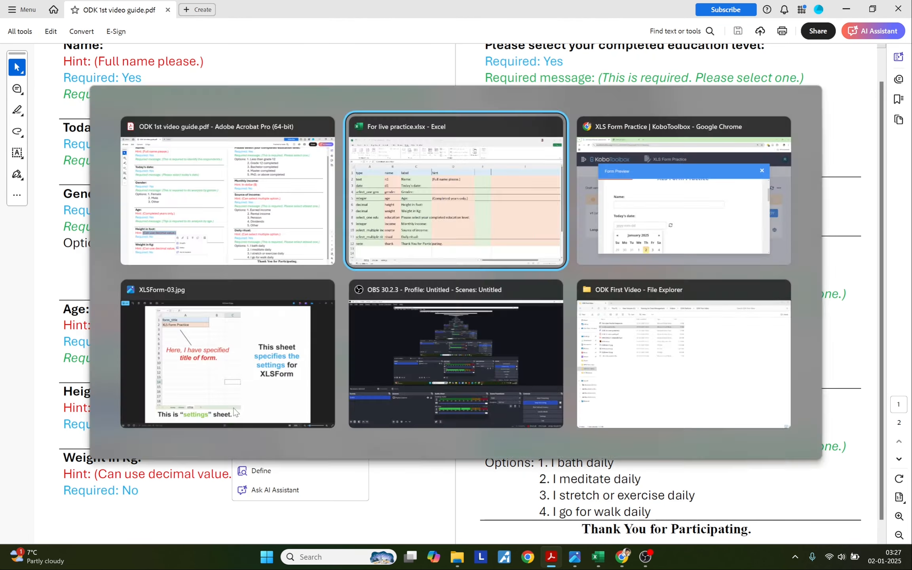
{"action": "key", "text": "Return"}
{"action": "key", "text": "ctrl+v"}
{"action": "left_click", "coordinate": [373, 314]}
{"action": "key", "text": "ctrl+v"}
Paste the Monthly income hint 'In dollar ($)' into D9.
{"action": "key", "text": "alt+Tab"}
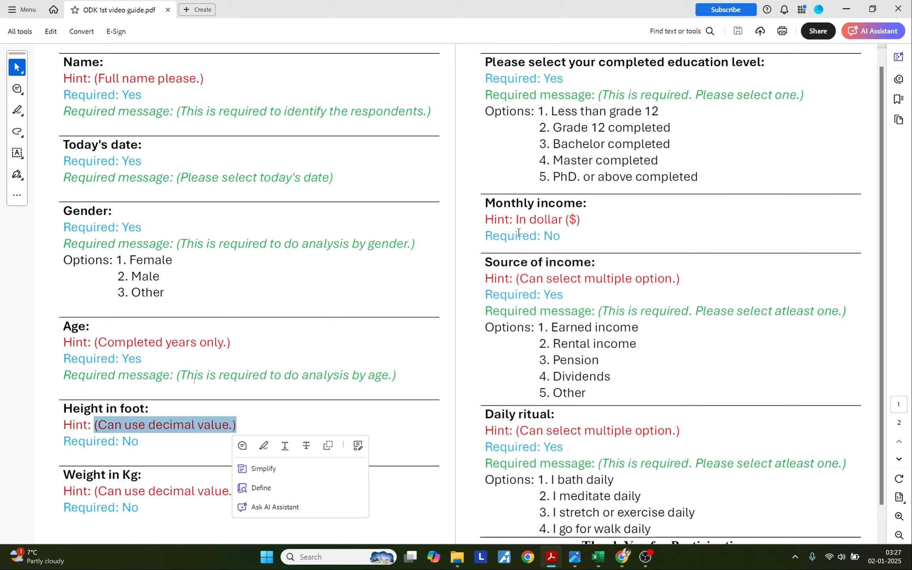
{"action": "left_click_drag", "start_coordinate": [517, 220], "coordinate": [578, 224]}
{"action": "key", "text": "ctrl+c"}
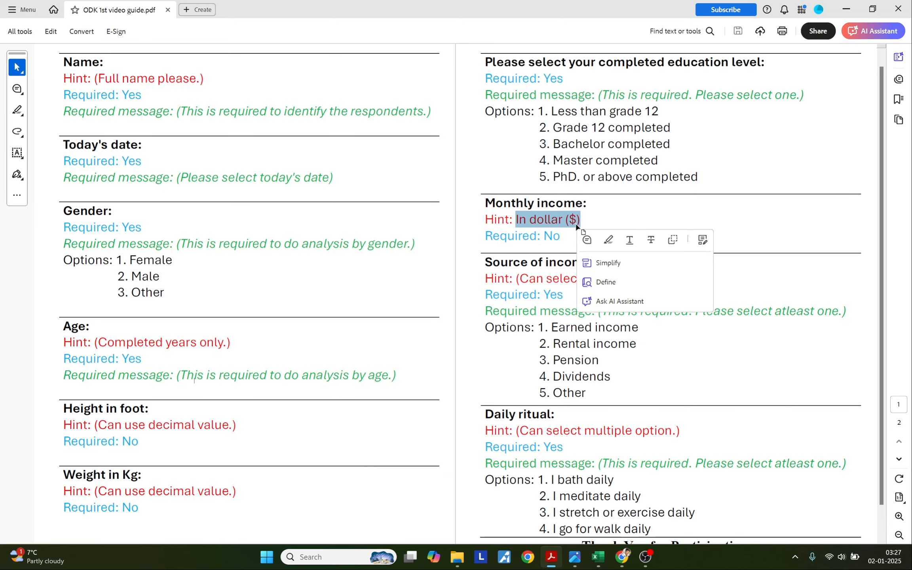
{"action": "key", "text": "alt+Tab"}
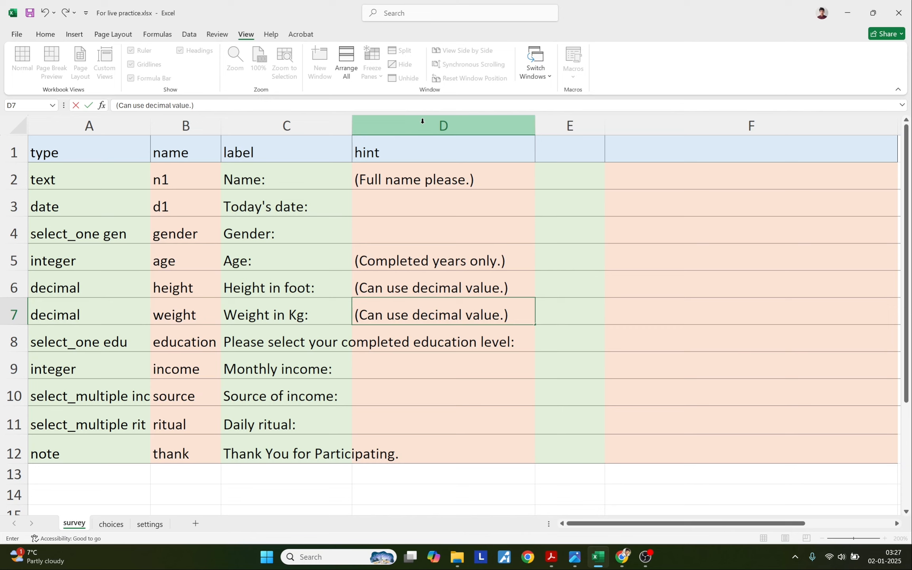
{"action": "left_click", "coordinate": [390, 365]}
{"action": "key", "text": "ctrl+v"}
Paste the multiple-option hint into D10 and D11, then review column D.
{"action": "key", "text": "alt+Tab"}
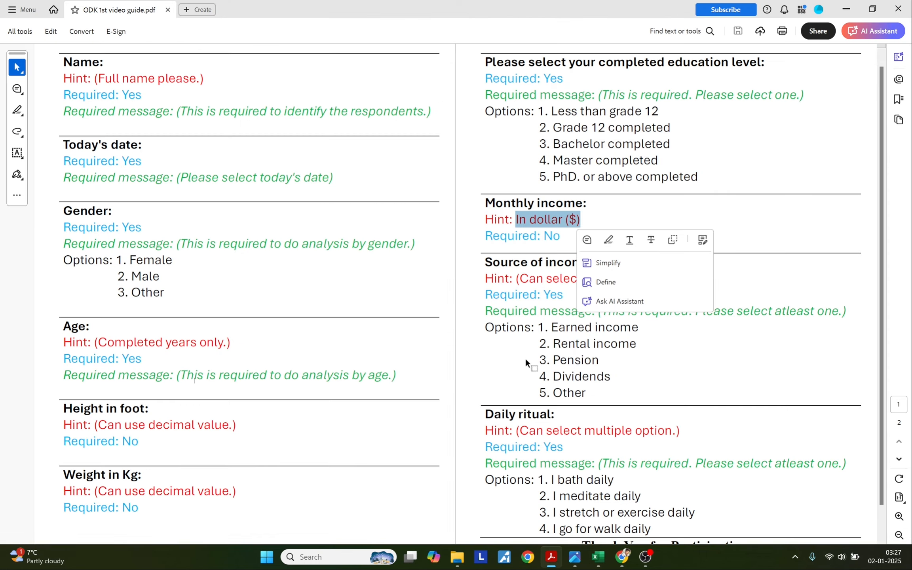
{"action": "key", "text": "alt+Tab"}
{"action": "left_click", "coordinate": [393, 392]}
{"action": "type", "text": "(Can select multiple option.)"}
{"action": "left_click", "coordinate": [391, 421]}
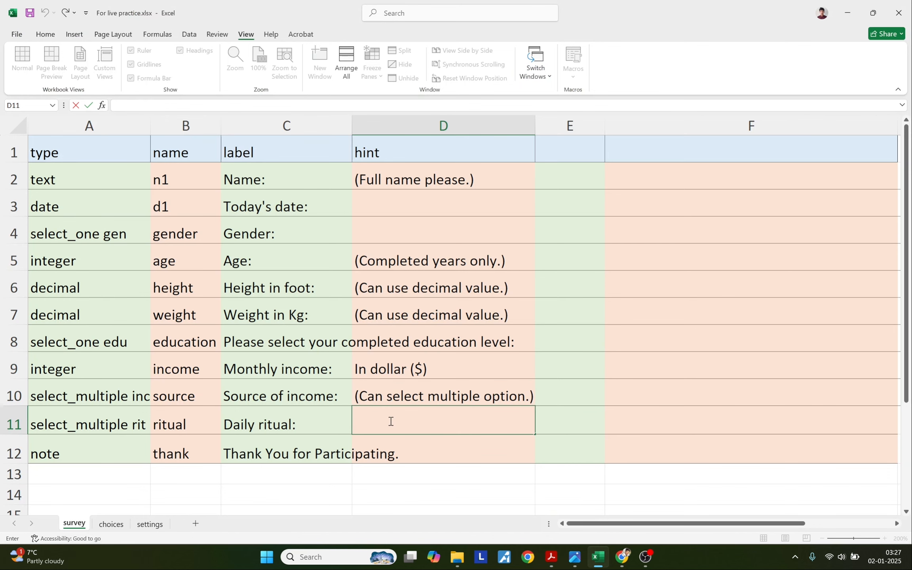
{"action": "type", "text": "(Can select multiple option.)"}
{"action": "left_click", "coordinate": [435, 129]}
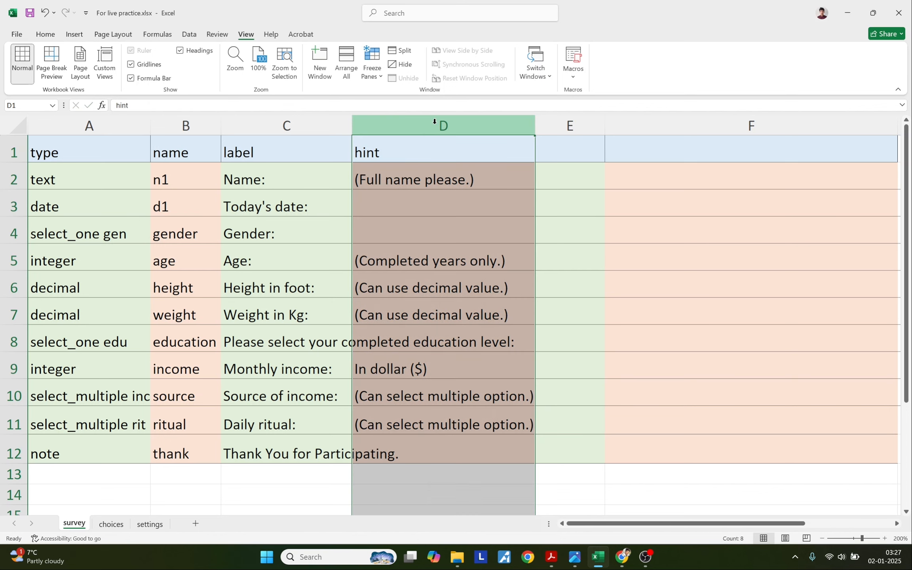
{"action": "left_click", "coordinate": [551, 309]}
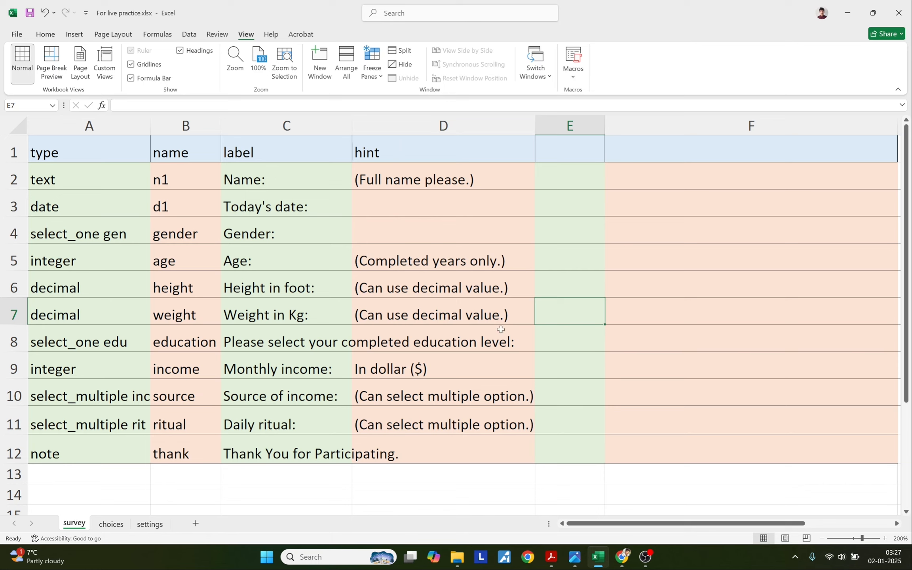
Replace the KoboToolbox project's form by uploading the updated XLSForm workbook.
{"action": "left_click", "coordinate": [619, 564]}
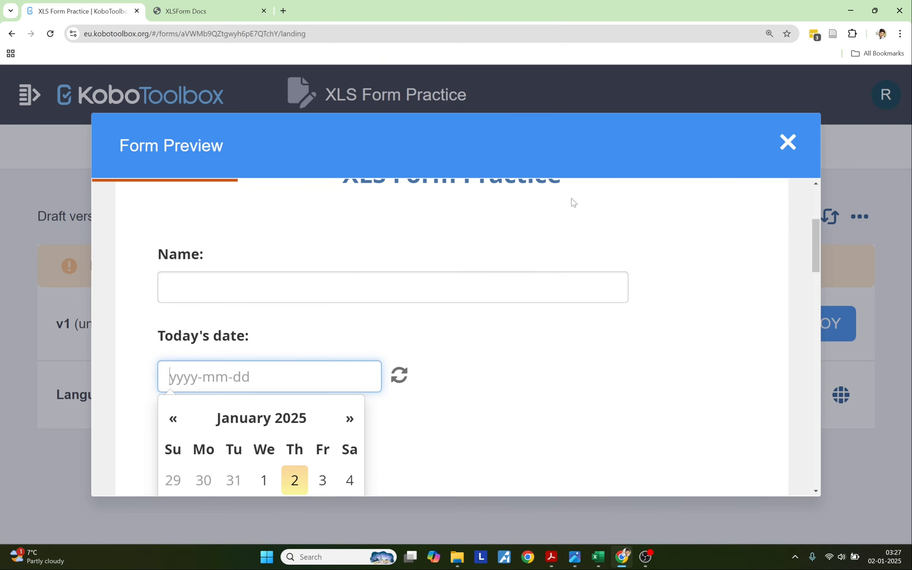
{"action": "left_click", "coordinate": [787, 142]}
{"action": "left_click", "coordinate": [830, 222]}
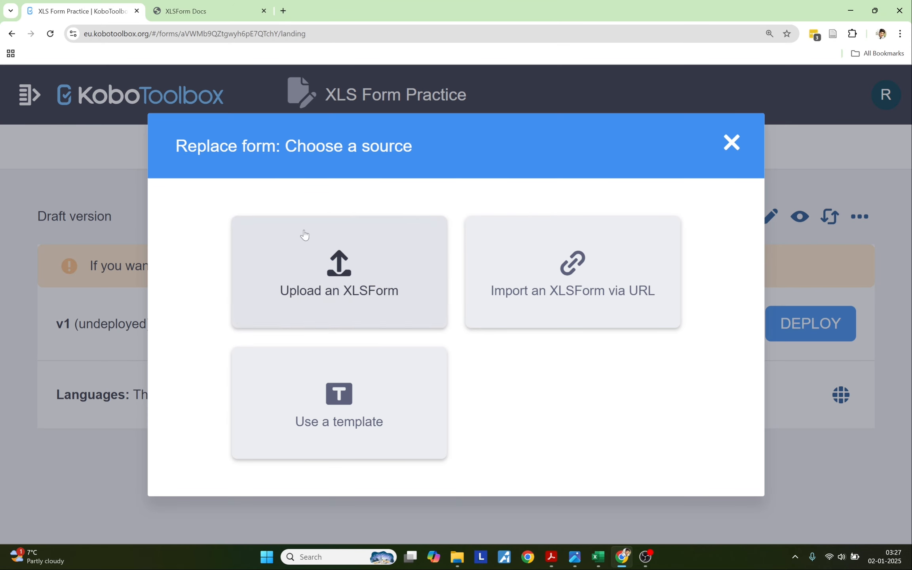
{"action": "left_click", "coordinate": [304, 236]}
{"action": "left_click", "coordinate": [391, 304]}
{"action": "left_click", "coordinate": [737, 503]}
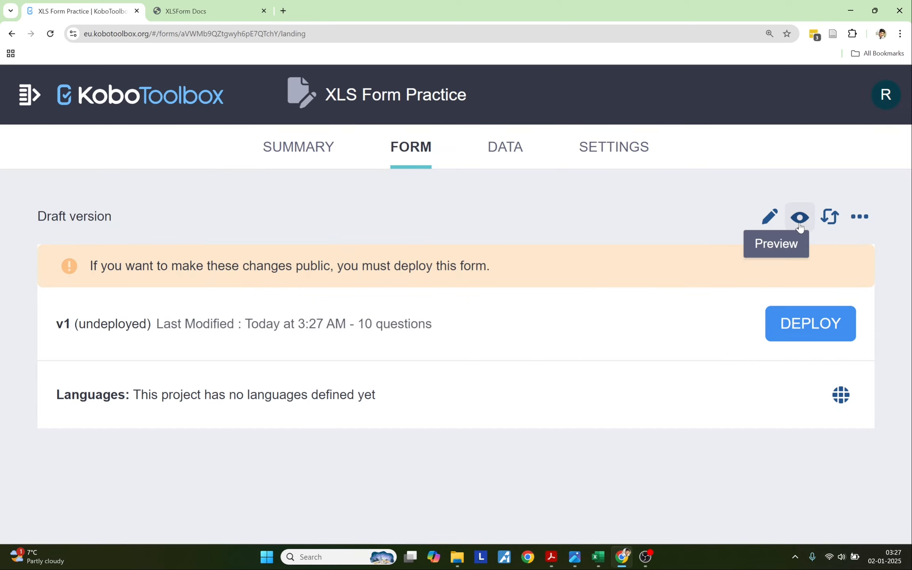
Preview the updated form down to the thank-you note to confirm the hints, then return to Excel.
{"action": "left_click", "coordinate": [800, 217]}
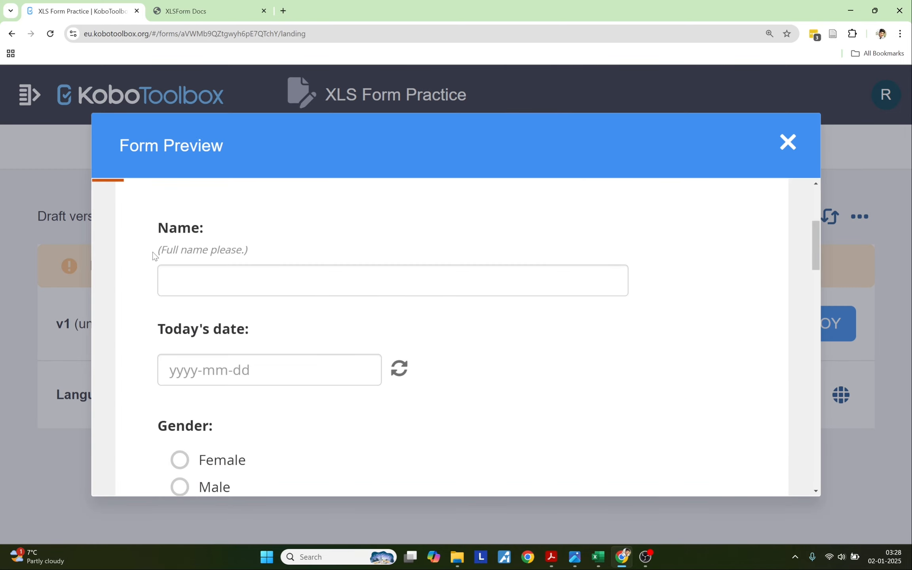
{"action": "scroll", "coordinate": [223, 321], "scroll_direction": "down", "scroll_amount": 3}
{"action": "scroll", "coordinate": [175, 407], "scroll_direction": "down", "scroll_amount": 2}
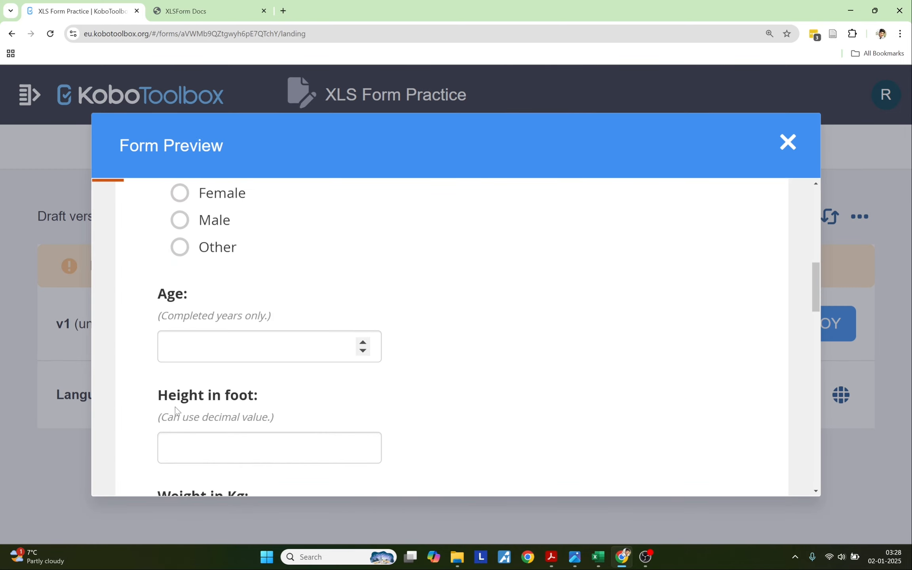
{"action": "scroll", "coordinate": [175, 407], "scroll_direction": "down", "scroll_amount": 9}
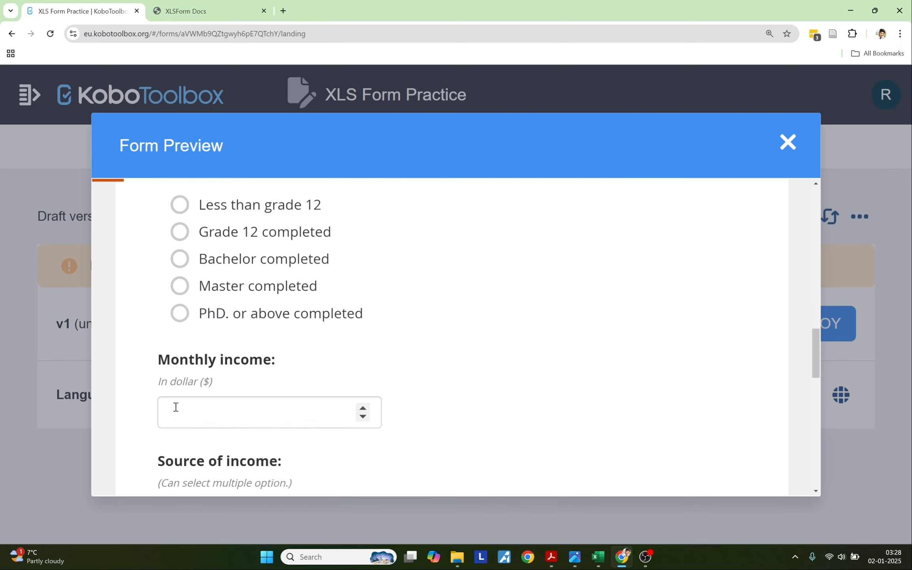
{"action": "scroll", "coordinate": [175, 407], "scroll_direction": "down", "scroll_amount": 3}
{"action": "scroll", "coordinate": [327, 384], "scroll_direction": "down", "scroll_amount": 8}
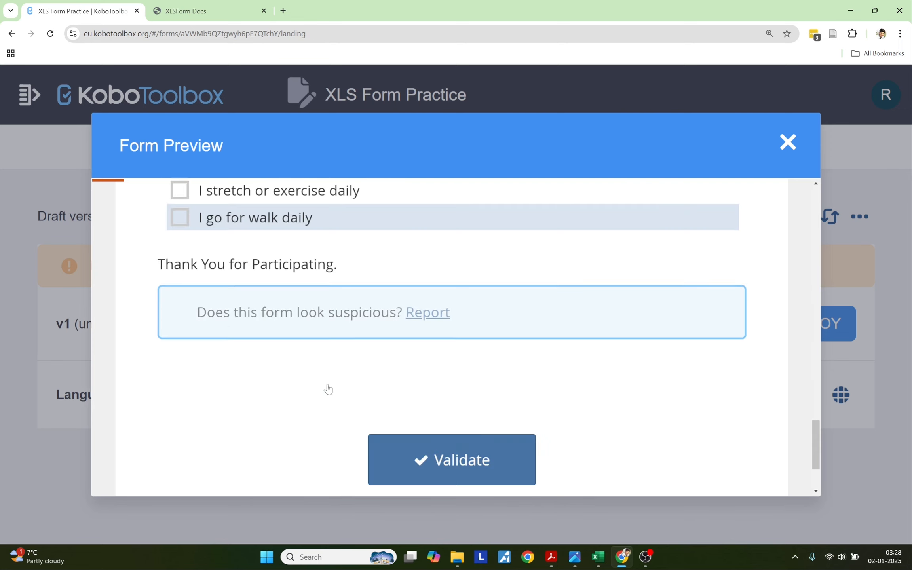
{"action": "scroll", "coordinate": [327, 389], "scroll_direction": "up", "scroll_amount": 20}
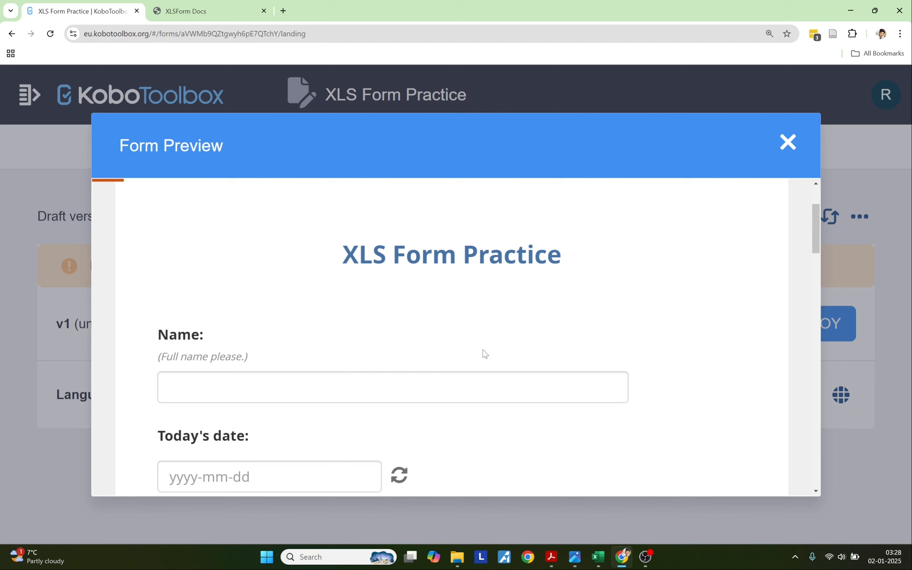
{"action": "left_click", "coordinate": [598, 557]}
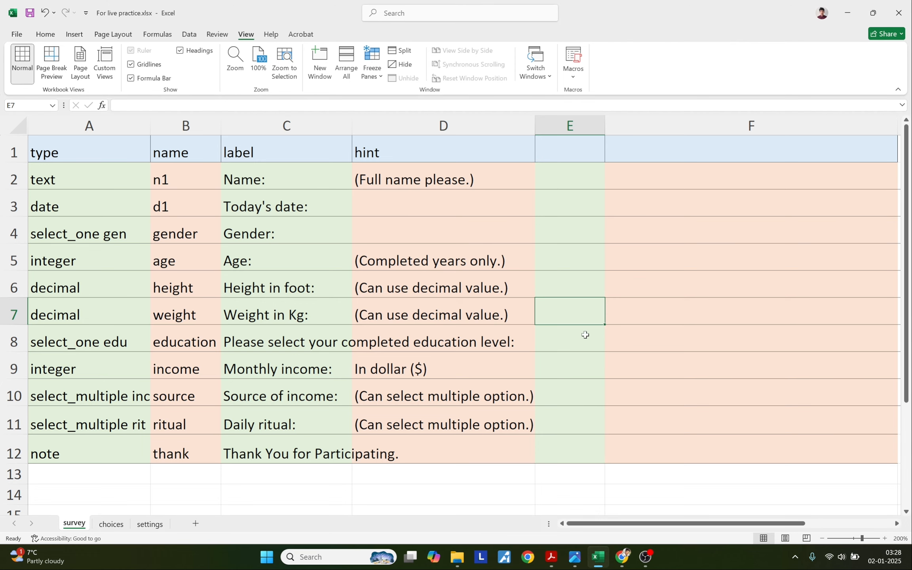
Enter the header 'required' in cell E1.
{"action": "left_click", "coordinate": [554, 160]}
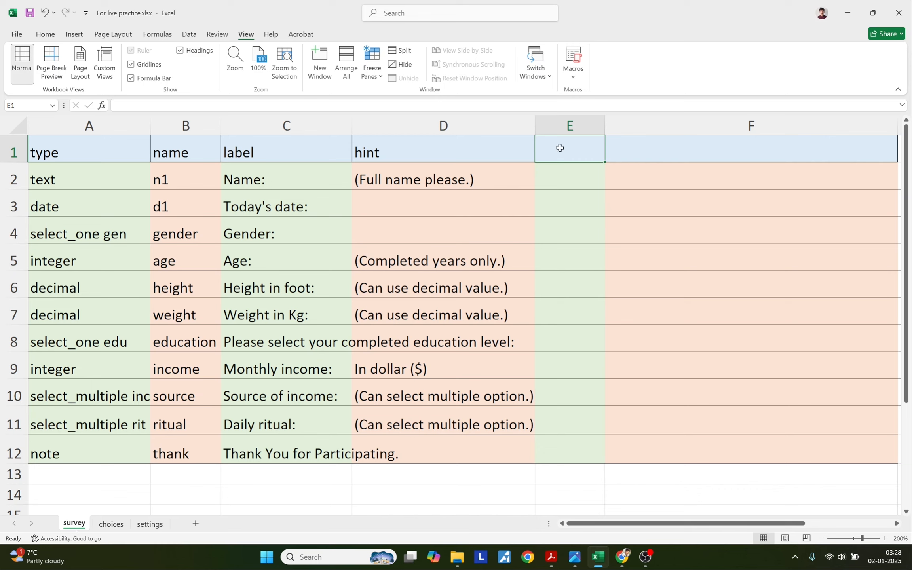
{"action": "type", "text": "required"}
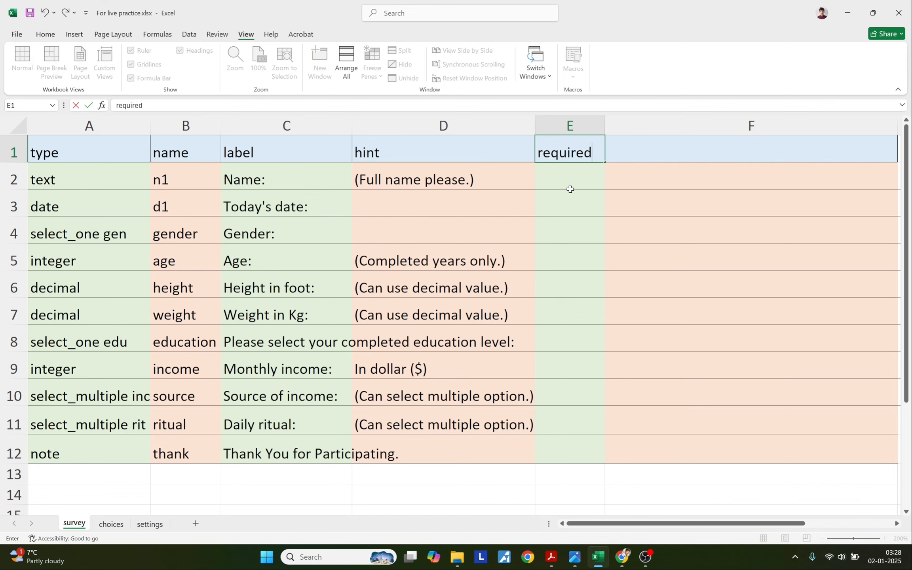
{"action": "left_click", "coordinate": [559, 126]}
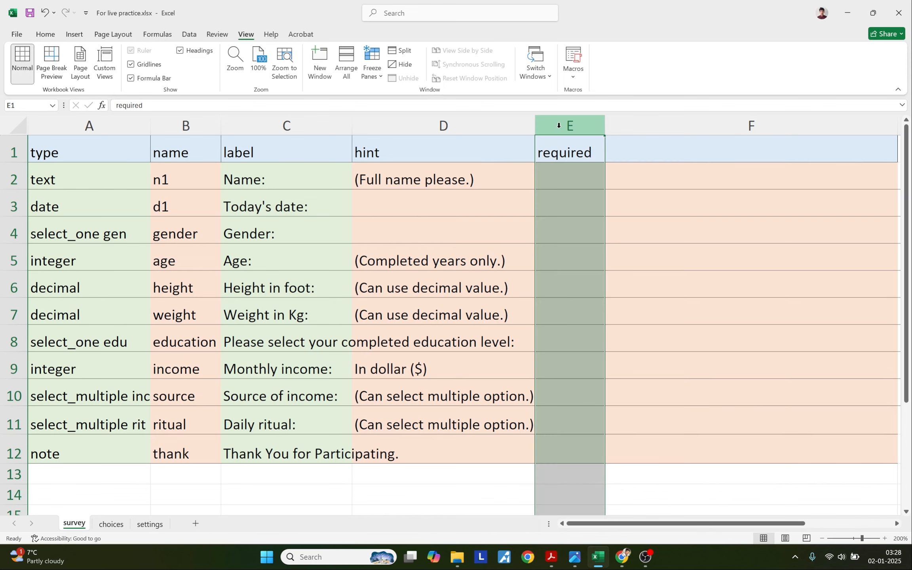
Enter Yes in E2–E5 for Name, Today's date, Gender and Age, following the PDF guide.
{"action": "left_click", "coordinate": [568, 177]}
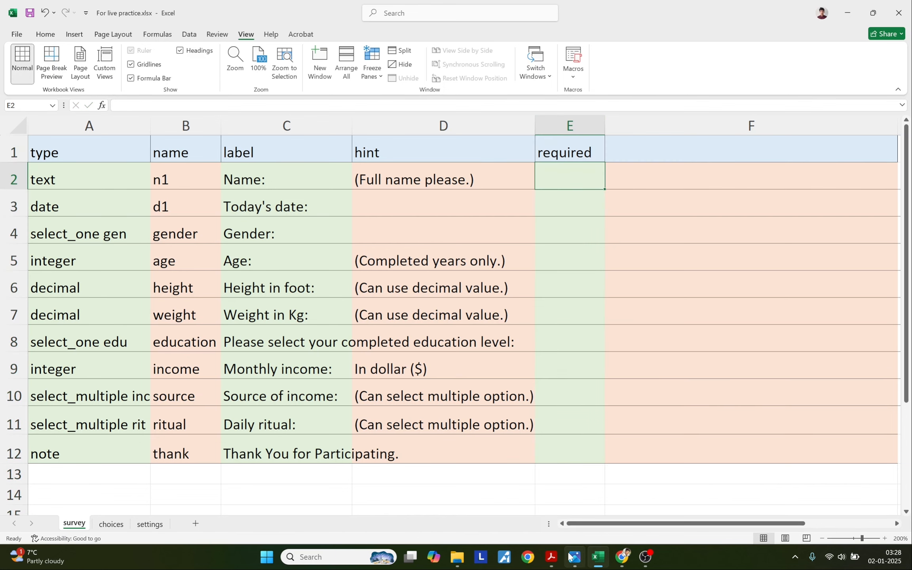
{"action": "left_click", "coordinate": [551, 557]}
{"action": "key", "text": "alt+Tab"}
{"action": "type", "text": "Yes"}
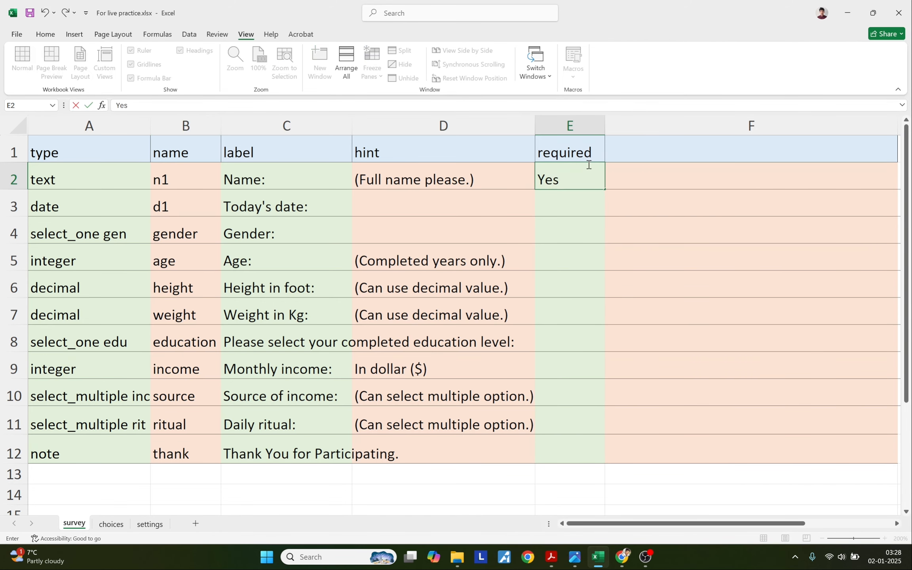
{"action": "key", "text": "Return"}
{"action": "type", "text": "Yes"}
{"action": "key", "text": "Return"}
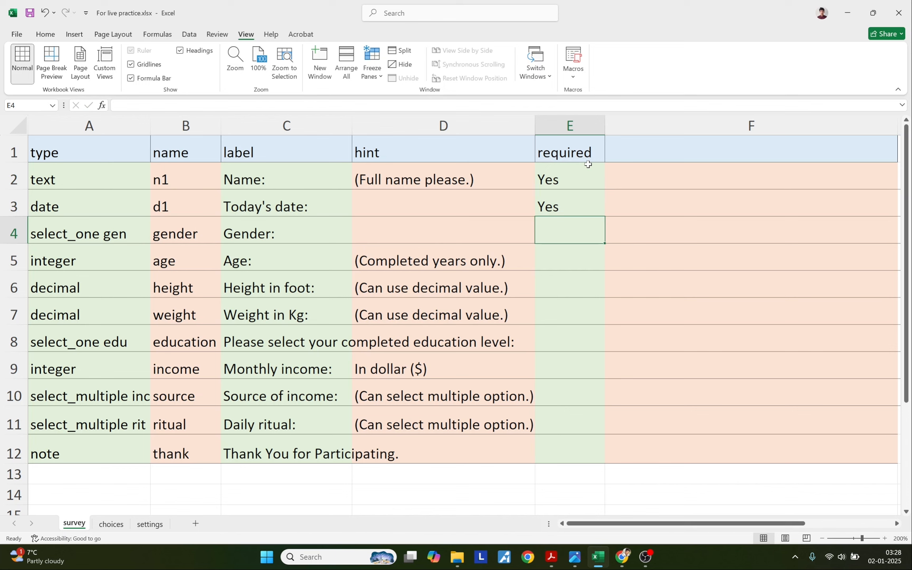
{"action": "type", "text": "Yes"}
{"action": "key", "text": "Return"}
{"action": "type", "text": "Yes"}
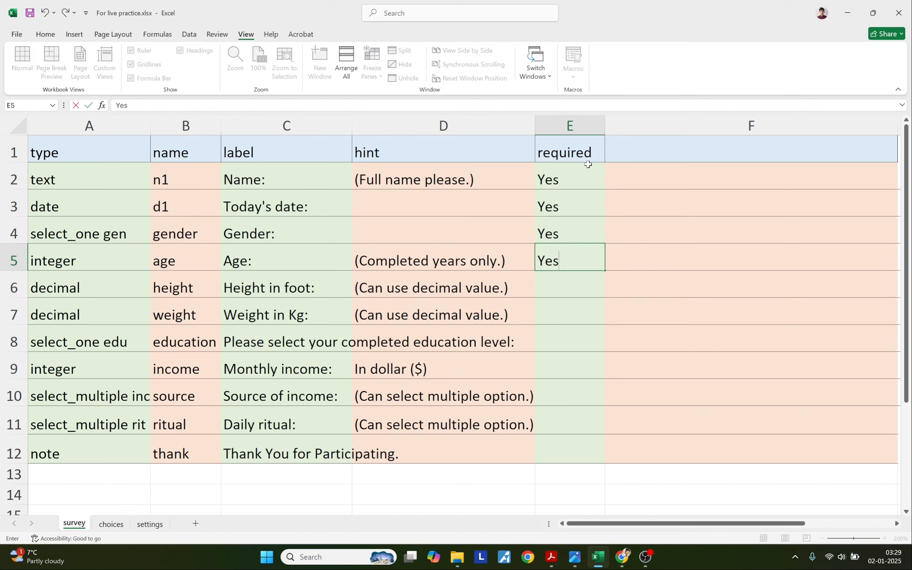
{"action": "key", "text": "Return"}
Enter No for height, weight and monthly income in E6, E7 and E9.
{"action": "key", "text": "alt+Tab"}
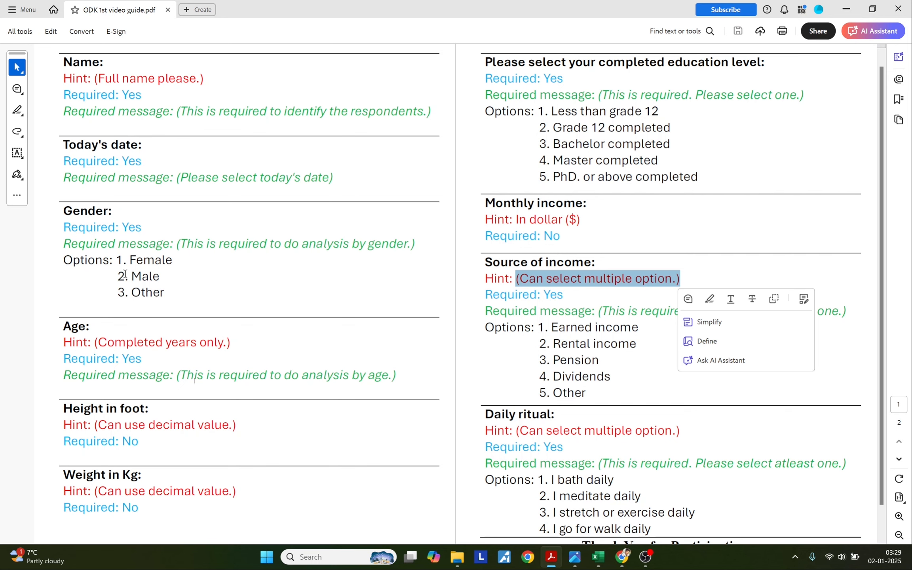
{"action": "key", "text": "alt+Tab"}
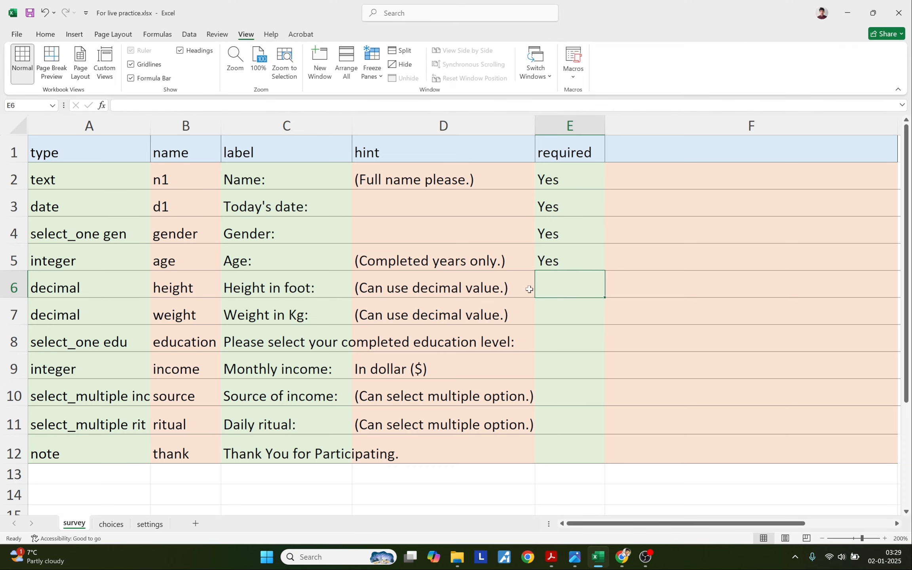
{"action": "type", "text": "No"}
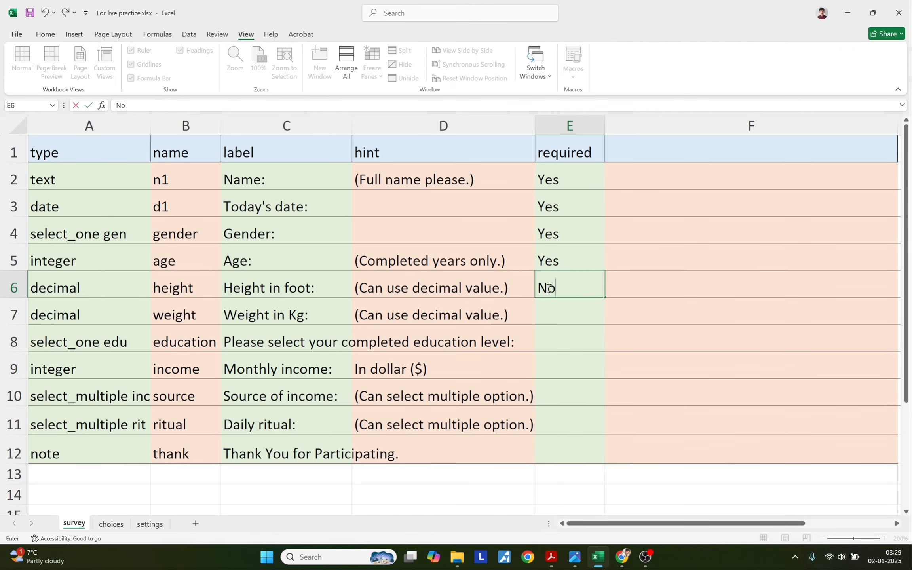
{"action": "key", "text": "Return"}
{"action": "type", "text": "No"}
{"action": "key", "text": "Tab"}
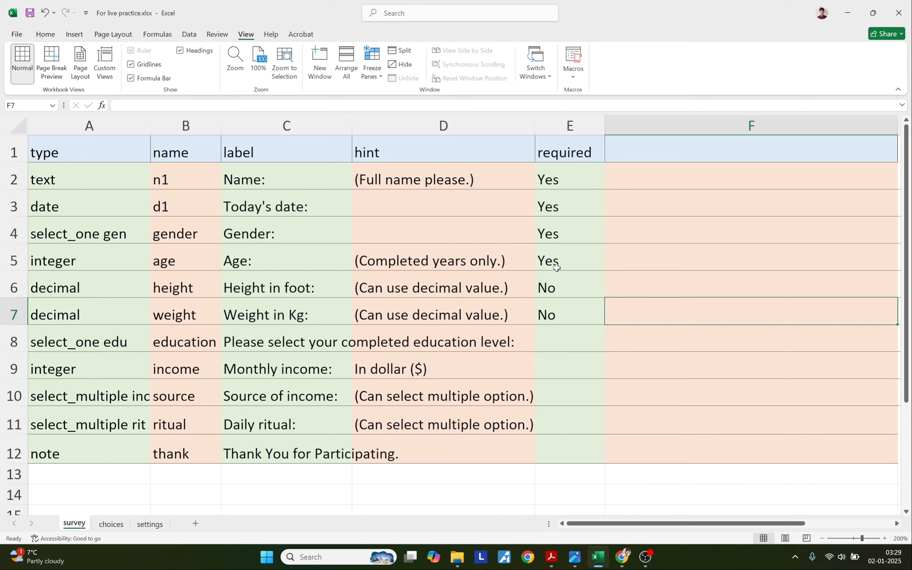
{"action": "key", "text": "alt+Tab"}
{"action": "double_click", "coordinate": [546, 78]}
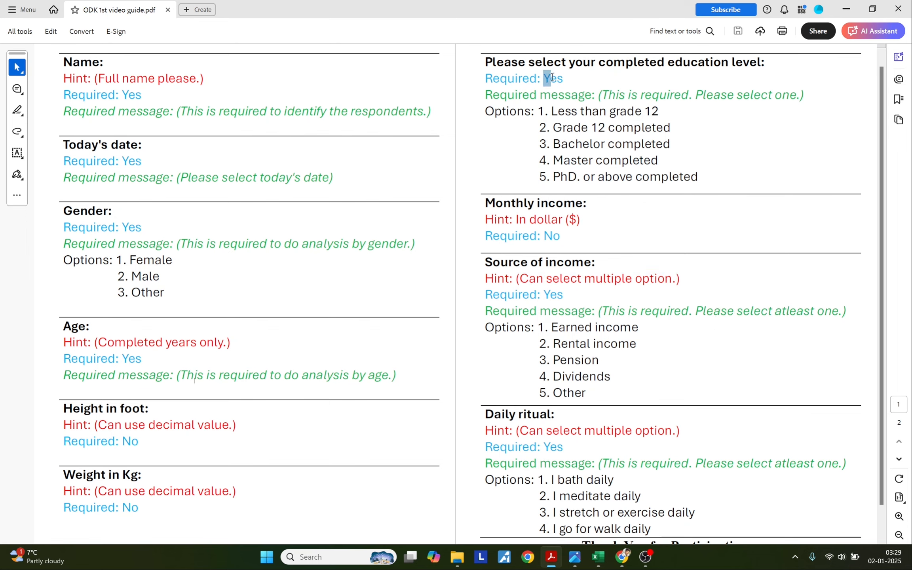
{"action": "key", "text": "alt+Tab"}
{"action": "left_click", "coordinate": [563, 371]}
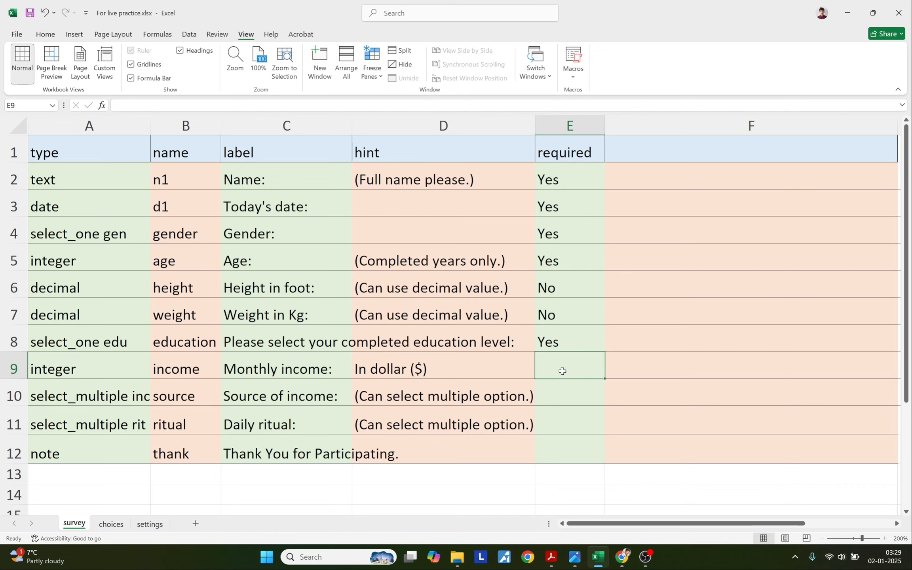
{"action": "type", "text": "No"}
{"action": "key", "text": "alt+Tab"}
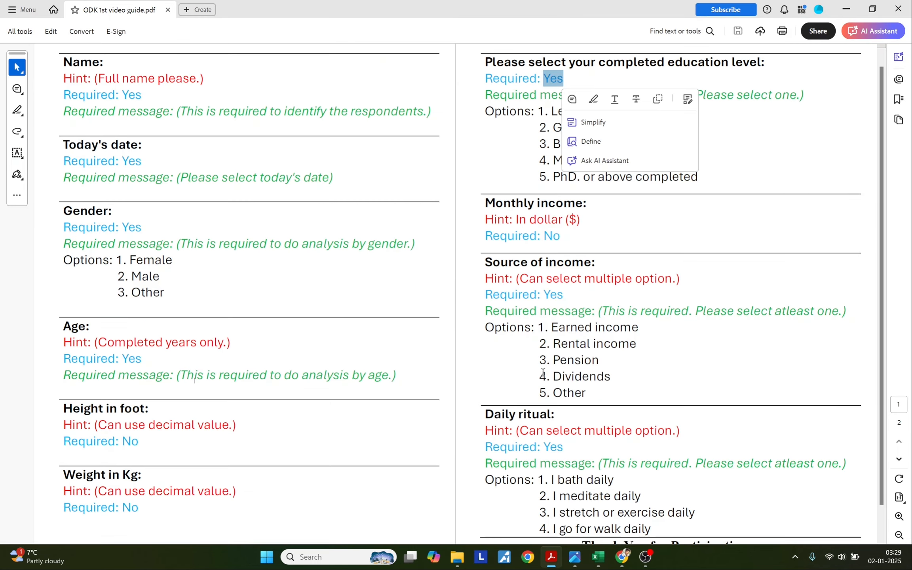
{"action": "key", "text": "alt+Tab"}
Enter Yes for source of income and daily ritual in E10 and E11.
{"action": "left_click", "coordinate": [566, 390]}
{"action": "type", "text": "Yes"}
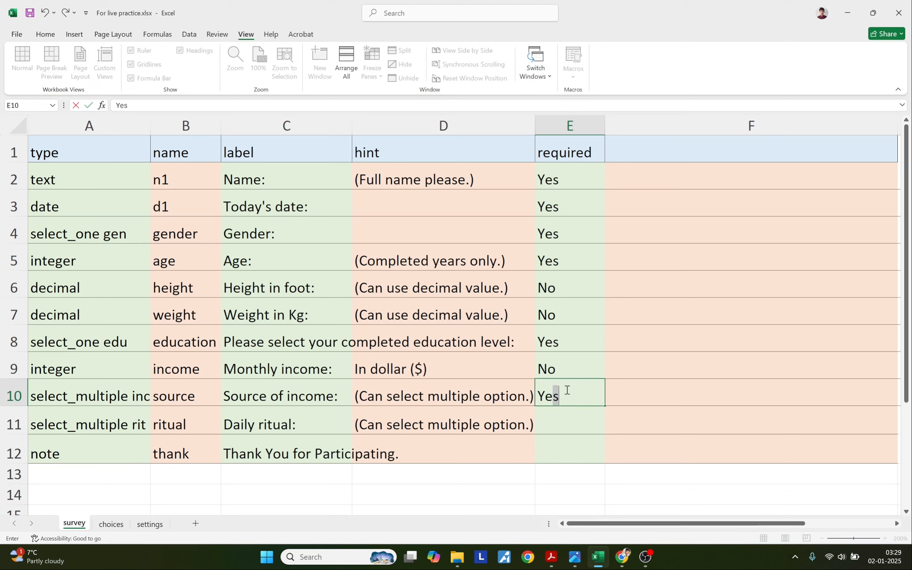
{"action": "key", "text": "Return"}
{"action": "type", "text": "Yes"}
{"action": "key", "text": "Return"}
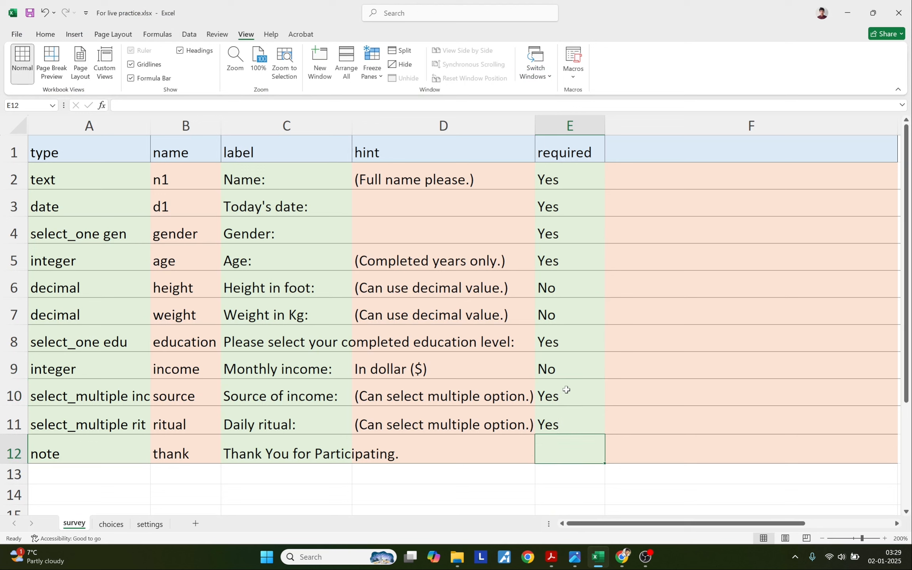
Review the required values in E2:E11 and the whole column E.
{"action": "left_click_drag", "start_coordinate": [556, 177], "coordinate": [563, 415]}
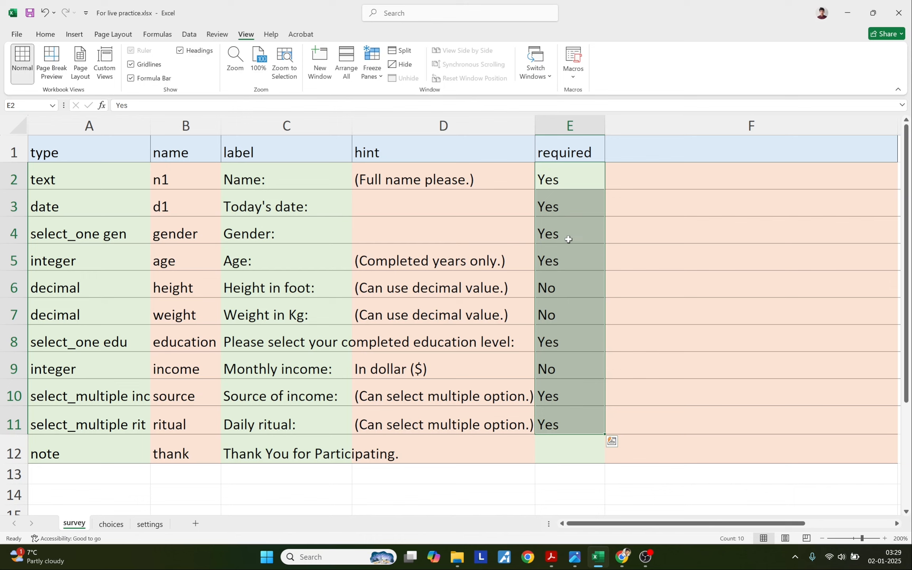
{"action": "left_click", "coordinate": [560, 295]}
{"action": "left_click_drag", "start_coordinate": [560, 298], "coordinate": [560, 303]}
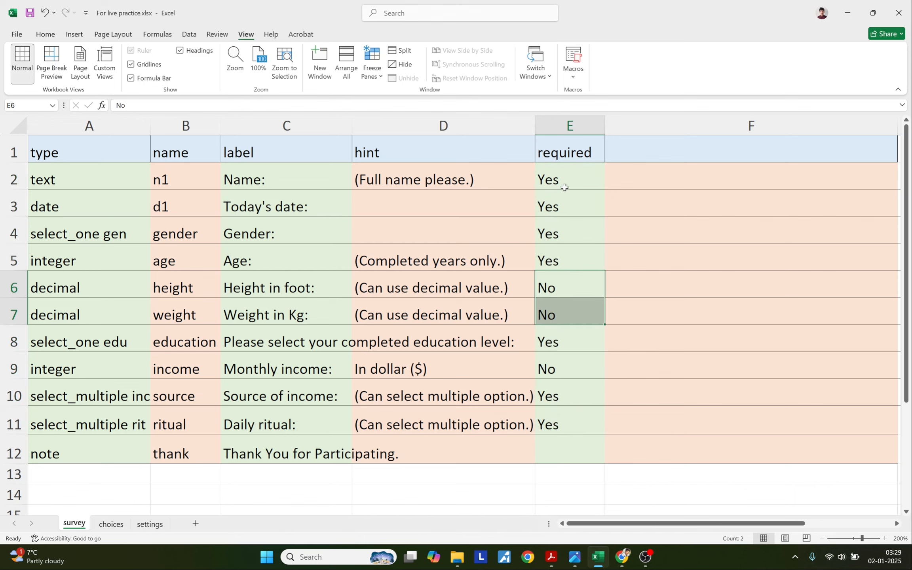
{"action": "left_click", "coordinate": [555, 118]}
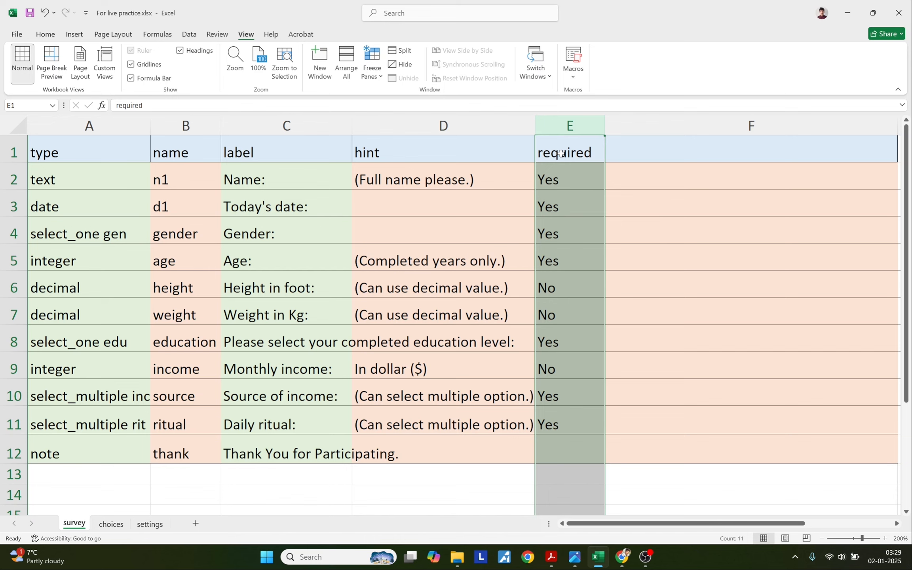
{"action": "left_click", "coordinate": [561, 154]}
Replace the KoboToolbox form with the updated XLSForm and open its preview.
{"action": "left_click", "coordinate": [623, 557]}
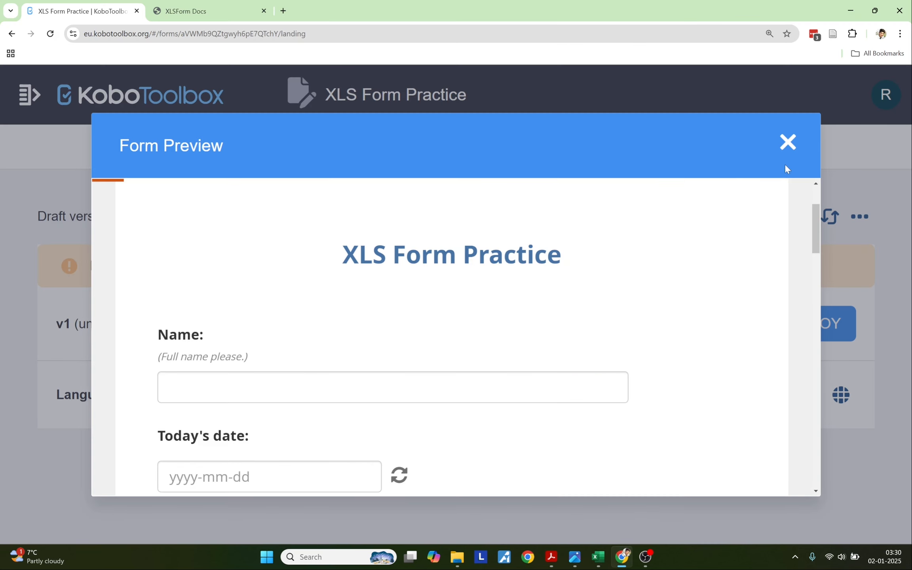
{"action": "left_click", "coordinate": [794, 138]}
{"action": "left_click", "coordinate": [829, 216]}
{"action": "left_click", "coordinate": [374, 255]}
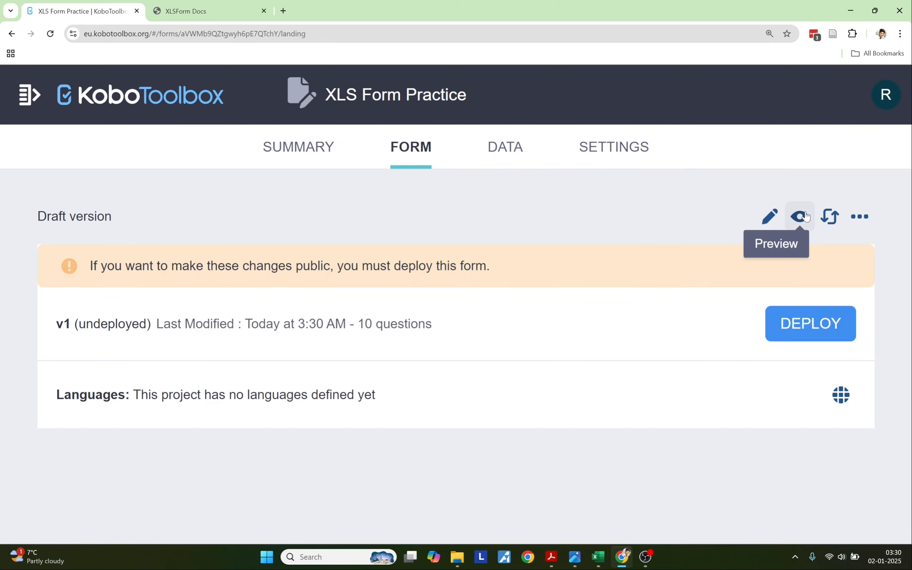
{"action": "left_click", "coordinate": [800, 216]}
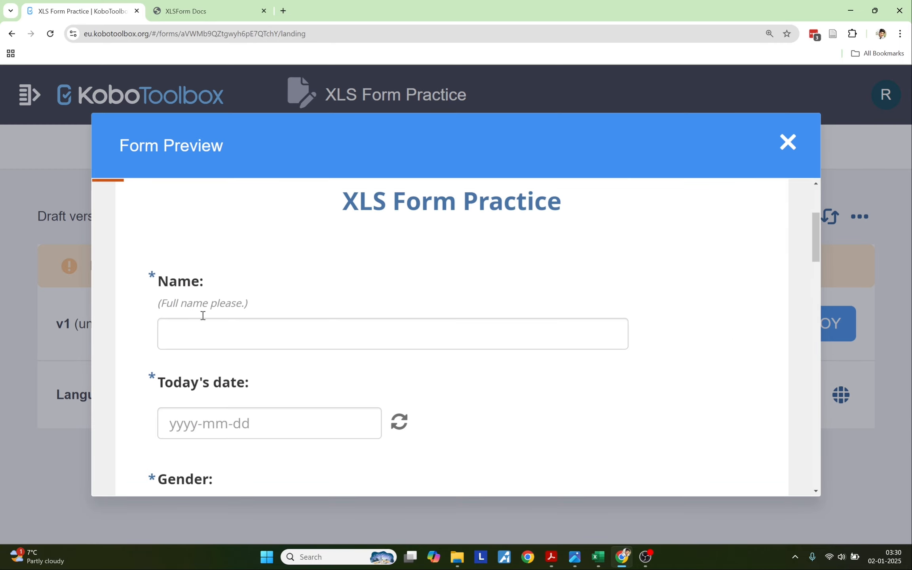
Test the Gender question to confirm the 'This field is required' warning, then return to Excel.
{"action": "triple_click", "coordinate": [156, 281]}
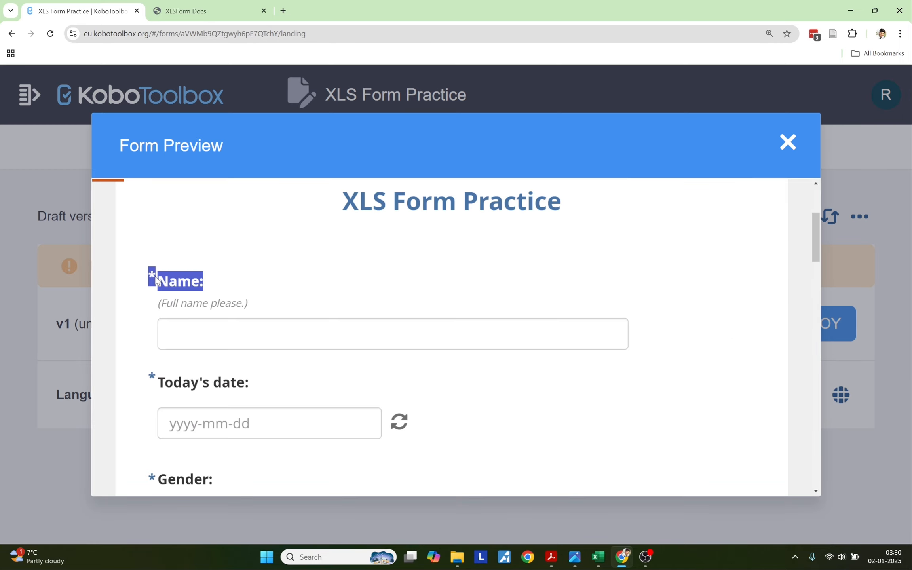
{"action": "left_click", "coordinate": [141, 285]}
{"action": "scroll", "coordinate": [159, 356], "scroll_direction": "down", "scroll_amount": 3}
{"action": "left_click", "coordinate": [195, 380]}
{"action": "left_click", "coordinate": [194, 380]}
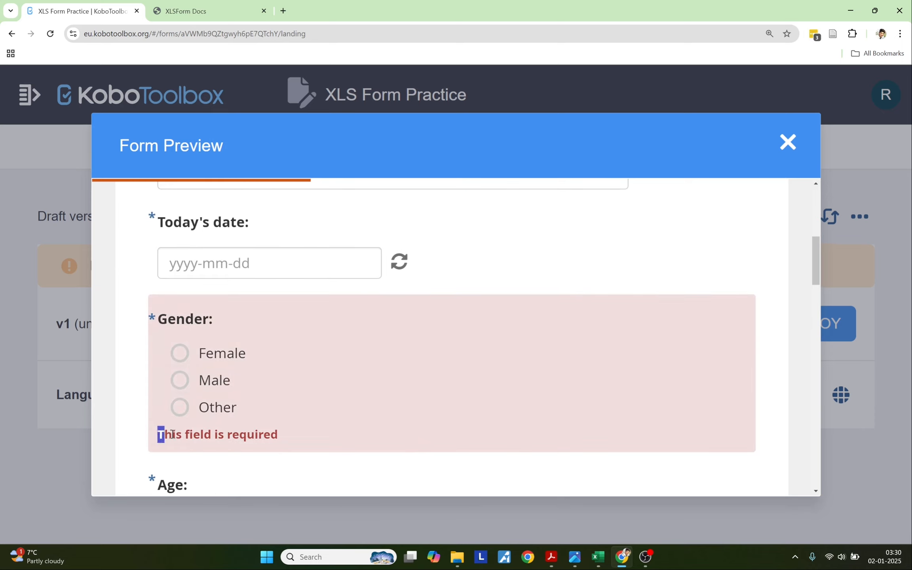
{"action": "left_click_drag", "start_coordinate": [163, 435], "coordinate": [294, 440]}
{"action": "left_click", "coordinate": [137, 399]}
{"action": "scroll", "coordinate": [143, 352], "scroll_direction": "down", "scroll_amount": 10}
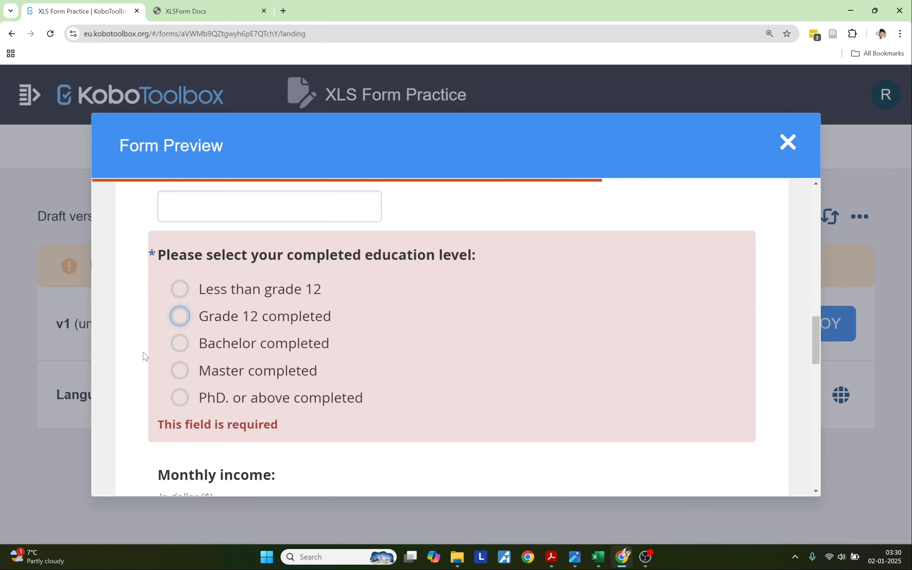
{"action": "scroll", "coordinate": [143, 352], "scroll_direction": "up", "scroll_amount": 12}
{"action": "scroll", "coordinate": [144, 352], "scroll_direction": "down", "scroll_amount": 3}
{"action": "left_click_drag", "start_coordinate": [157, 380], "coordinate": [278, 390]}
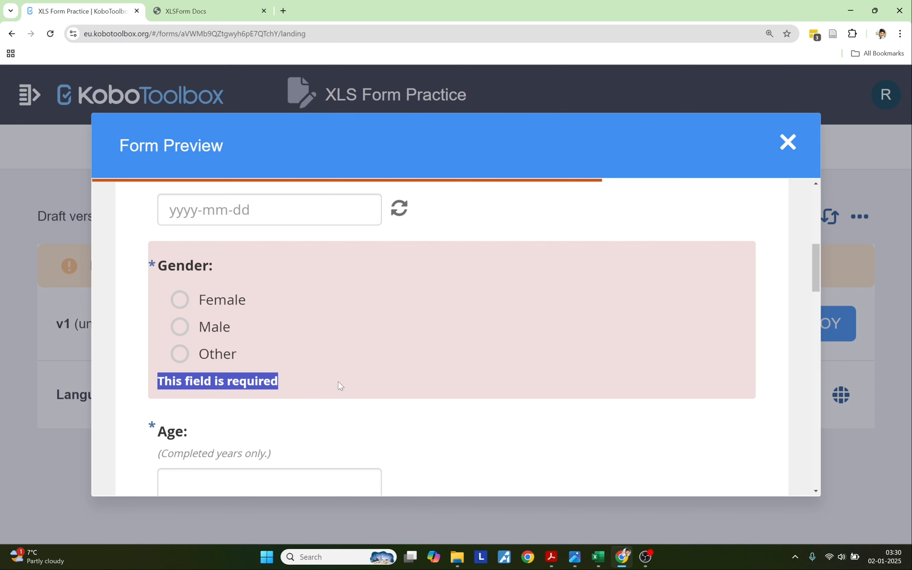
{"action": "left_click", "coordinate": [598, 557]}
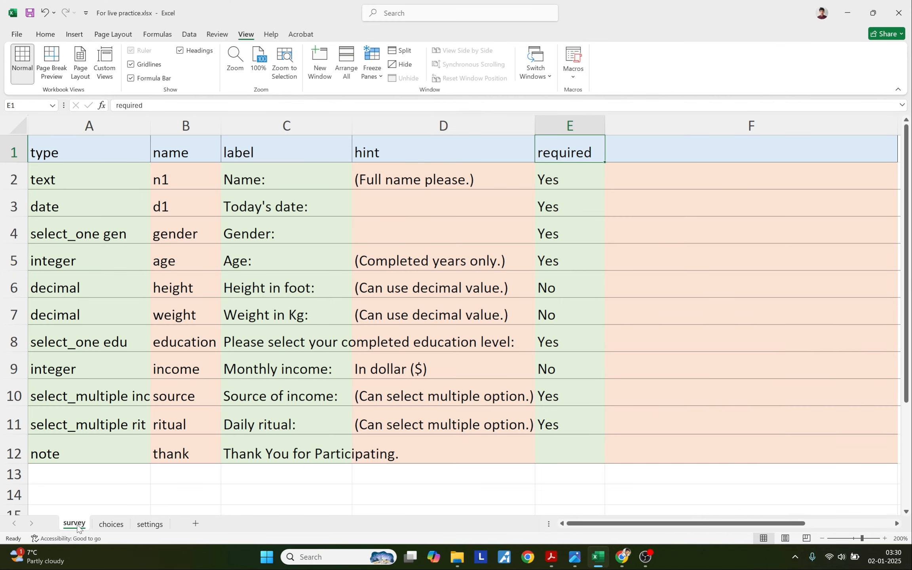
Enter 'required_message' as the header in cell F1.
{"action": "left_click", "coordinate": [676, 154]}
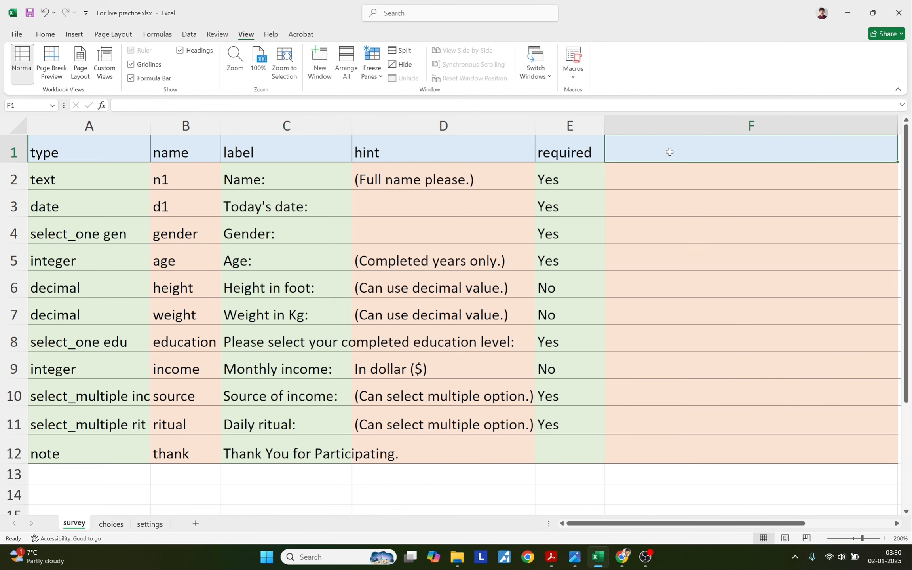
{"action": "double_click", "coordinate": [670, 152]}
{"action": "type", "text": "required"}
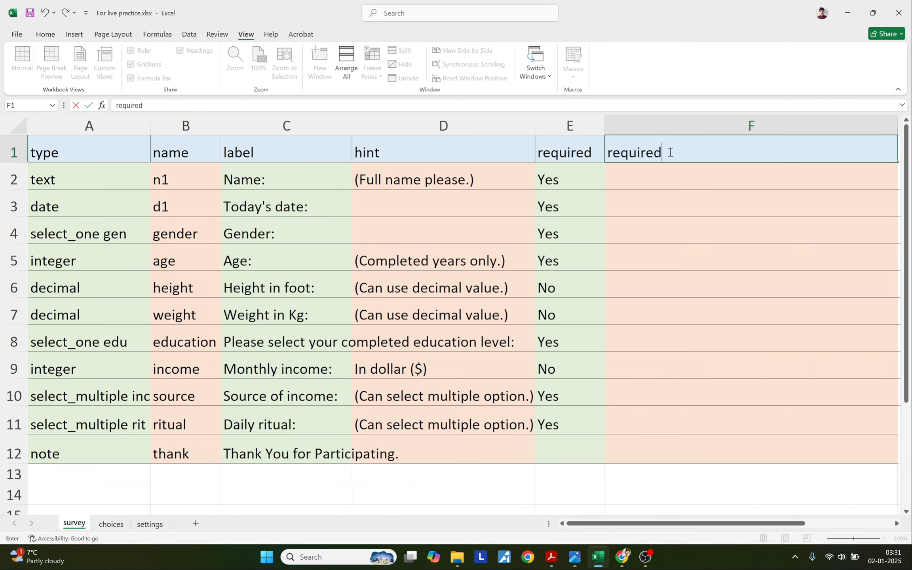
{"action": "type", "text": "_message"}
{"action": "key", "text": "Return"}
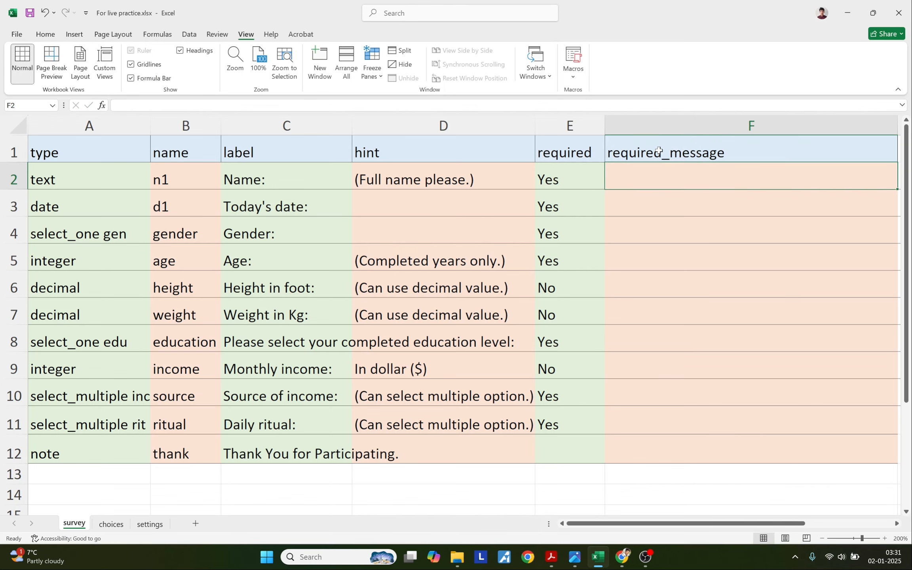
{"action": "left_click", "coordinate": [659, 151]}
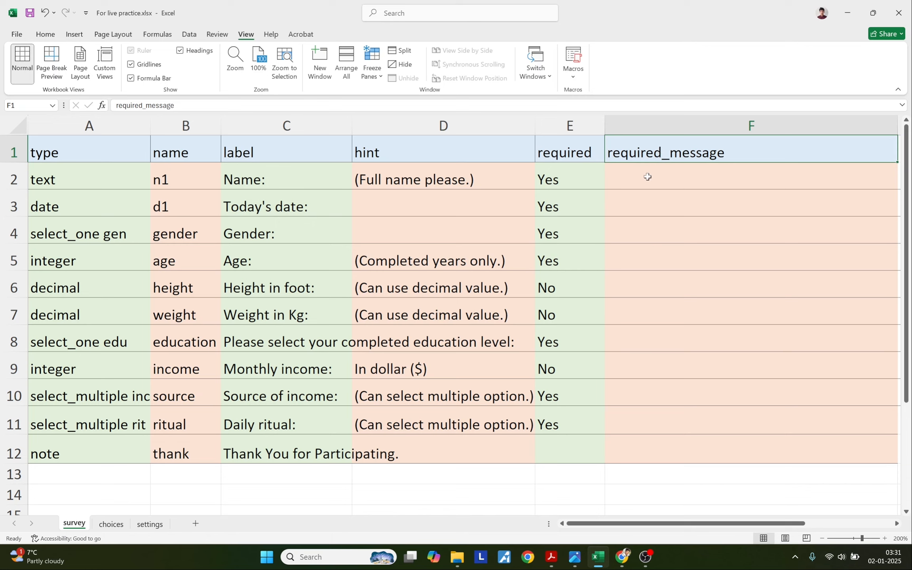
Copy the Name and Today's date required messages from the PDF guide into F2 and F3.
{"action": "left_click", "coordinate": [551, 557]}
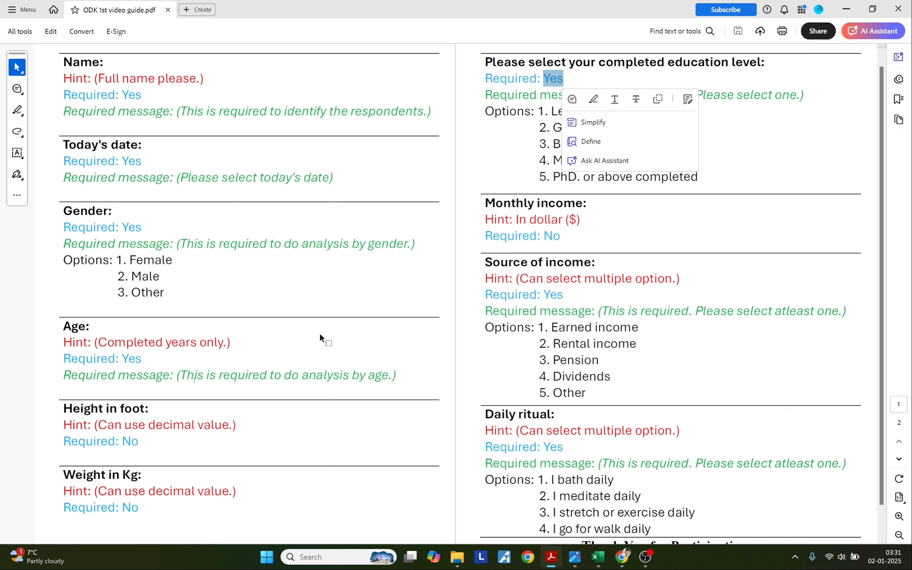
{"action": "left_click_drag", "start_coordinate": [180, 115], "coordinate": [429, 116]}
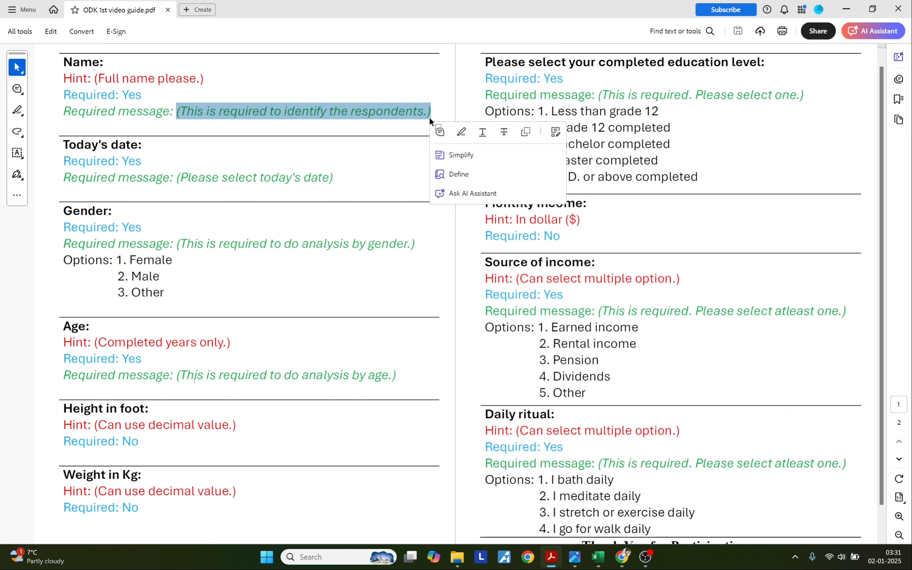
{"action": "key", "text": "ctrl+c"}
{"action": "key", "text": "alt+Tab"}
{"action": "left_click", "coordinate": [652, 178]}
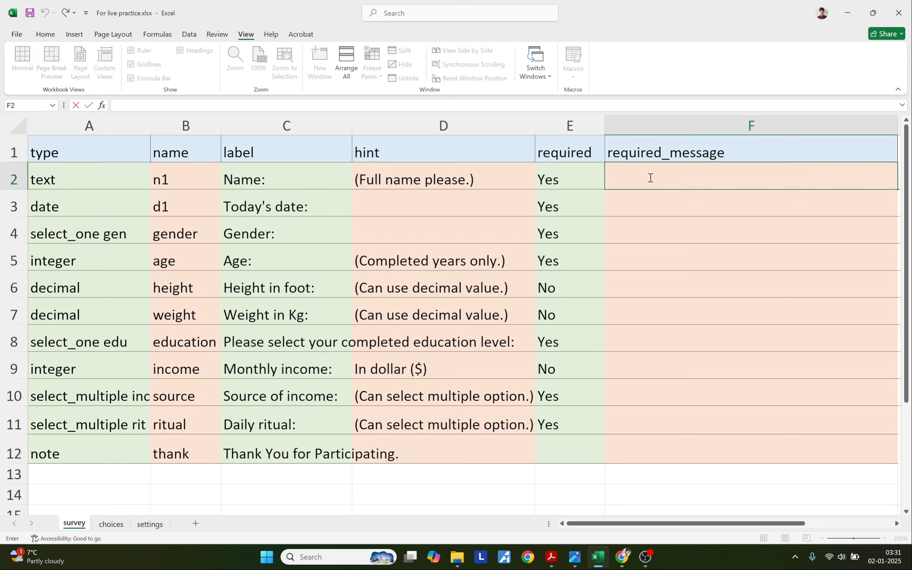
{"action": "key", "text": "ctrl+v"}
{"action": "key", "text": "alt+Tab"}
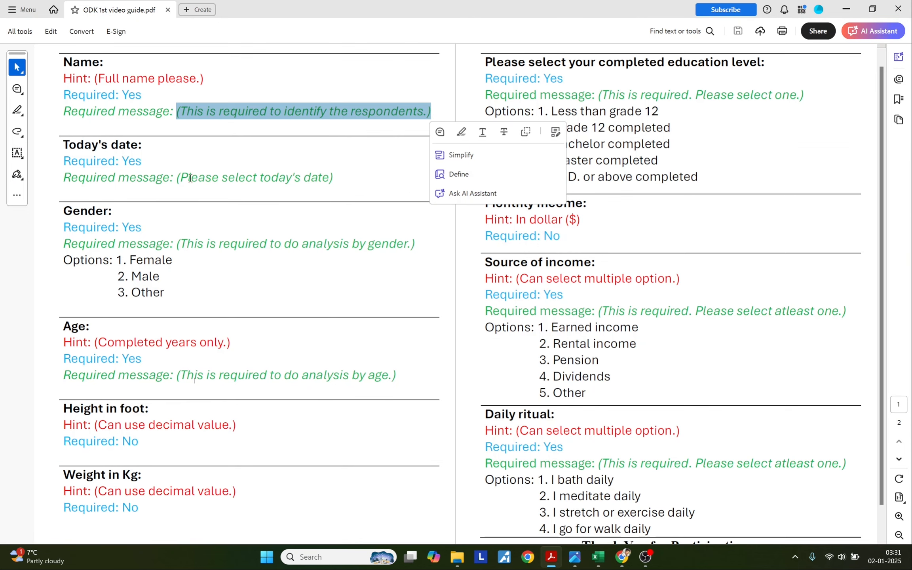
{"action": "left_click_drag", "start_coordinate": [177, 177], "coordinate": [336, 179]}
{"action": "key", "text": "ctrl+c"}
{"action": "key", "text": "alt+Tab"}
{"action": "double_click", "coordinate": [637, 205]}
Copy the Gender and Age required messages from the guide into F4 and F5.
{"action": "key", "text": "alt+Tab"}
{"action": "left_click", "coordinate": [211, 241]}
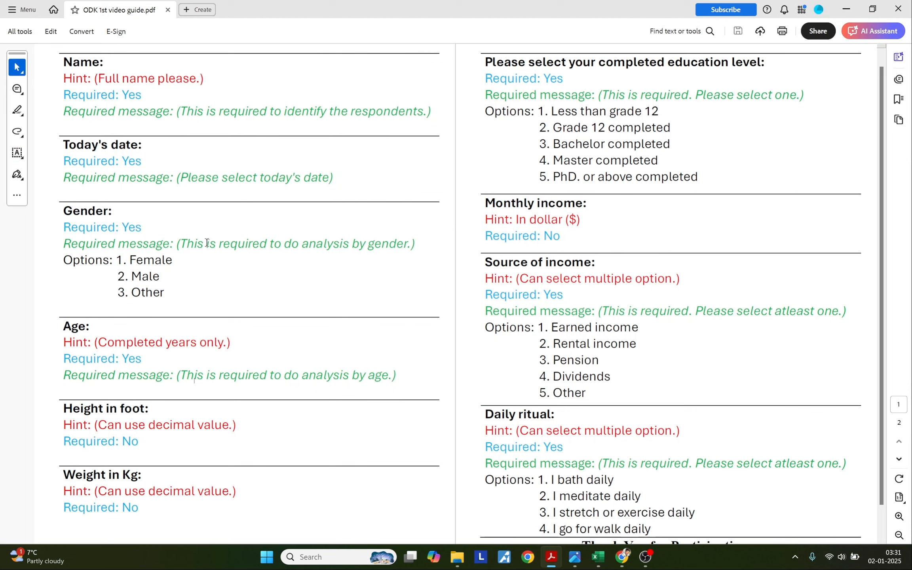
{"action": "left_click_drag", "start_coordinate": [177, 243], "coordinate": [412, 244]}
{"action": "key", "text": "alt+Tab"}
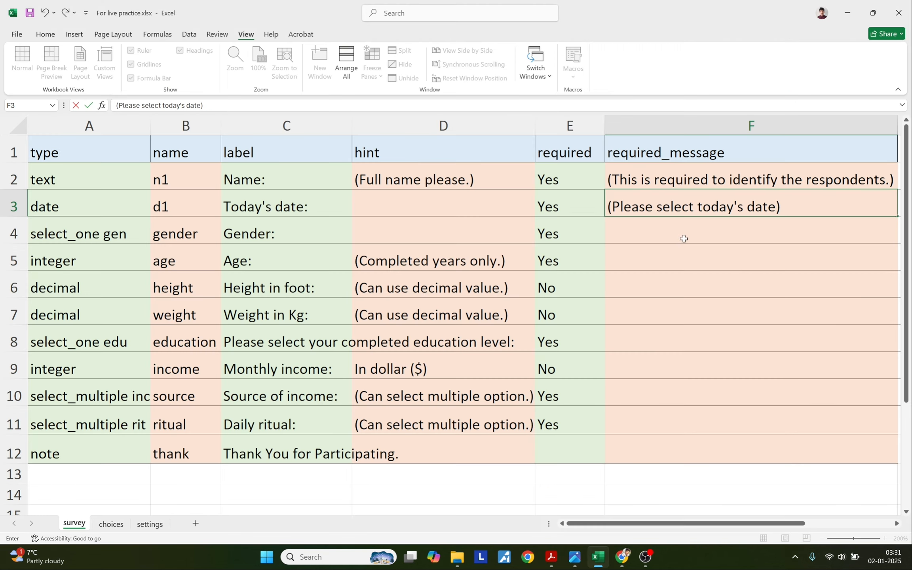
{"action": "key", "text": "alt+Tab"}
{"action": "left_click_drag", "start_coordinate": [177, 375], "coordinate": [397, 377]}
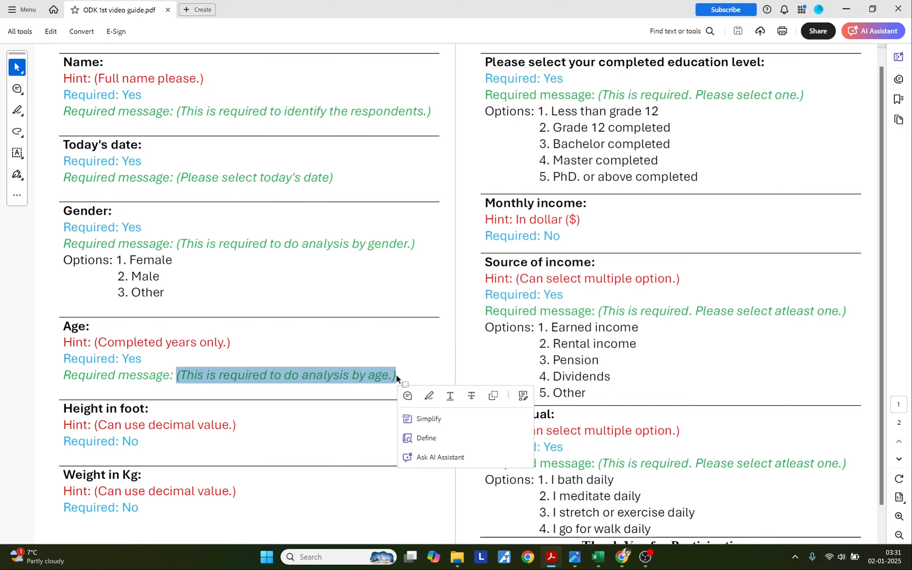
{"action": "key", "text": "ctrl+c"}
{"action": "key", "text": "alt+Tab"}
{"action": "double_click", "coordinate": [632, 255]}
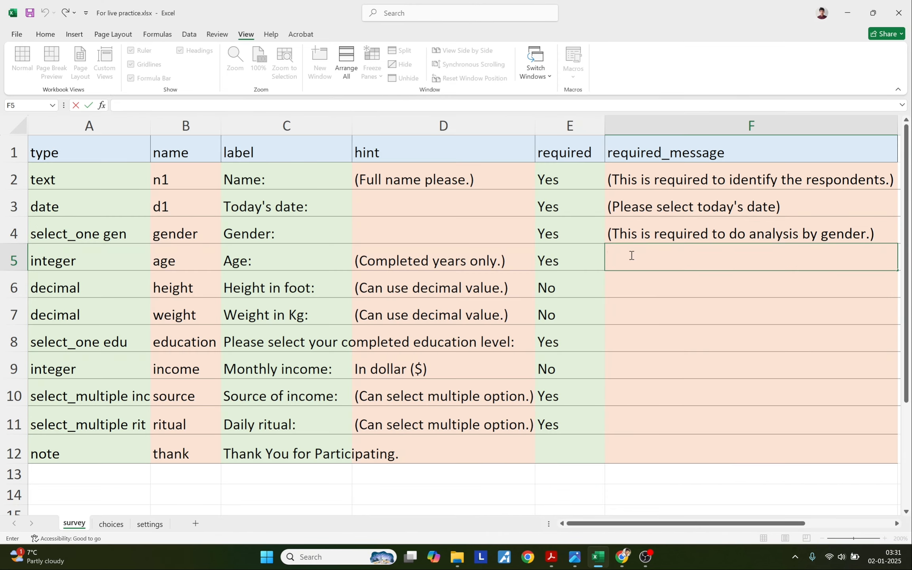
{"action": "key", "text": "ctrl+v"}
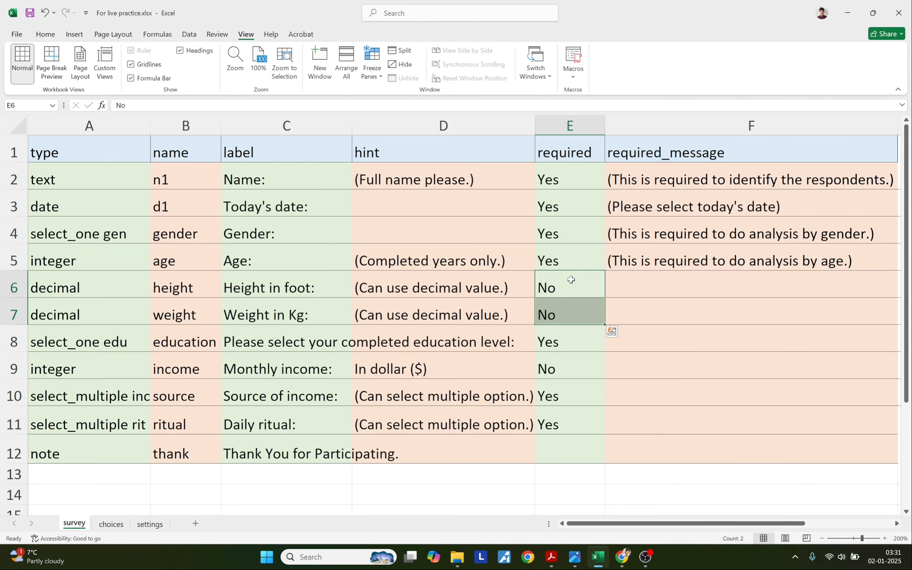
Paste the education required message into F8, skipping the not-required rows 6 and 7.
{"action": "left_click_drag", "start_coordinate": [571, 280], "coordinate": [570, 299]}
{"action": "left_click", "coordinate": [642, 342]}
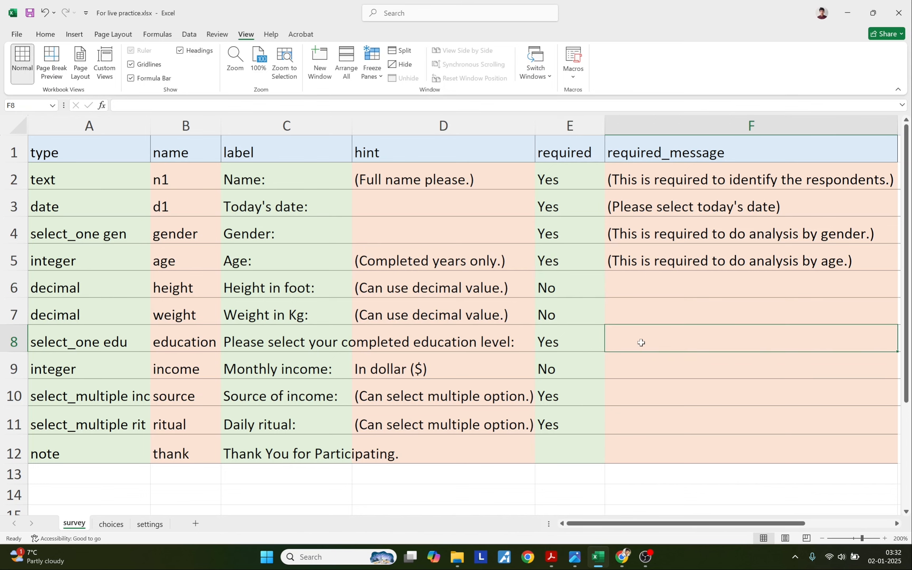
{"action": "key", "text": "alt+Tab"}
{"action": "scroll", "coordinate": [548, 313], "scroll_direction": "down", "scroll_amount": 1}
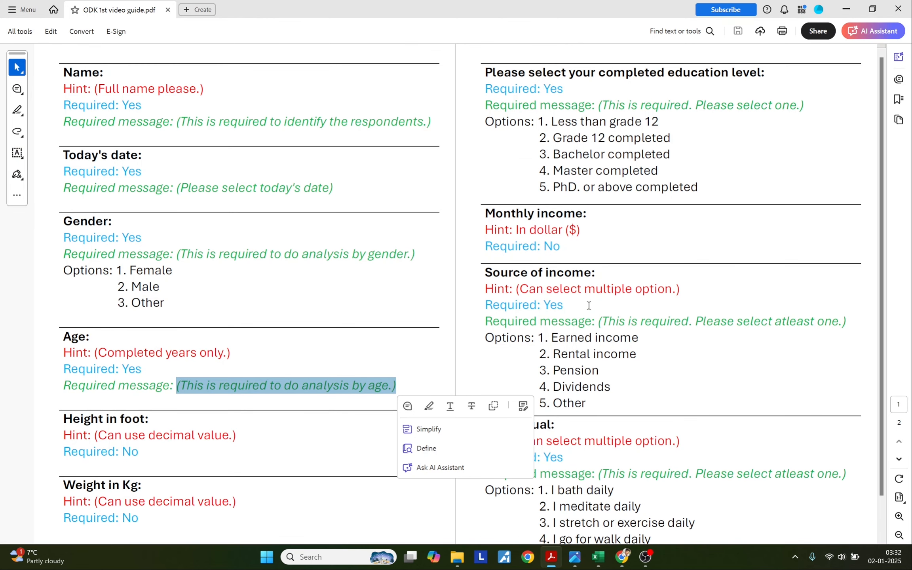
{"action": "scroll", "coordinate": [589, 305], "scroll_direction": "up", "scroll_amount": 1}
{"action": "key", "text": "alt+Tab"}
{"action": "double_click", "coordinate": [622, 339]}
{"action": "key", "text": "ctrl+v"}
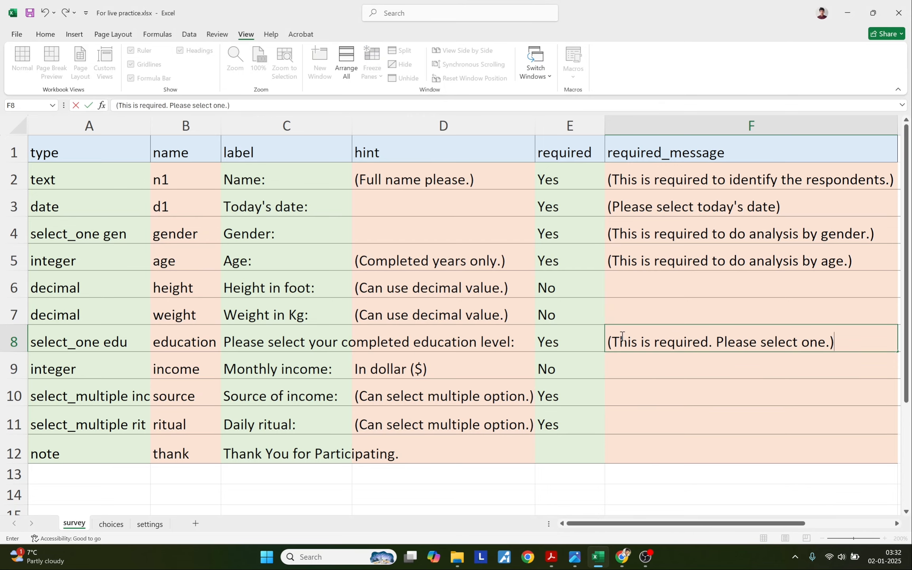
Paste the select-at-least-one message into F10 and F11, then review F2:F11.
{"action": "key", "text": "alt+Tab"}
{"action": "left_click_drag", "start_coordinate": [597, 321], "coordinate": [847, 322]}
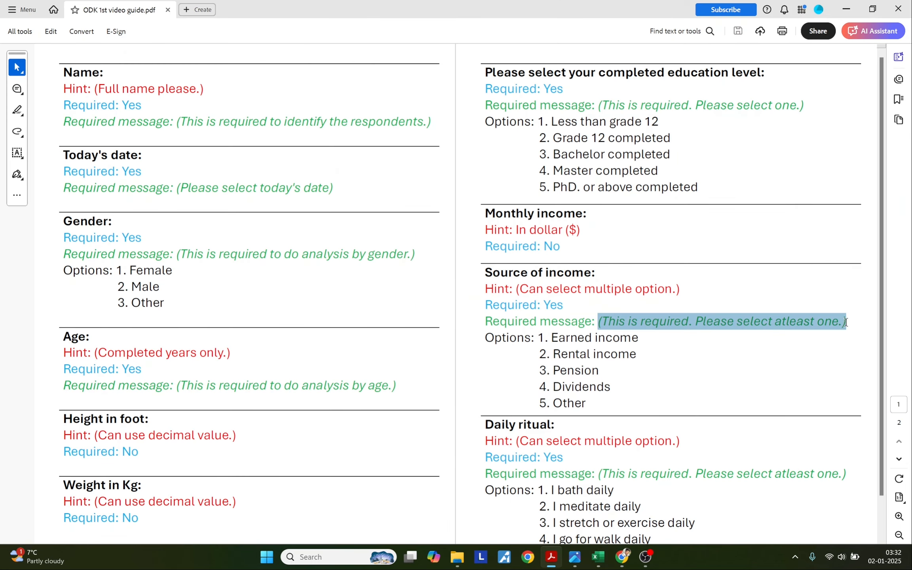
{"action": "key", "text": "alt+Tab"}
{"action": "double_click", "coordinate": [633, 393]}
{"action": "key", "text": "ctrl+v"}
{"action": "double_click", "coordinate": [630, 422]}
{"action": "key", "text": "ctrl+v"}
{"action": "left_click", "coordinate": [574, 446]}
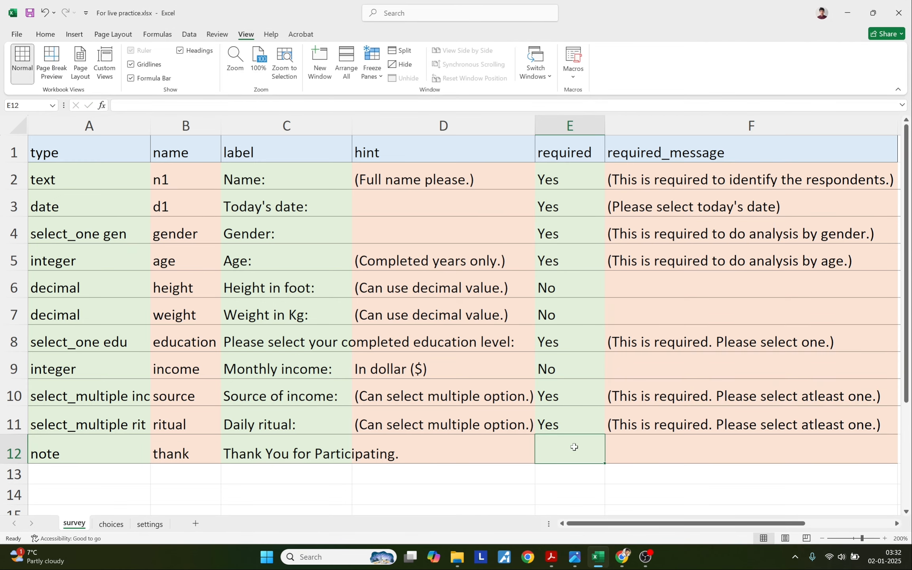
{"action": "left_click_drag", "start_coordinate": [648, 174], "coordinate": [647, 424]}
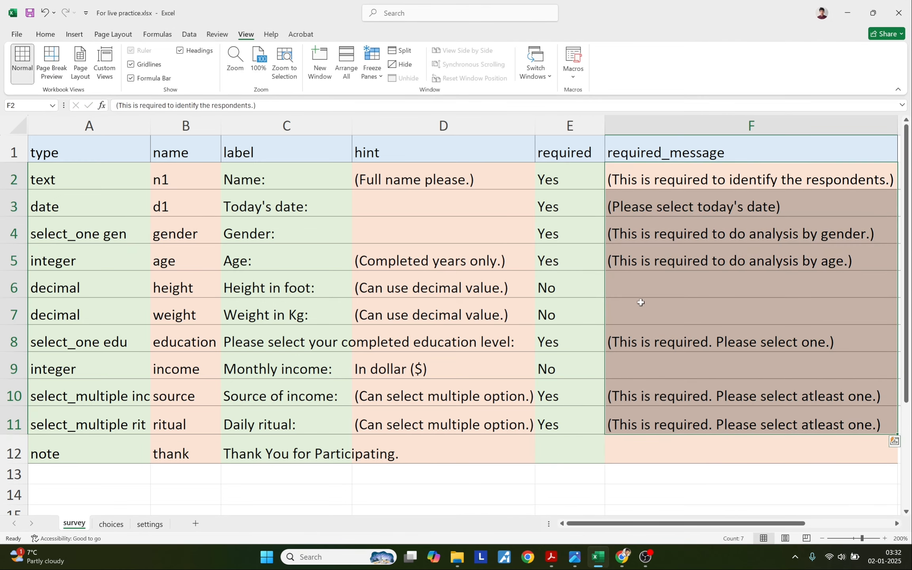
{"action": "left_click", "coordinate": [641, 303]}
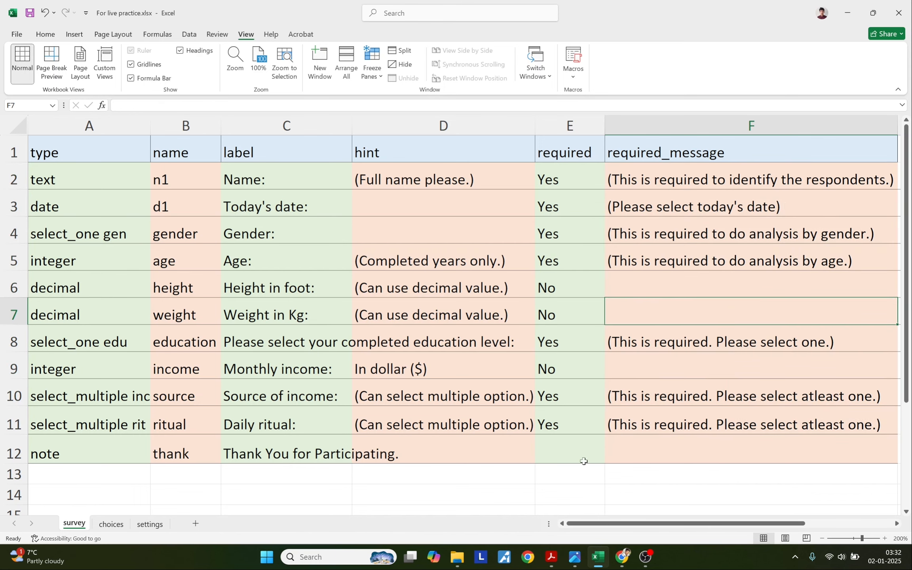
Replace the KoboToolbox form with the updated XLSForm and preview it.
{"action": "left_click", "coordinate": [623, 557]}
{"action": "left_click", "coordinate": [787, 142]}
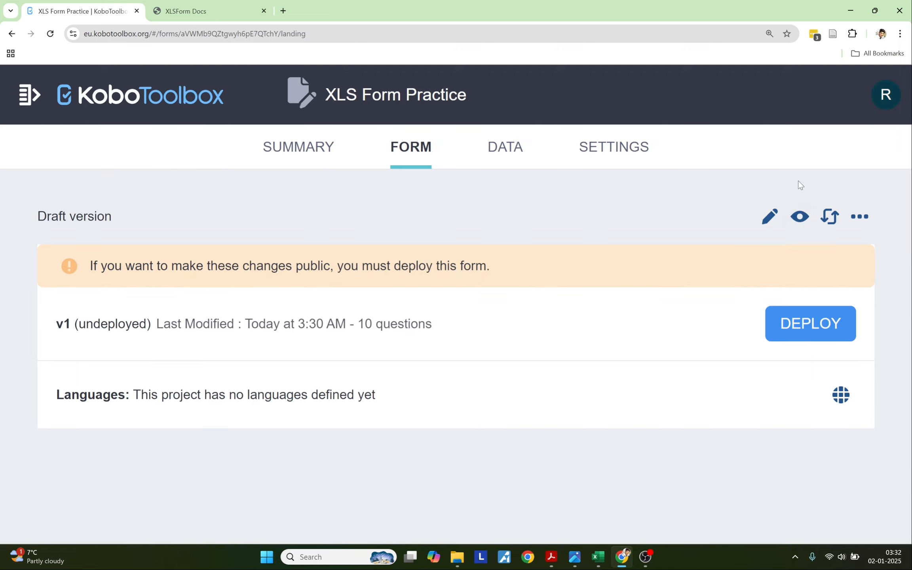
{"action": "left_click", "coordinate": [829, 216]}
{"action": "left_click", "coordinate": [414, 273]}
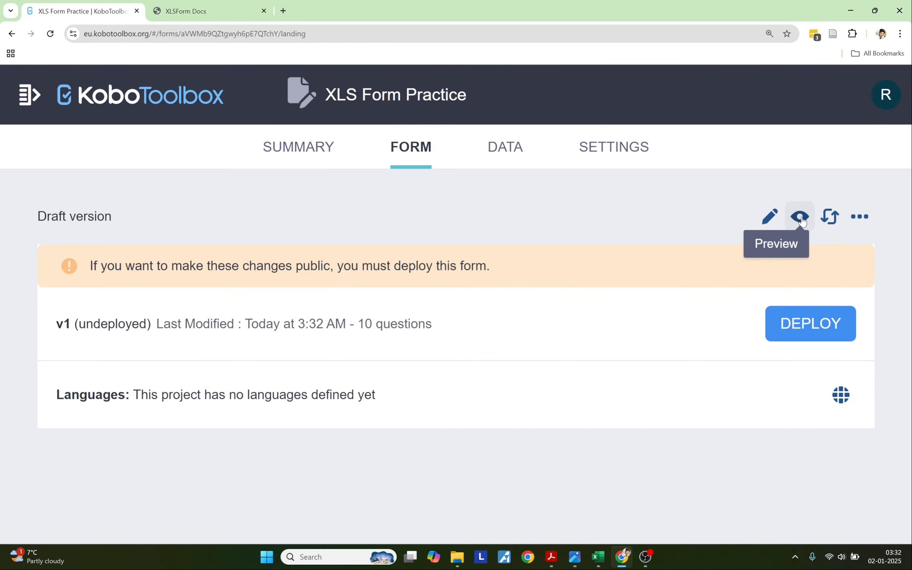
{"action": "left_click", "coordinate": [800, 216]}
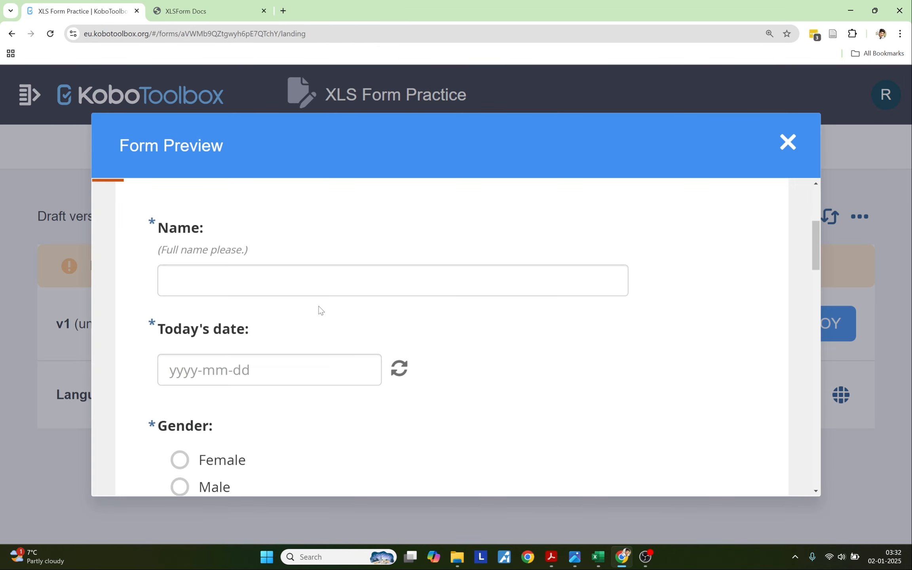
{"action": "scroll", "coordinate": [321, 310], "scroll_direction": "down", "scroll_amount": 4}
{"action": "left_click", "coordinate": [179, 326]}
{"action": "left_click", "coordinate": [179, 326]}
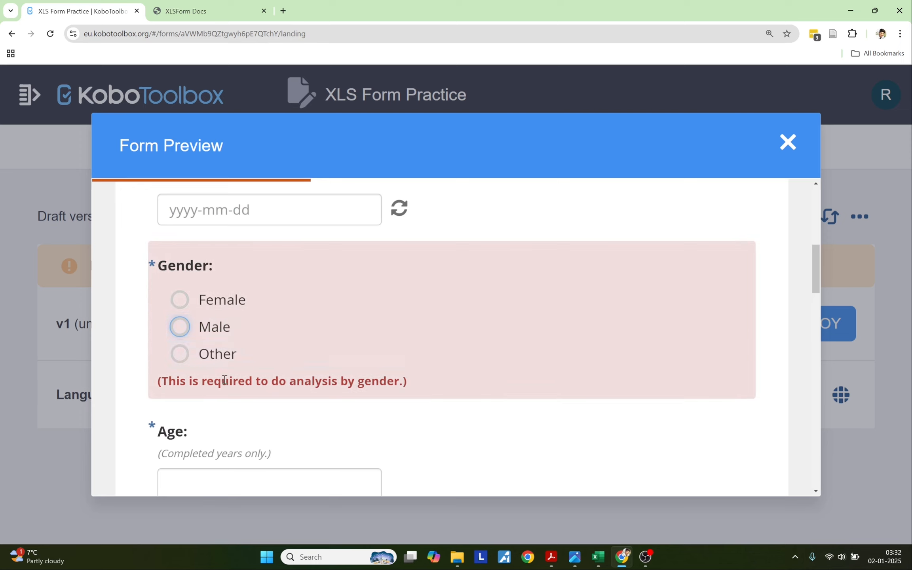
{"action": "double_click", "coordinate": [209, 328]}
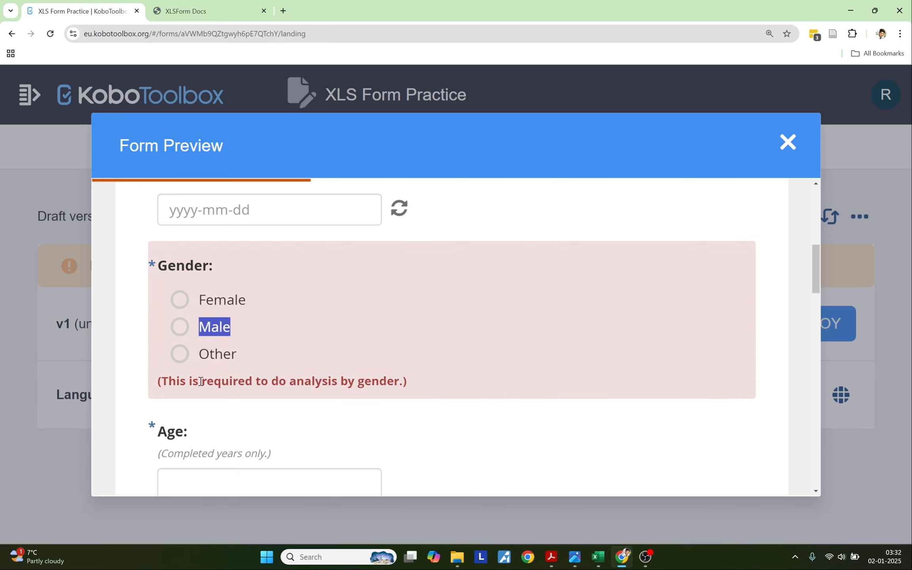
{"action": "scroll", "coordinate": [255, 385], "scroll_direction": "down", "scroll_amount": 5}
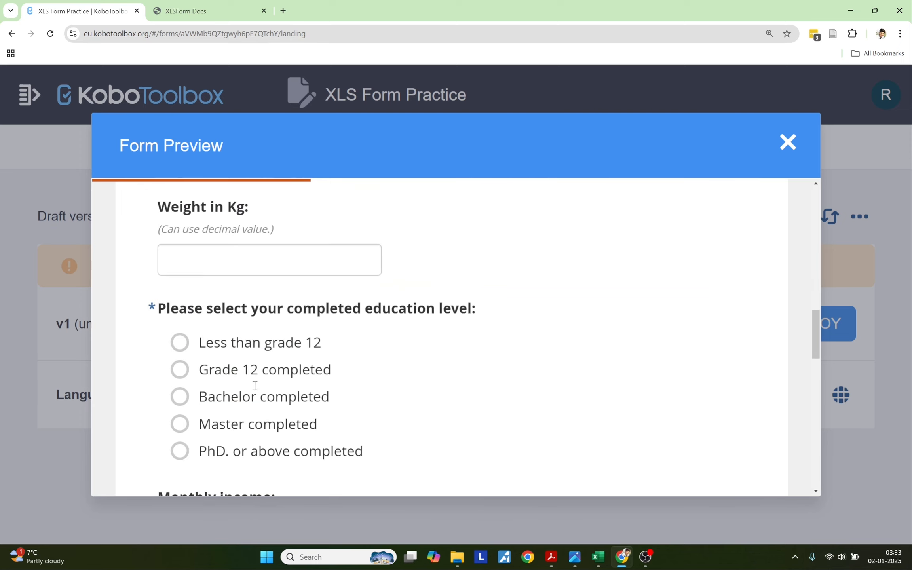
{"action": "double_click", "coordinate": [252, 373]}
{"action": "scroll", "coordinate": [276, 400], "scroll_direction": "down", "scroll_amount": 2}
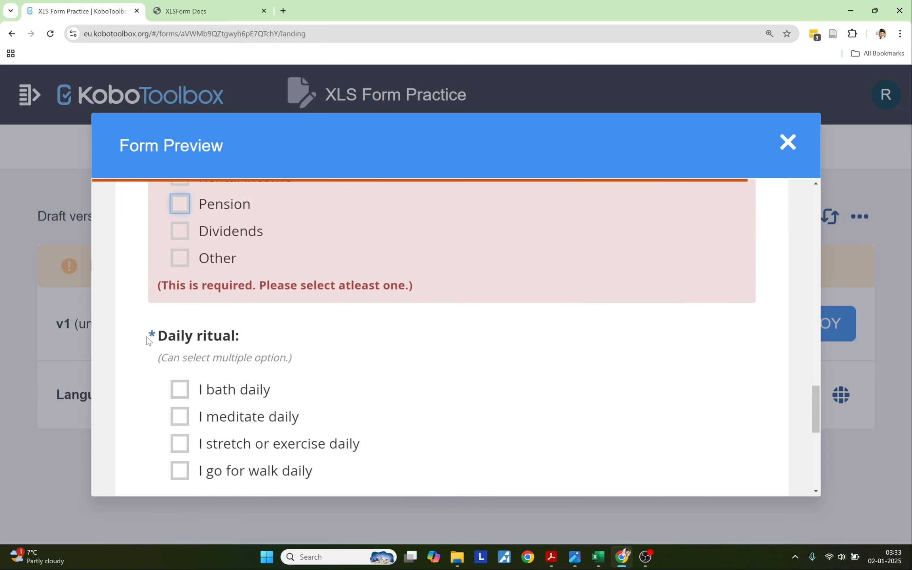
{"action": "triple_click", "coordinate": [155, 335]}
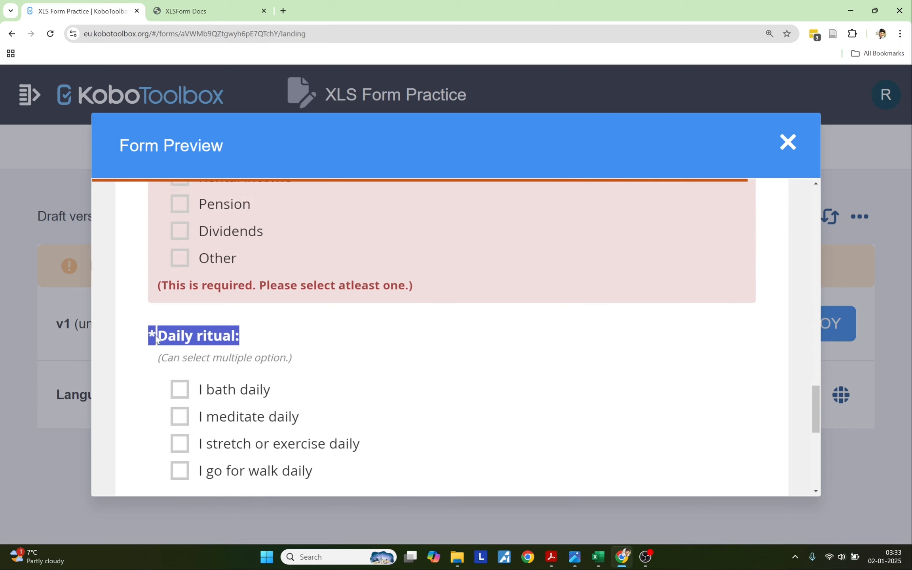
{"action": "scroll", "coordinate": [230, 394], "scroll_direction": "down", "scroll_amount": 1}
{"action": "left_click", "coordinate": [217, 368]}
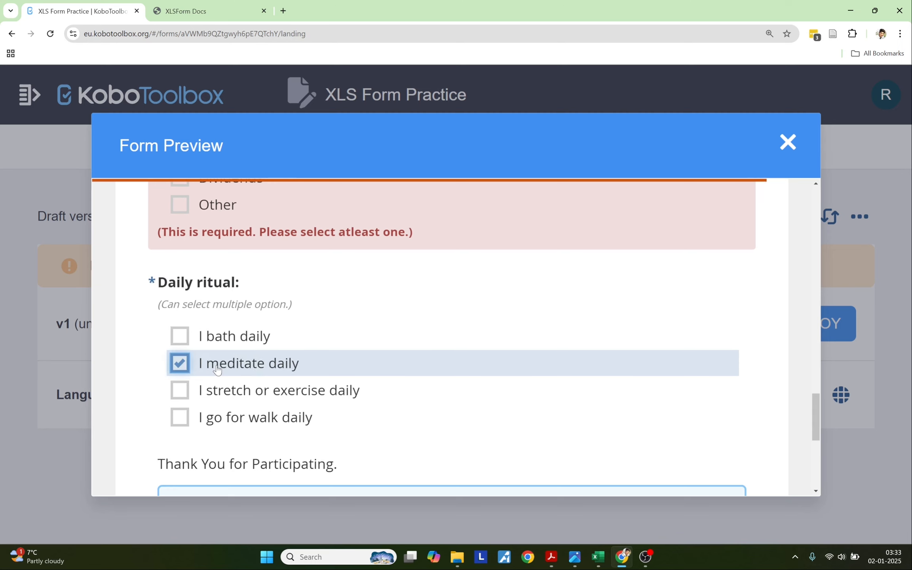
{"action": "left_click", "coordinate": [217, 368]}
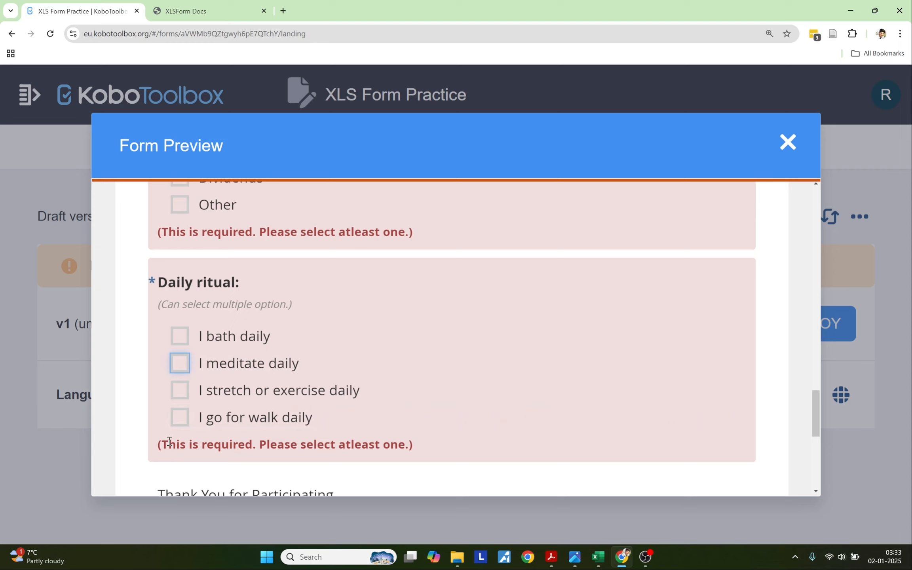
{"action": "scroll", "coordinate": [170, 442], "scroll_direction": "down", "scroll_amount": 2}
{"action": "left_click_drag", "start_coordinate": [157, 393], "coordinate": [349, 392]}
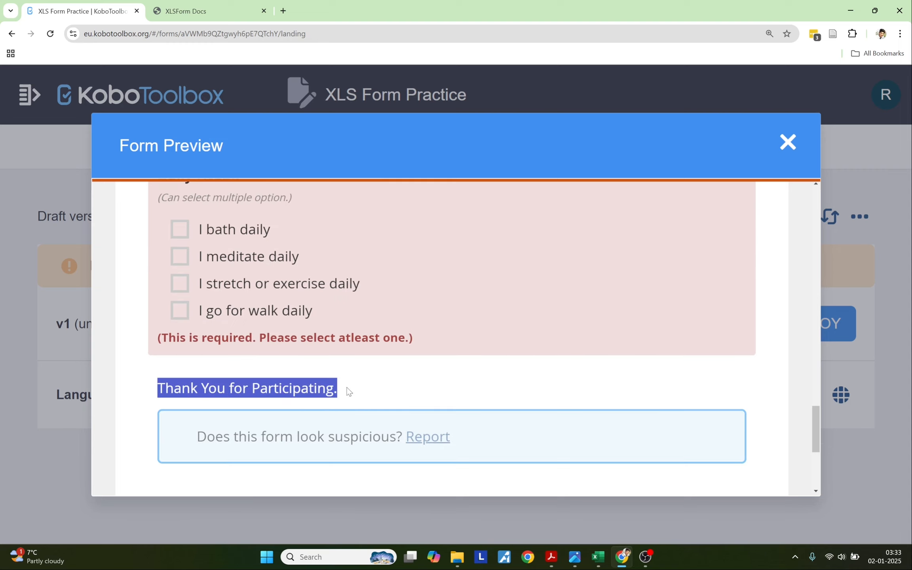
{"action": "scroll", "coordinate": [348, 391], "scroll_direction": "up", "scroll_amount": 15}
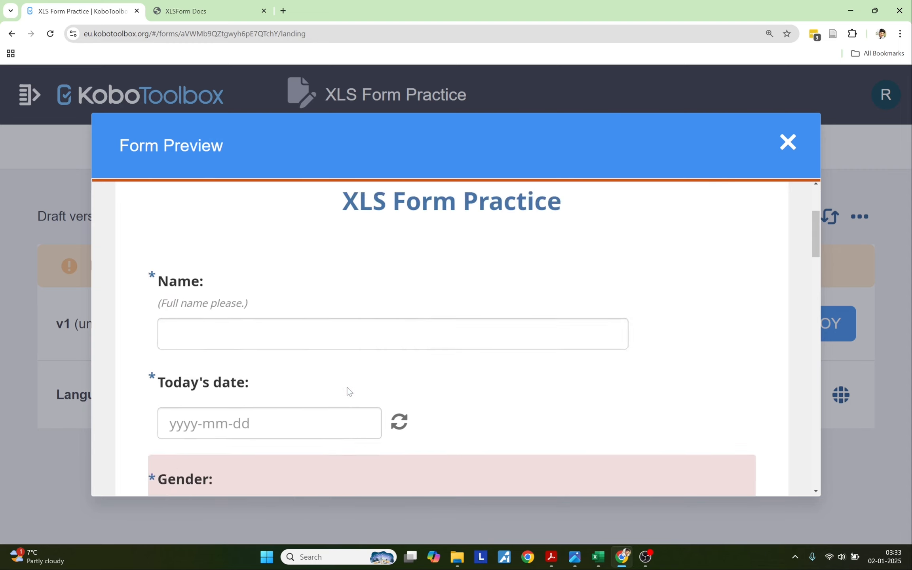
{"action": "key", "text": "alt+Tab"}
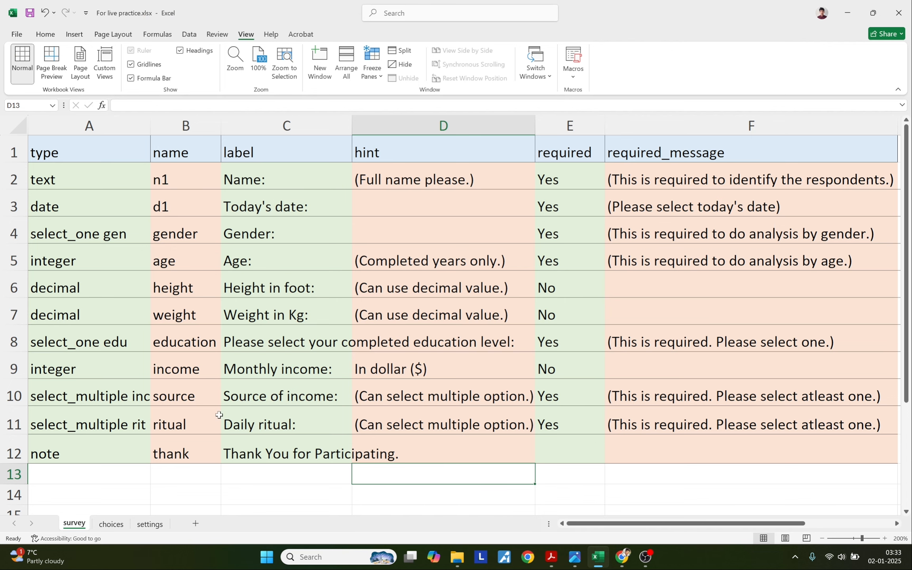
{"action": "left_click", "coordinate": [45, 34]}
{"action": "left_click_drag", "start_coordinate": [59, 152], "coordinate": [635, 439]}
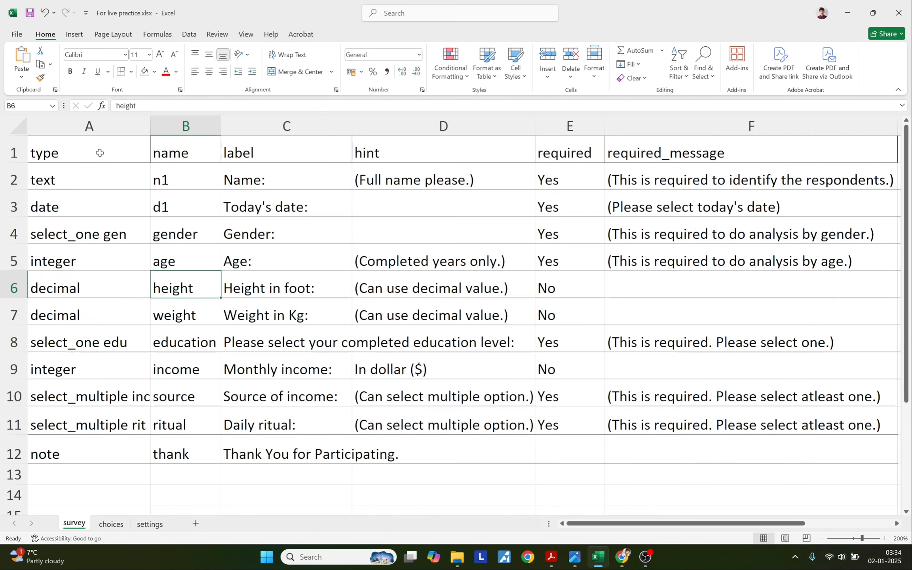
{"action": "left_click_drag", "start_coordinate": [100, 153], "coordinate": [608, 450]}
{"action": "left_click", "coordinate": [111, 524]}
{"action": "left_click_drag", "start_coordinate": [76, 147], "coordinate": [304, 492]}
{"action": "left_click", "coordinate": [150, 524]}
{"action": "left_click_drag", "start_coordinate": [114, 146], "coordinate": [115, 167]}
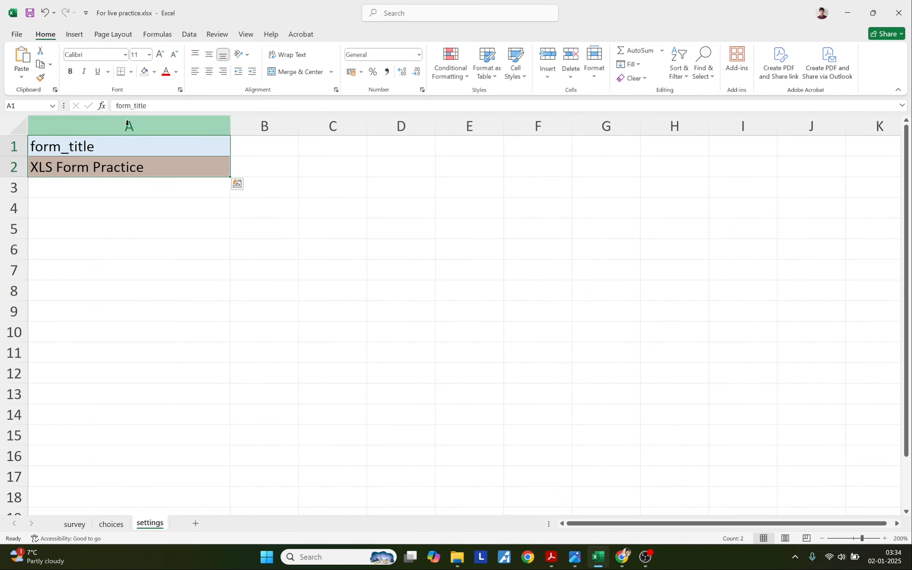
{"action": "left_click", "coordinate": [74, 524]}
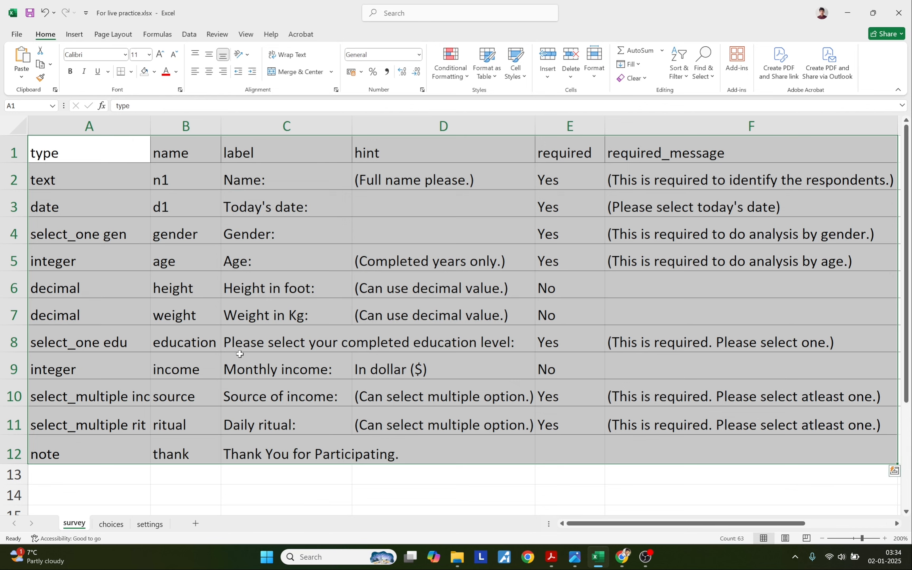
{"action": "left_click", "coordinate": [262, 317]}
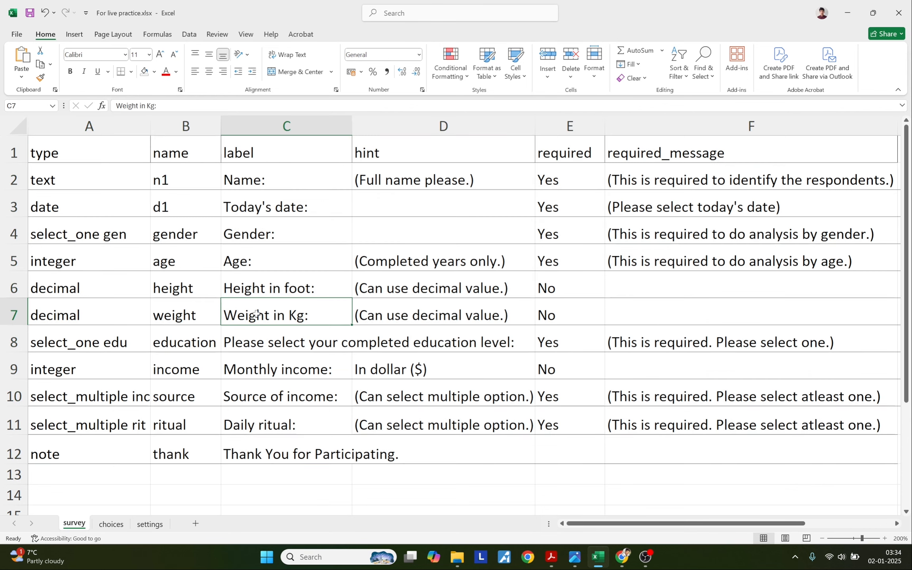
Change the settings sheet's title in A2 from 'XLS Form Practice' to 'XLS Form Jan 2 2025'.
{"action": "left_click", "coordinate": [150, 524]}
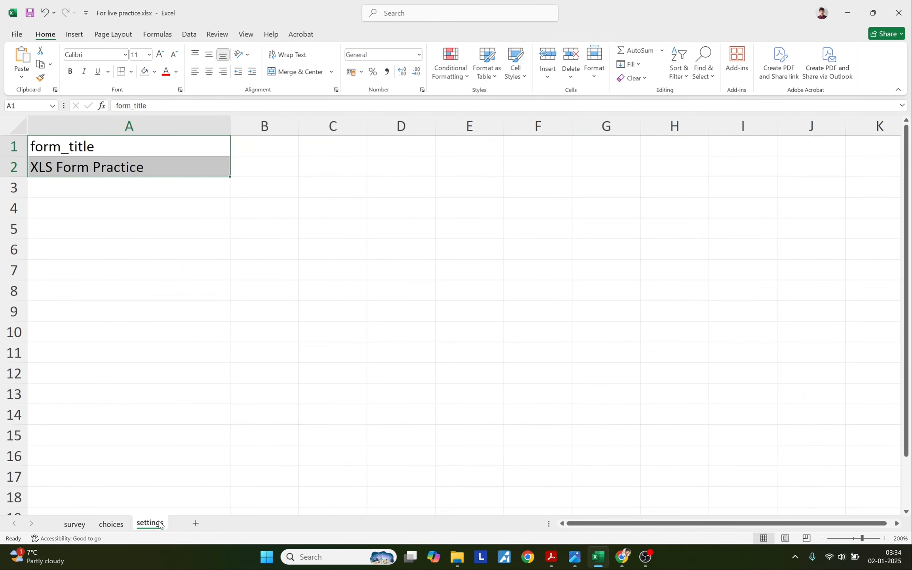
{"action": "double_click", "coordinate": [118, 169]}
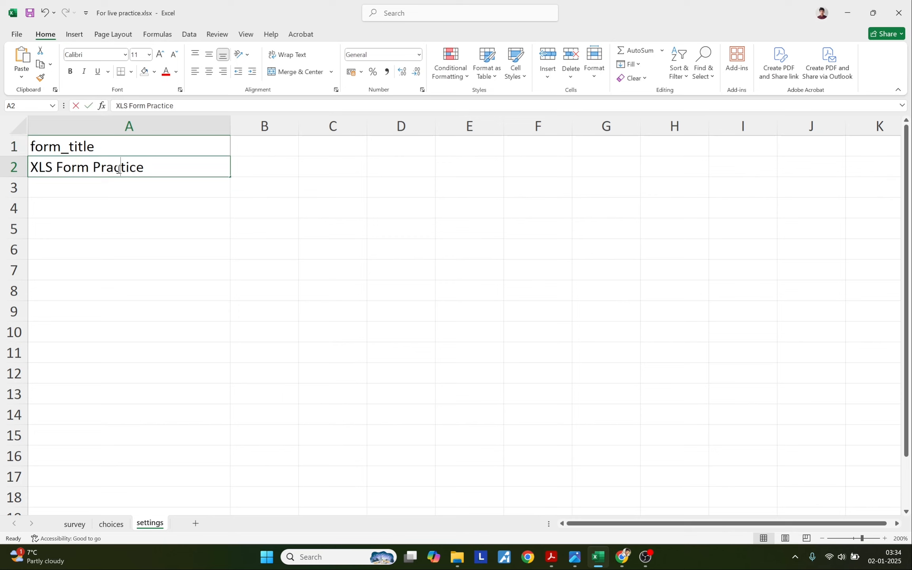
{"action": "left_click_drag", "start_coordinate": [144, 168], "coordinate": [96, 167]}
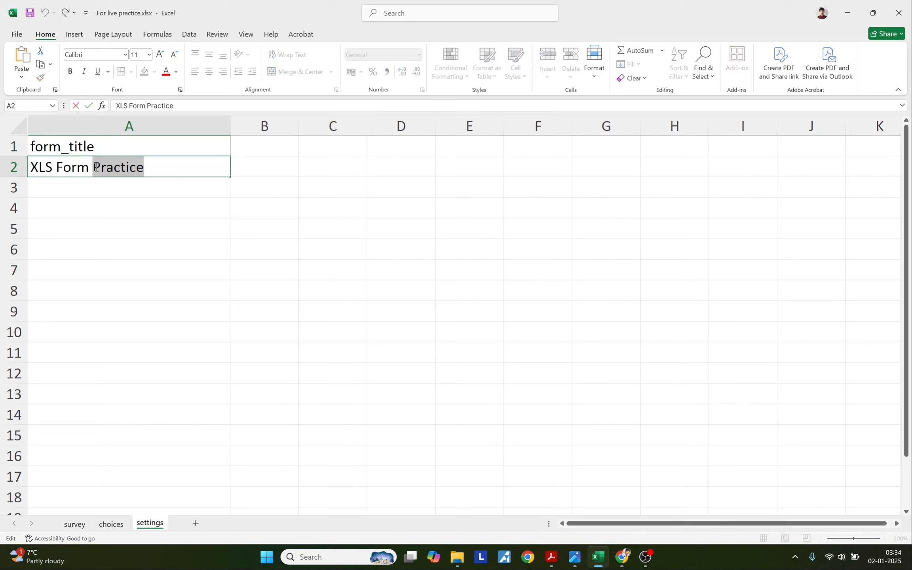
{"action": "key", "text": "BackSpace"}
{"action": "type", "text": "Jan "}
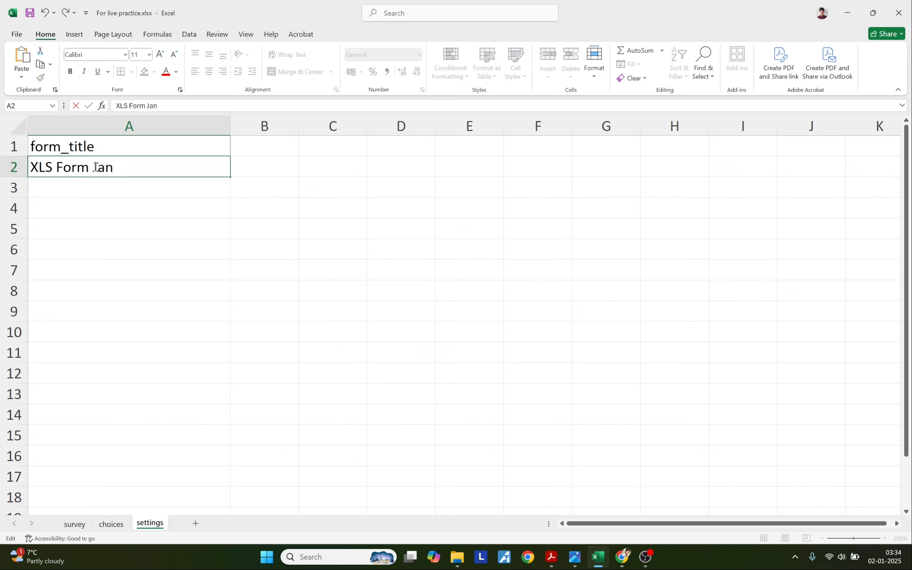
{"action": "type", "text": "2 2025"}
{"action": "left_click", "coordinate": [108, 213]}
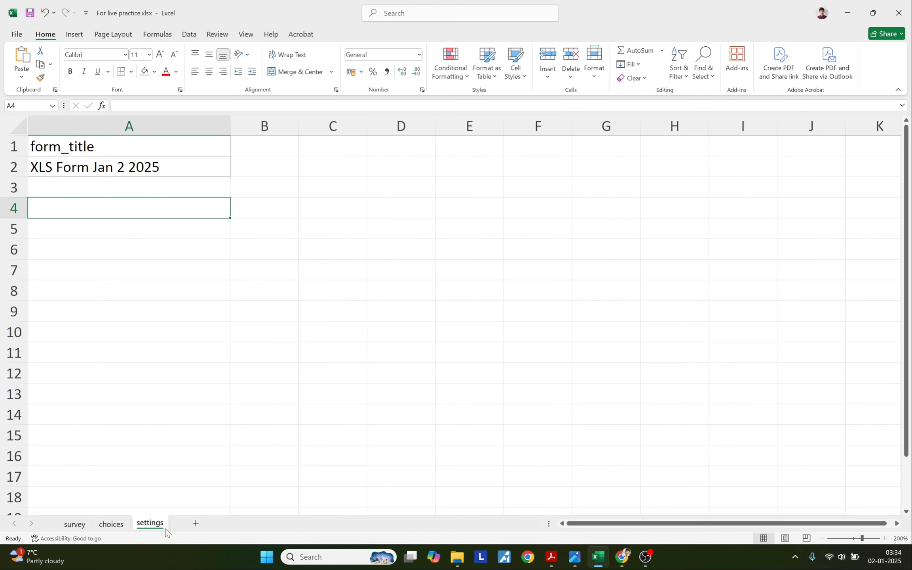
{"action": "left_click", "coordinate": [111, 524]}
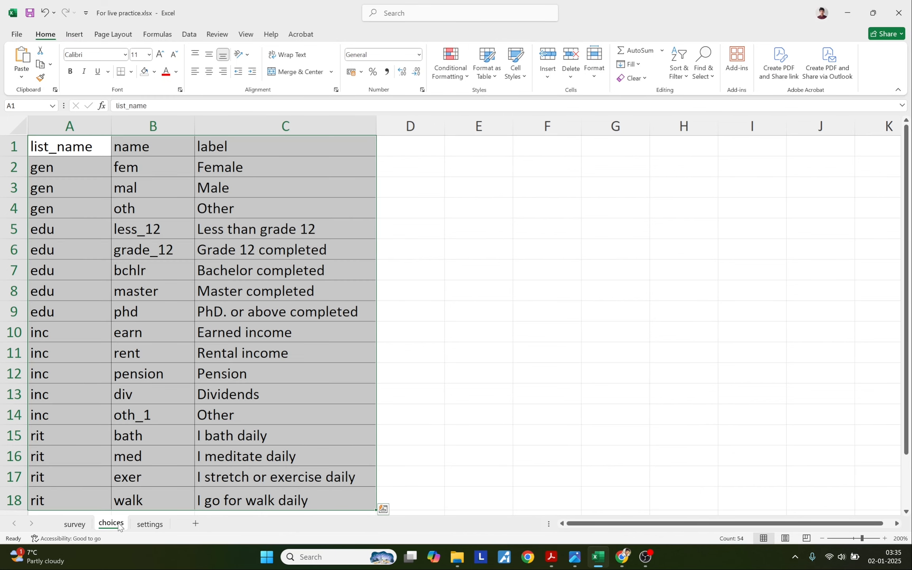
{"action": "left_click", "coordinate": [107, 213]}
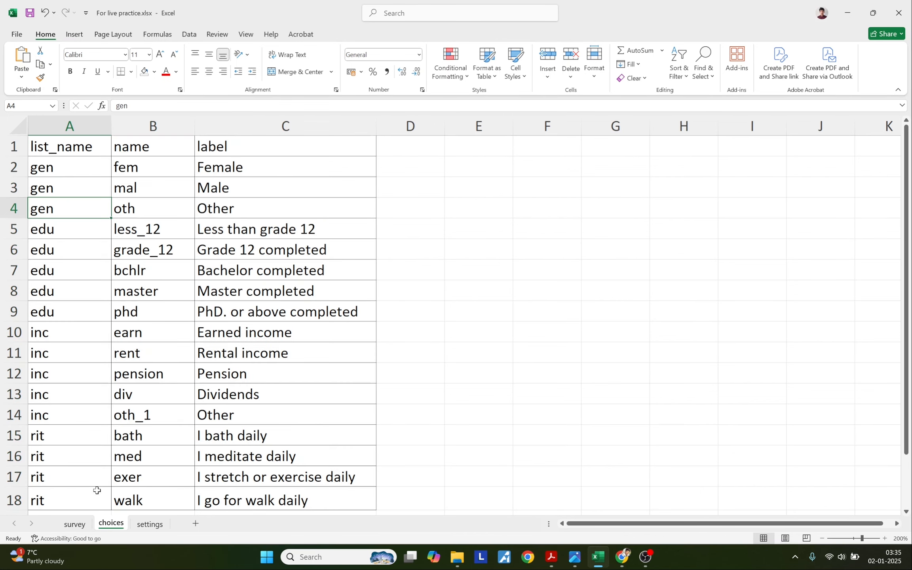
{"action": "left_click", "coordinate": [75, 524]}
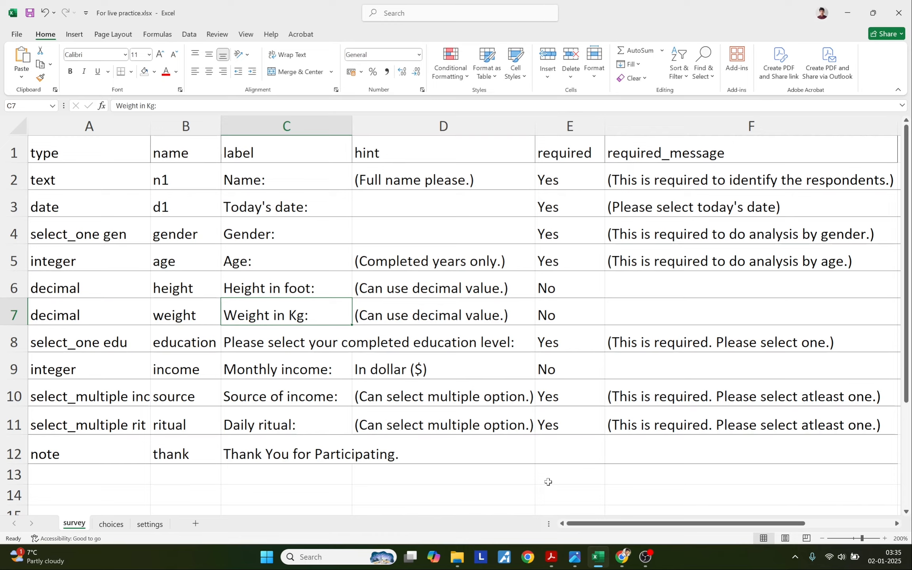
Start a new KoboToolbox project by uploading For live practice.xlsx as an XLSForm.
{"action": "key", "text": "alt+Tab"}
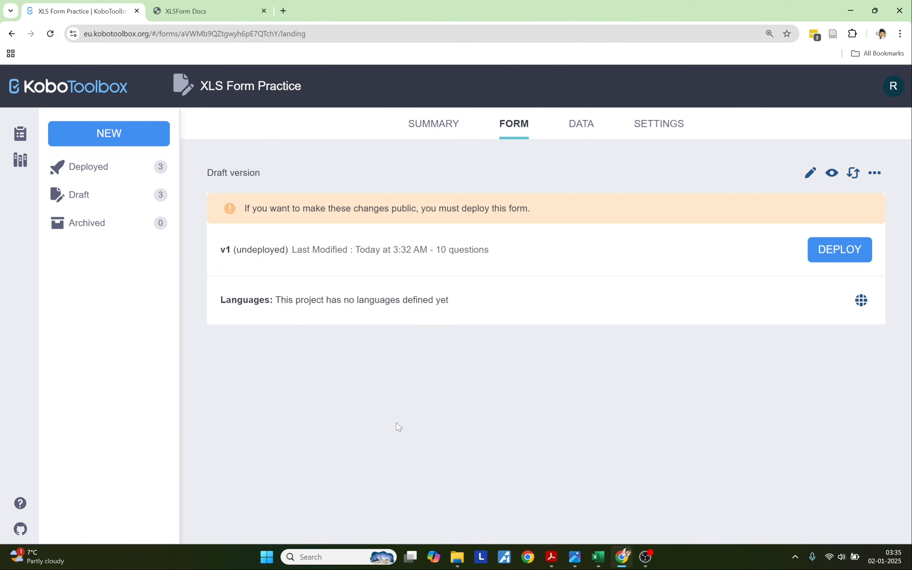
{"action": "left_click", "coordinate": [107, 134]}
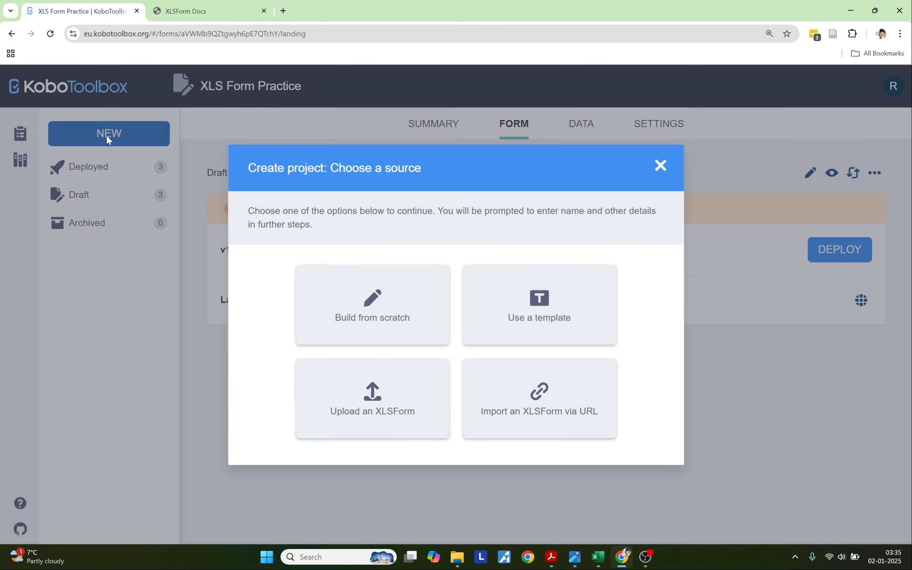
{"action": "left_click", "coordinate": [370, 419]}
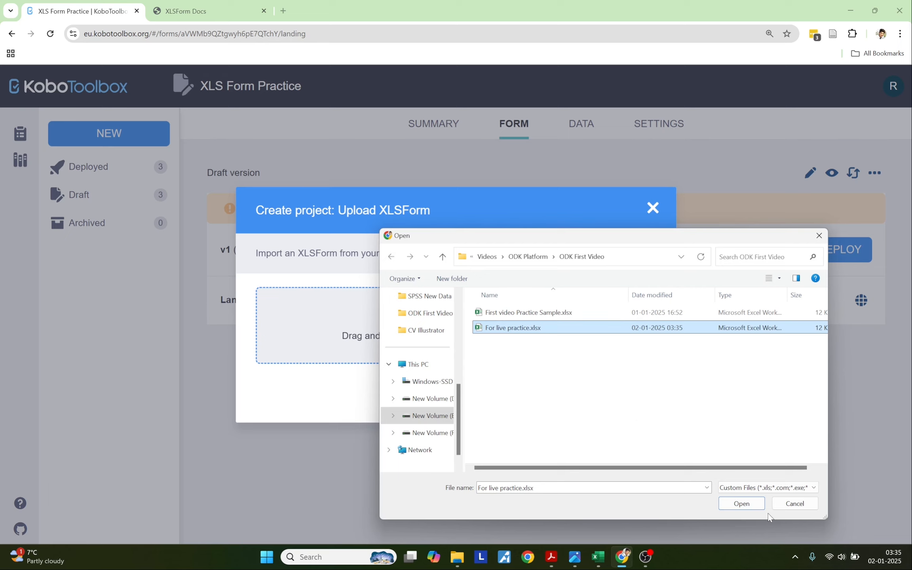
{"action": "left_click", "coordinate": [744, 505]}
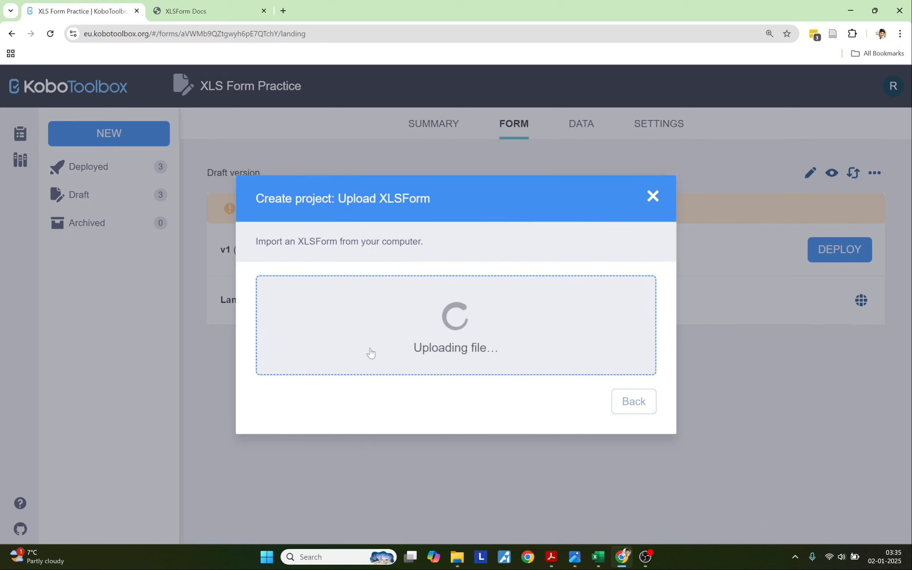
{"action": "left_click_drag", "start_coordinate": [262, 264], "coordinate": [362, 268]}
Set sector to Educational Services / Higher Education and country to Nepal, then create the project.
{"action": "left_click", "coordinate": [349, 360]}
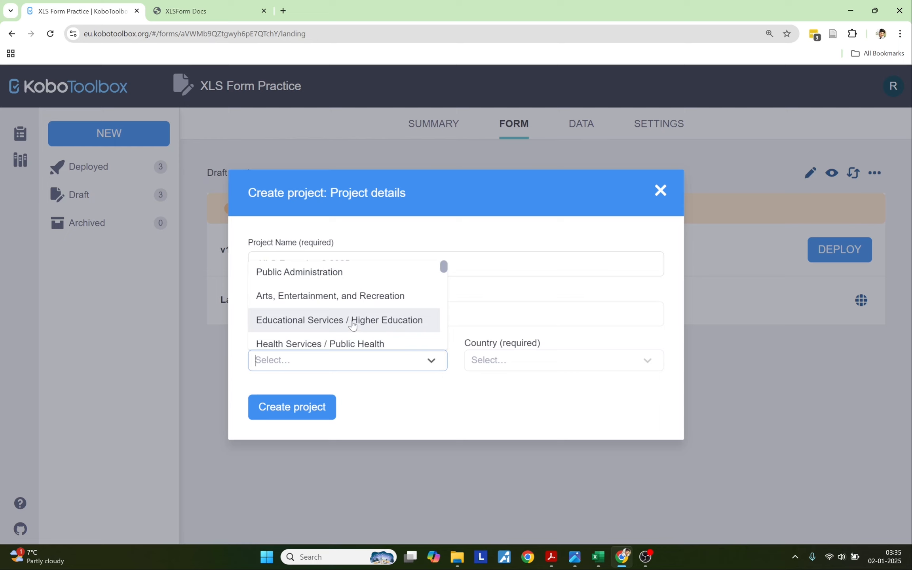
{"action": "left_click", "coordinate": [353, 321]}
{"action": "left_click", "coordinate": [480, 363]}
{"action": "scroll", "coordinate": [570, 310], "scroll_direction": "down", "scroll_amount": 3}
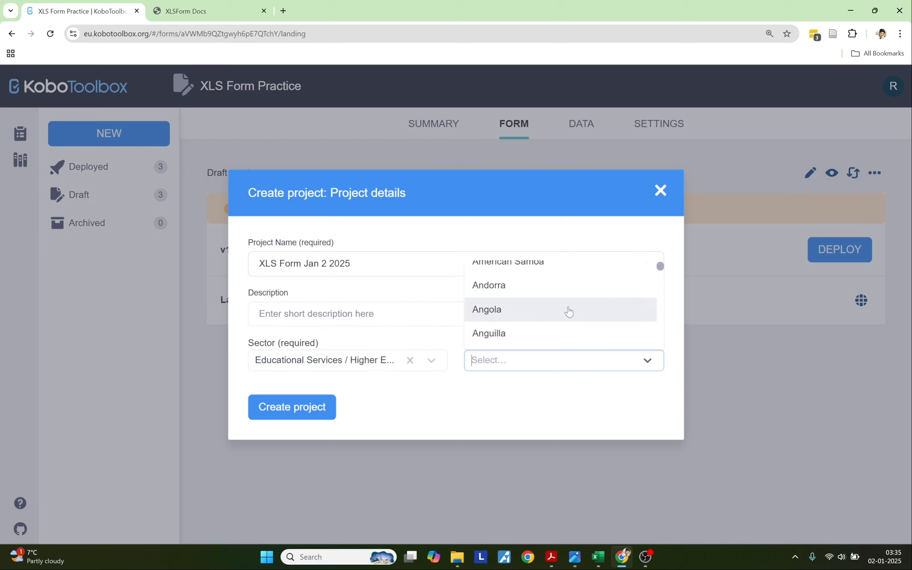
{"action": "type", "text": "Nepal"}
{"action": "key", "text": "Return"}
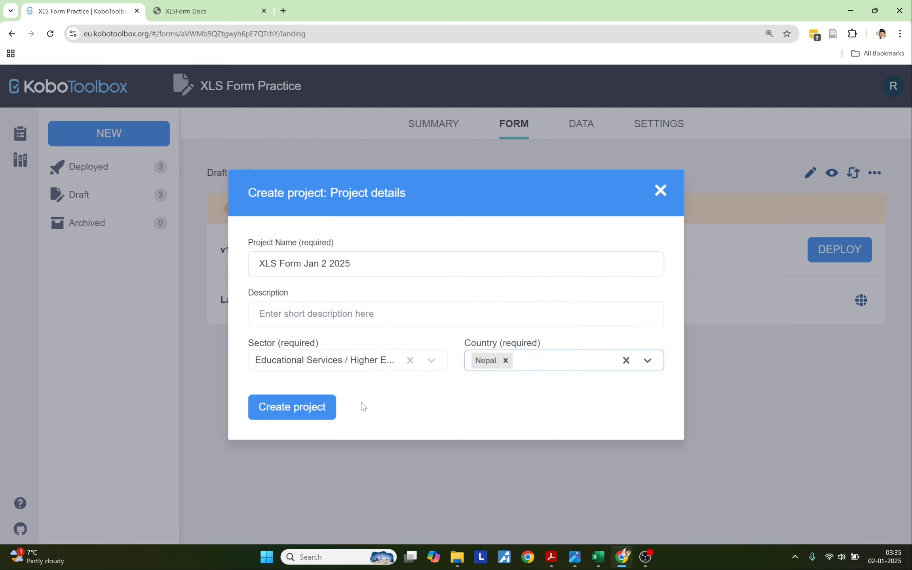
{"action": "left_click", "coordinate": [312, 411]}
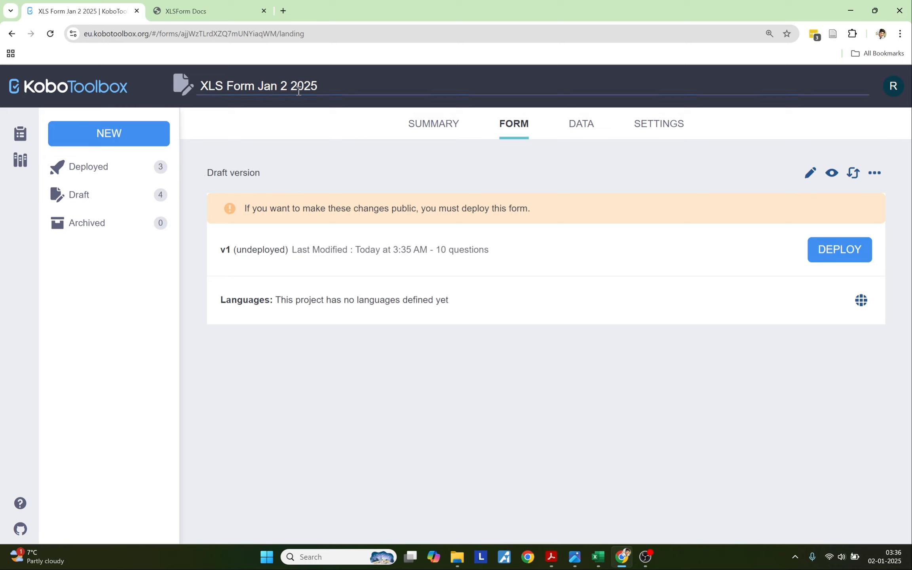
After a quick form preview, set the project's default language name to English and code to en.
{"action": "left_click", "coordinate": [832, 173]}
{"action": "left_click", "coordinate": [796, 135]}
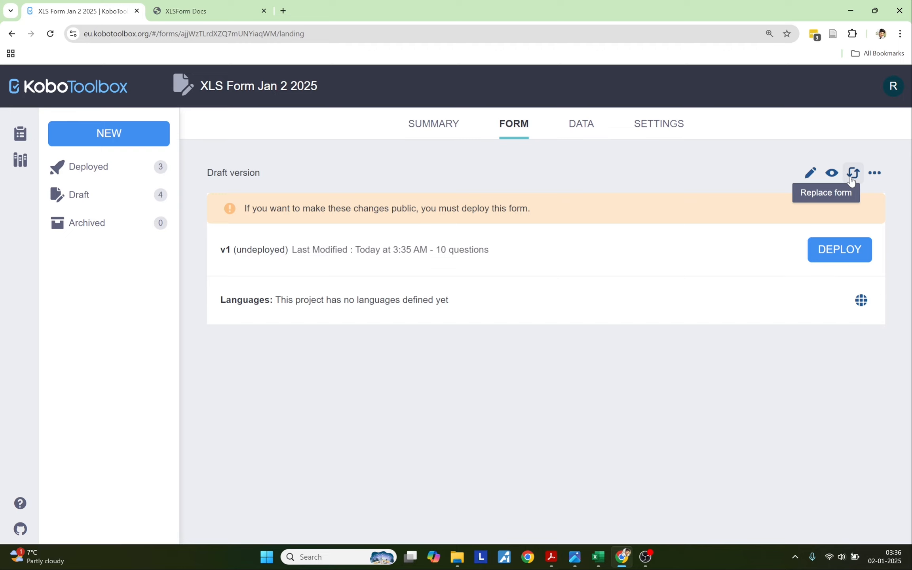
{"action": "left_click", "coordinate": [866, 304]}
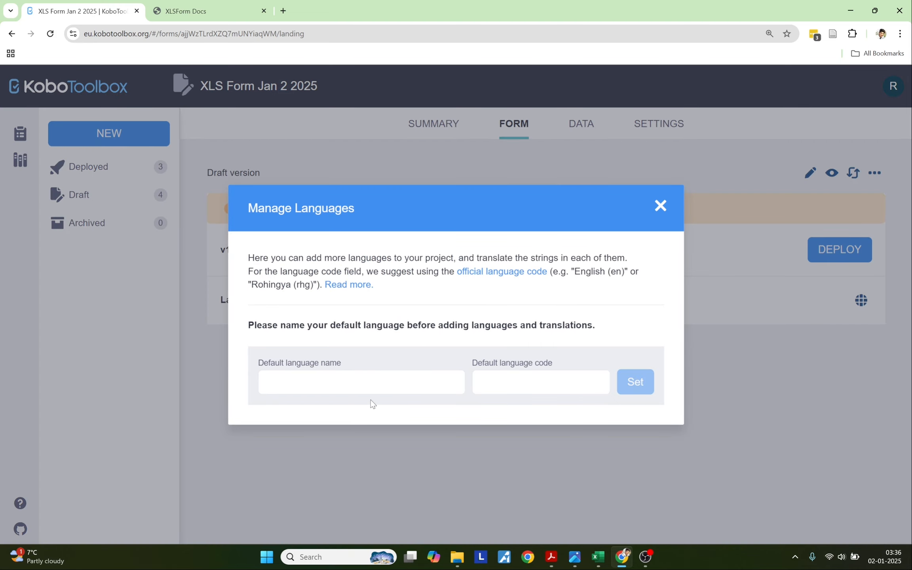
{"action": "left_click", "coordinate": [367, 385]}
{"action": "type", "text": "Eng"}
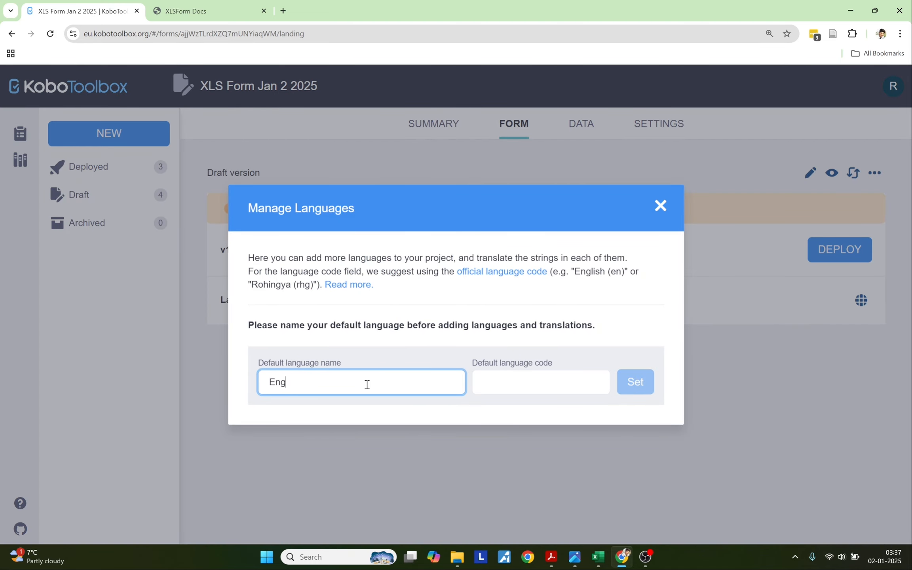
{"action": "type", "text": "lish"}
{"action": "left_click", "coordinate": [483, 384]}
{"action": "type", "text": "en"}
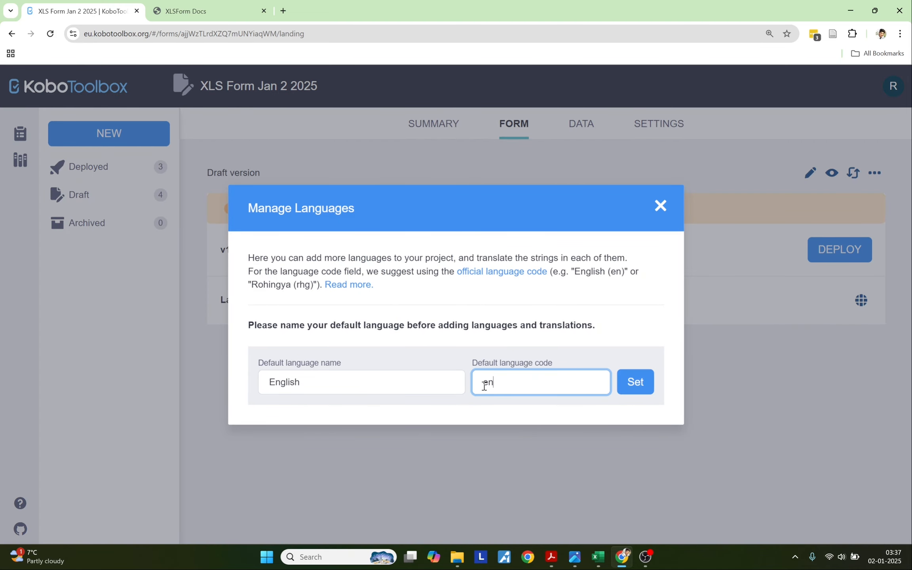
{"action": "left_click", "coordinate": [638, 389]}
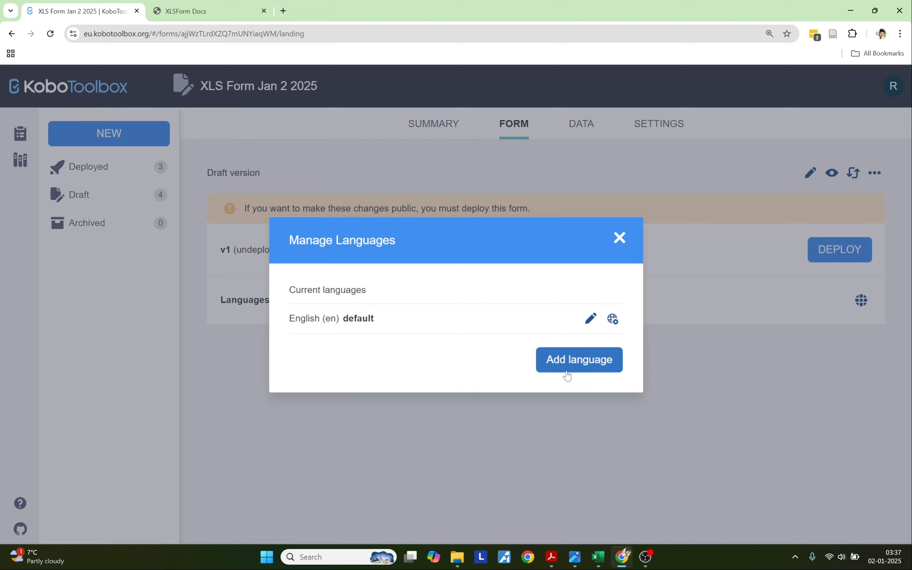
{"action": "left_click", "coordinate": [619, 239]}
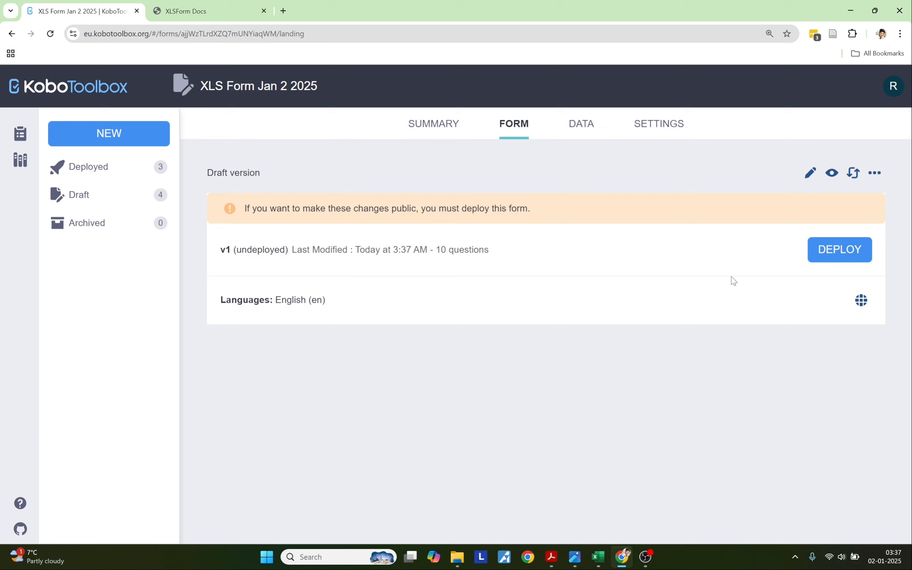
Deploy the form, allow submissions without username and password, and copy the web form link.
{"action": "left_click", "coordinate": [822, 258]}
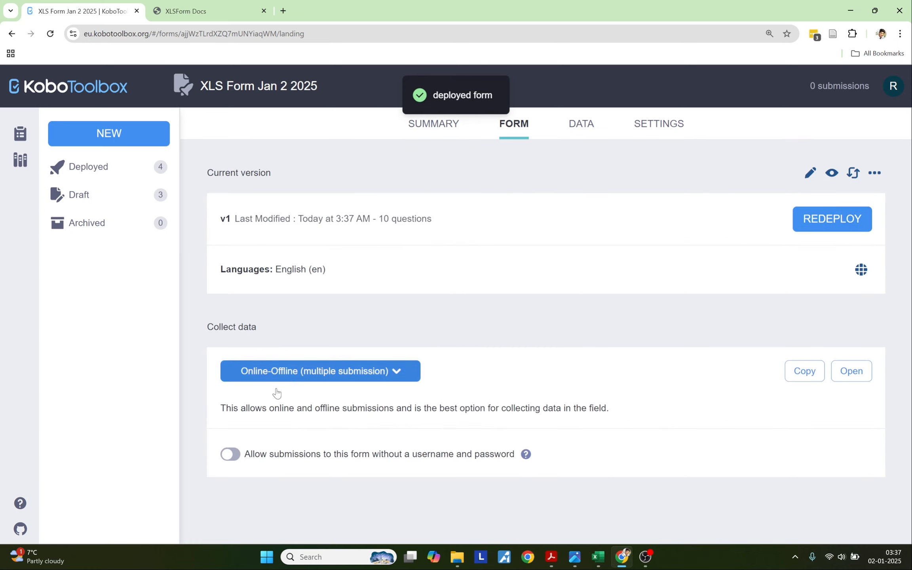
{"action": "left_click", "coordinate": [231, 455]}
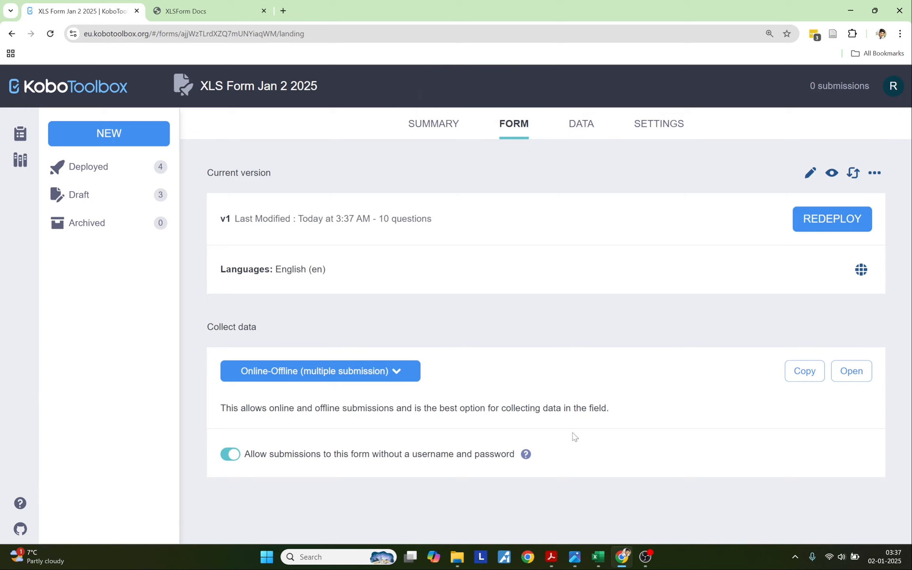
{"action": "left_click", "coordinate": [792, 372]}
{"action": "left_click", "coordinate": [796, 376]}
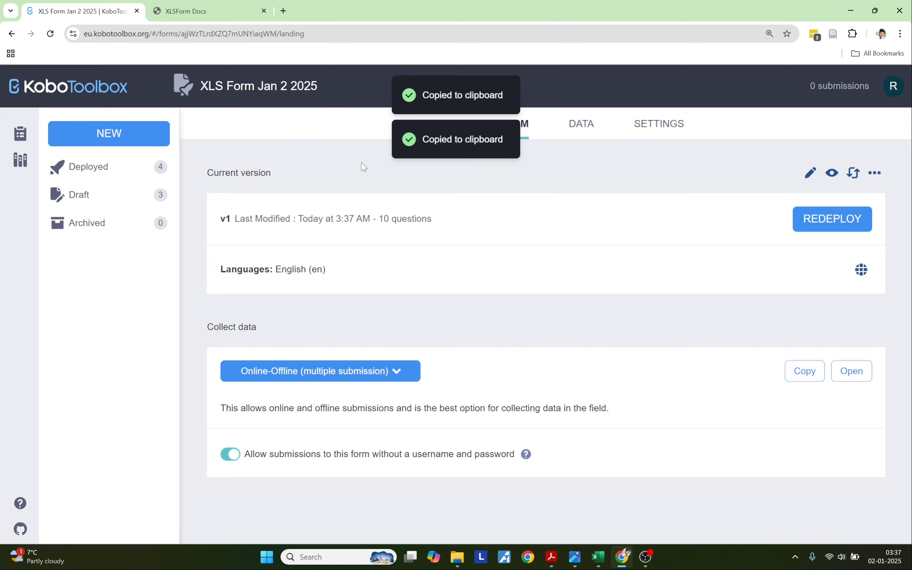
Load the copied link in a new tab and check the title 'XLS Form Jan 2 2025'.
{"action": "key", "text": "ctrl+t"}
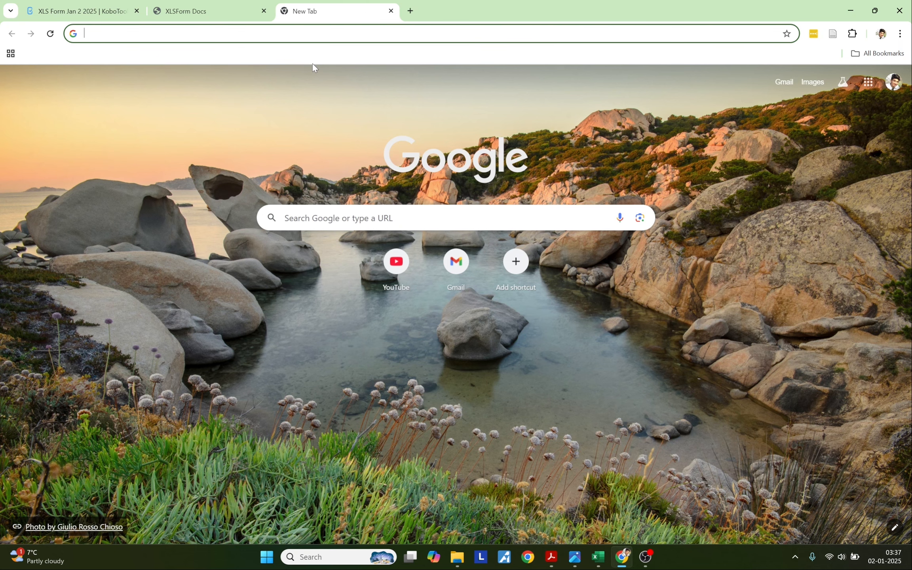
{"action": "key", "text": "ctrl+v"}
{"action": "key", "text": "Return"}
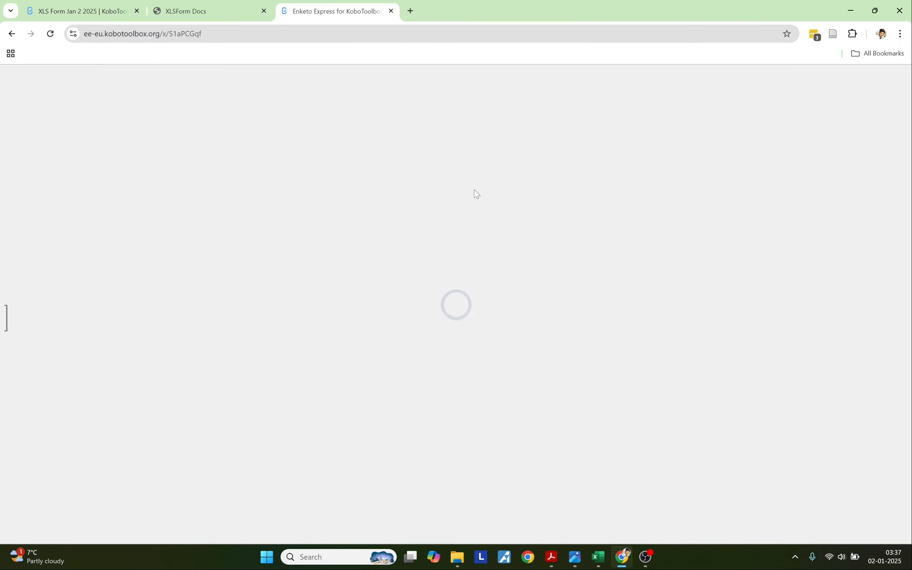
{"action": "scroll", "coordinate": [467, 277], "scroll_direction": "down", "scroll_amount": 1}
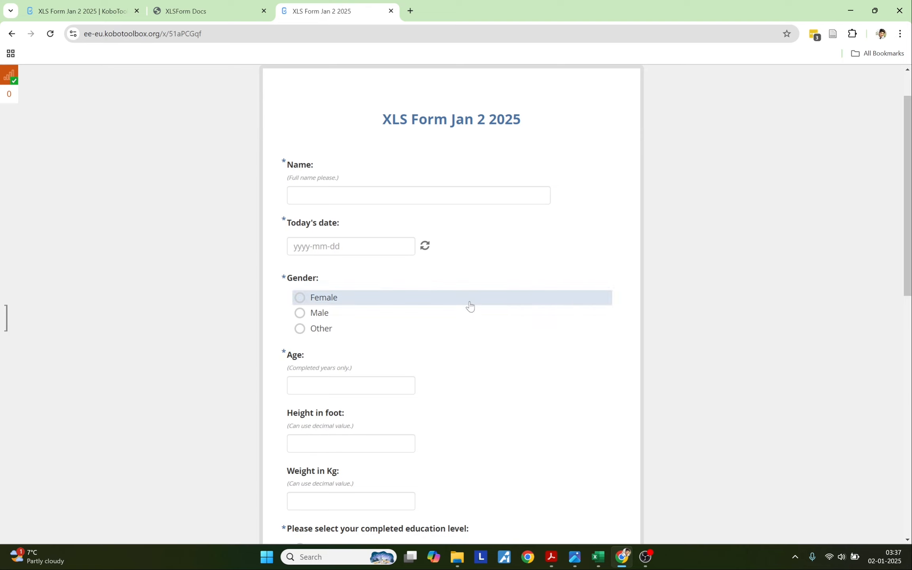
{"action": "scroll", "coordinate": [470, 306], "scroll_direction": "down", "scroll_amount": 5}
{"action": "scroll", "coordinate": [470, 306], "scroll_direction": "up", "scroll_amount": 7}
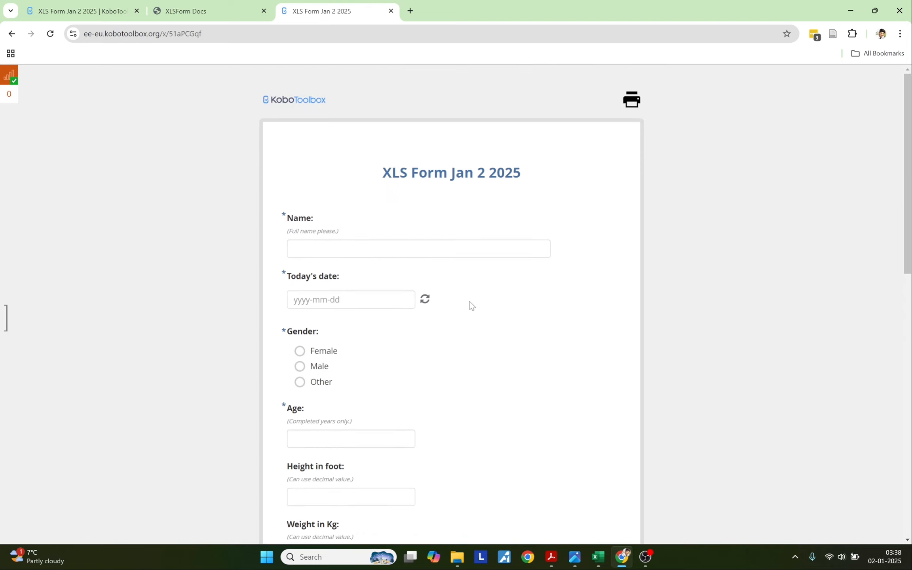
{"action": "scroll", "coordinate": [470, 304], "scroll_direction": "down", "scroll_amount": 1}
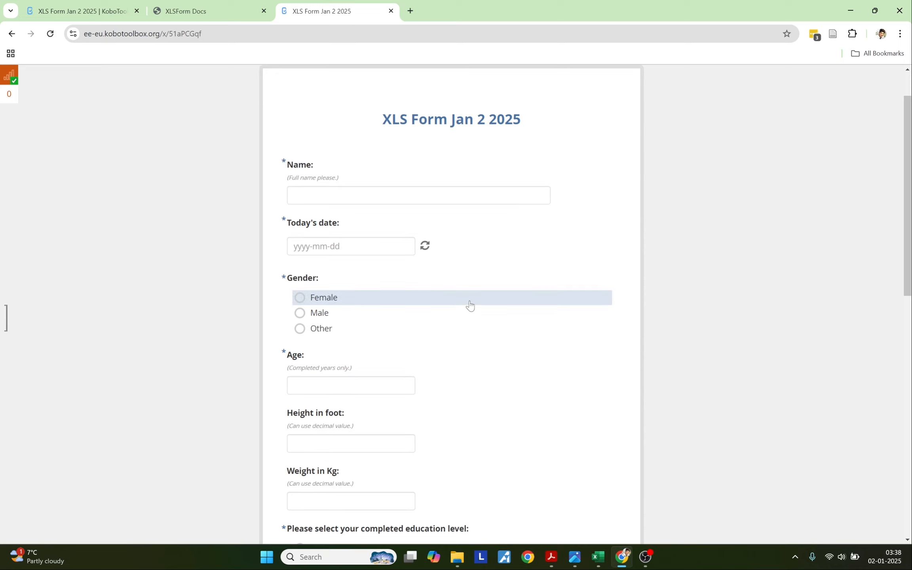
{"action": "left_click_drag", "start_coordinate": [383, 117], "coordinate": [520, 120]}
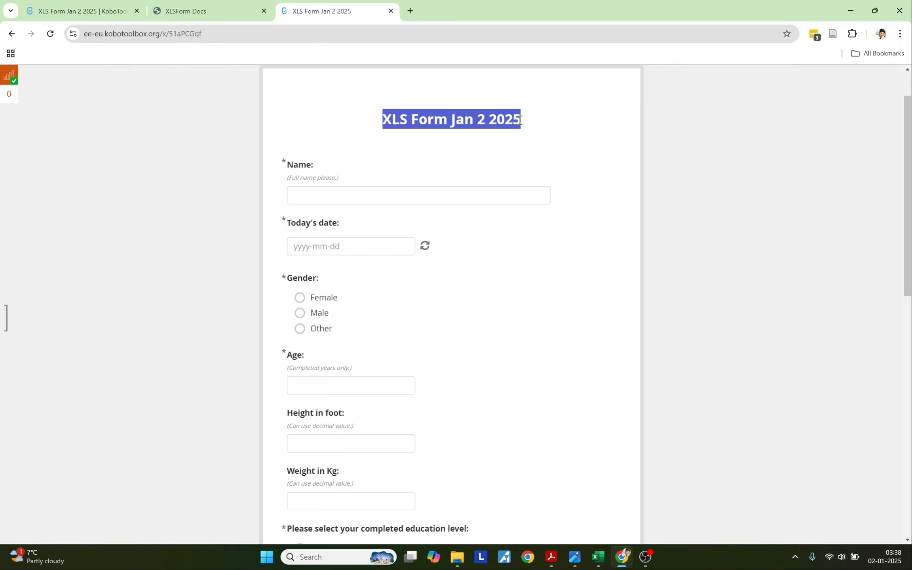